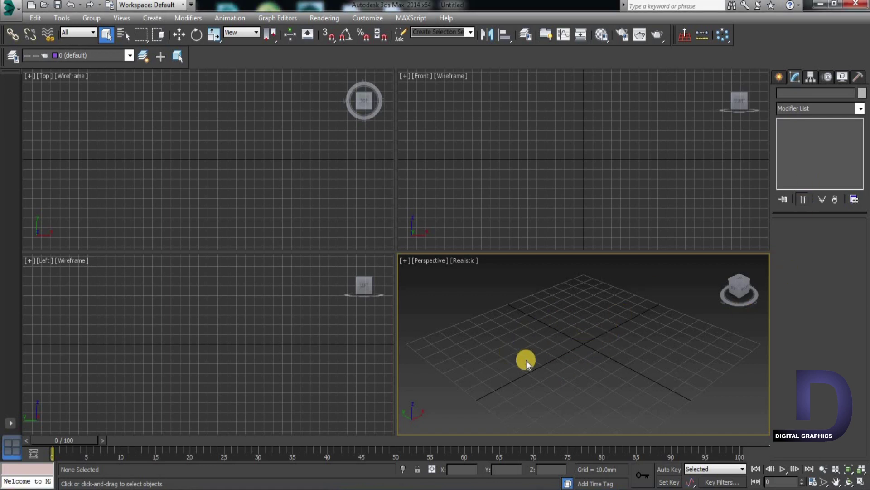
Step: Maximize the Perspective viewport so it fills the whole workspace
{"action": "key", "text": "alt+w"}
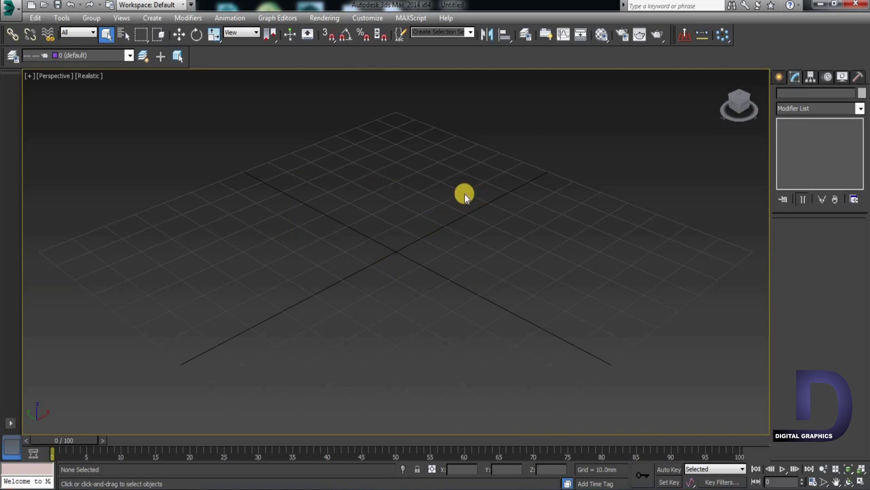
Step: Switch to the Front view and draw a new green box, Box001, in the viewport
{"action": "key", "text": "f"}
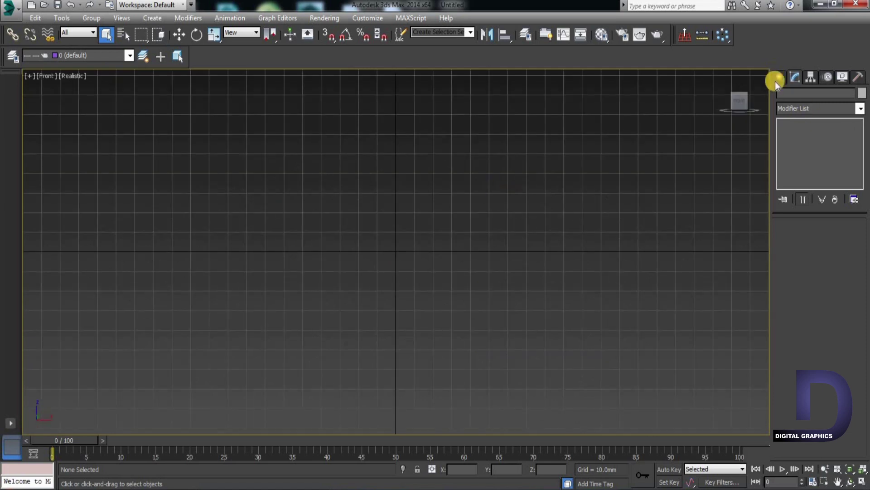
{"action": "left_click", "coordinate": [777, 78]}
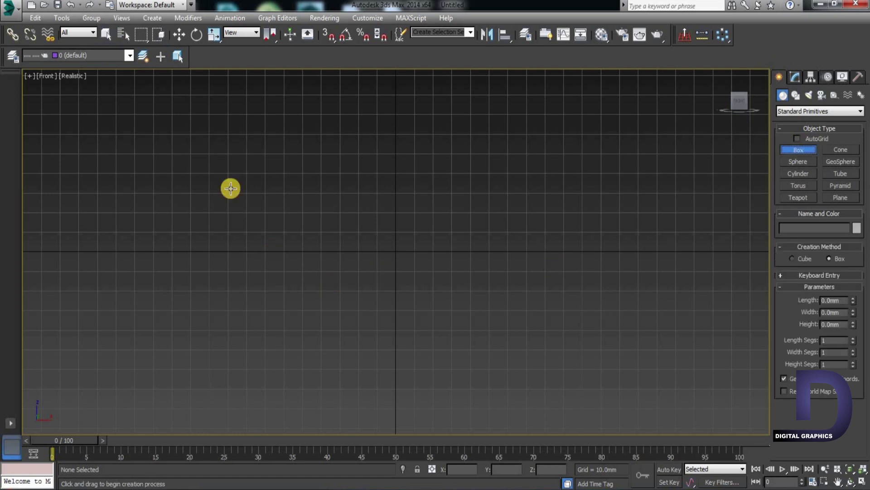
{"action": "left_click_drag", "start_coordinate": [262, 115], "coordinate": [282, 387]}
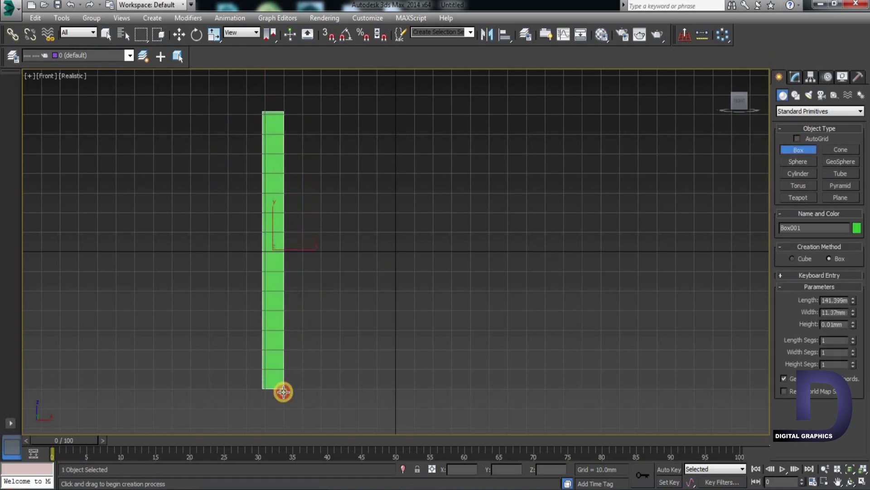
{"action": "left_click_drag", "start_coordinate": [283, 387], "coordinate": [284, 394]}
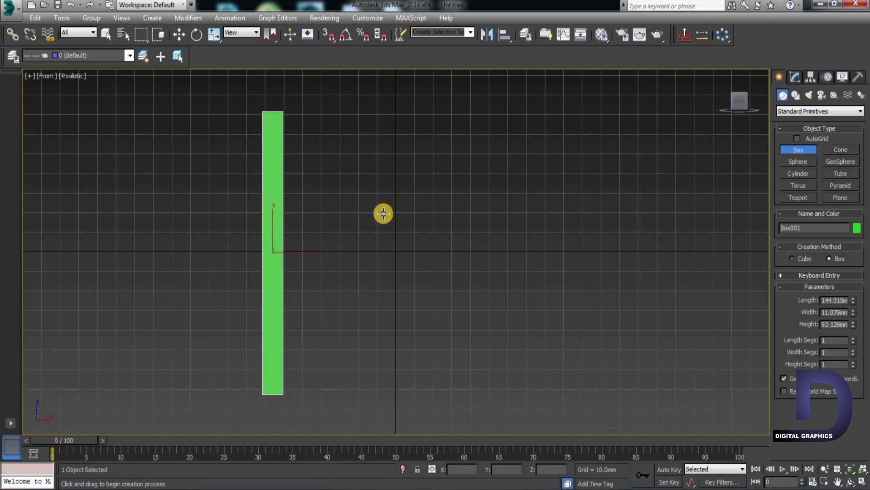
{"action": "left_click", "coordinate": [384, 213]}
Step: Scale the box non-uniformly into a thin upright pillar and return to the Front view
{"action": "key", "text": "w"}
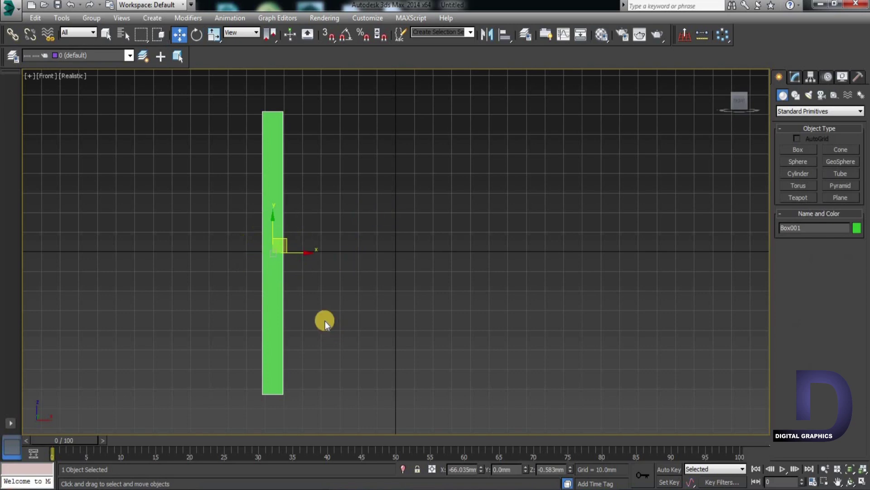
{"action": "mouse_move", "coordinate": [282, 299]}
{"action": "middle_mouse_down", "text": "alt"}
{"action": "mouse_move", "coordinate": [333, 324]}
{"action": "mouse_move", "coordinate": [320, 341]}
{"action": "mouse_move", "coordinate": [328, 344]}
{"action": "middle_mouse_up", "text": "alt"}
{"action": "key", "text": "r"}
{"action": "mouse_move", "coordinate": [244, 231]}
{"action": "left_mouse_down"}
{"action": "mouse_move", "coordinate": [130, 194]}
{"action": "mouse_move", "coordinate": [101, 167]}
{"action": "left_mouse_up"}
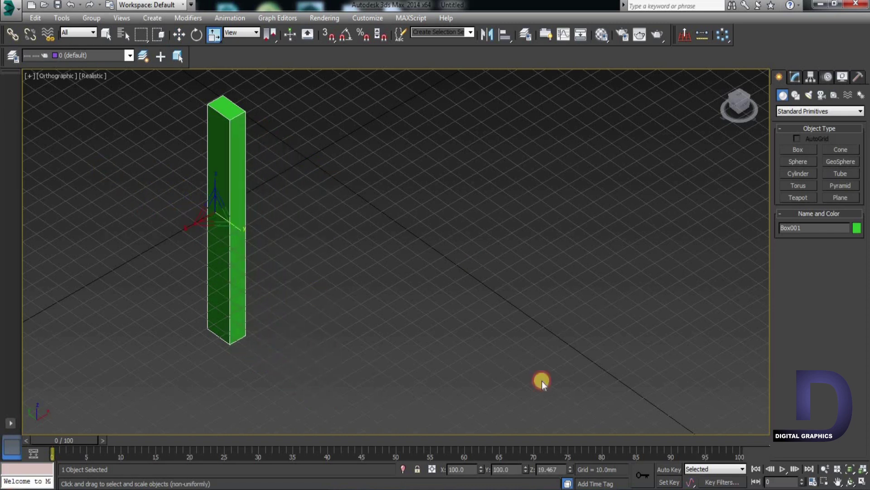
{"action": "mouse_move", "coordinate": [487, 344]}
{"action": "middle_mouse_down", "text": "alt"}
{"action": "mouse_move", "coordinate": [434, 309]}
{"action": "mouse_move", "coordinate": [453, 326]}
{"action": "middle_mouse_up", "text": "alt"}
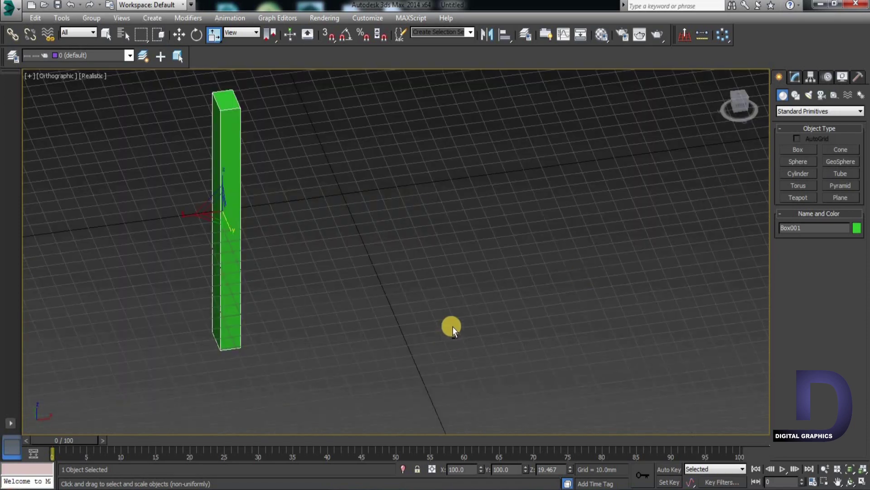
{"action": "left_click", "coordinate": [741, 104]}
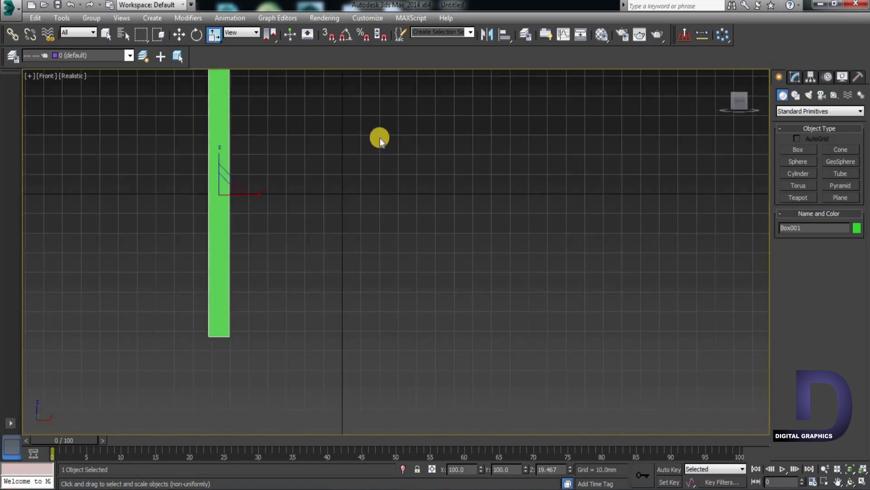
{"action": "key", "text": "w"}
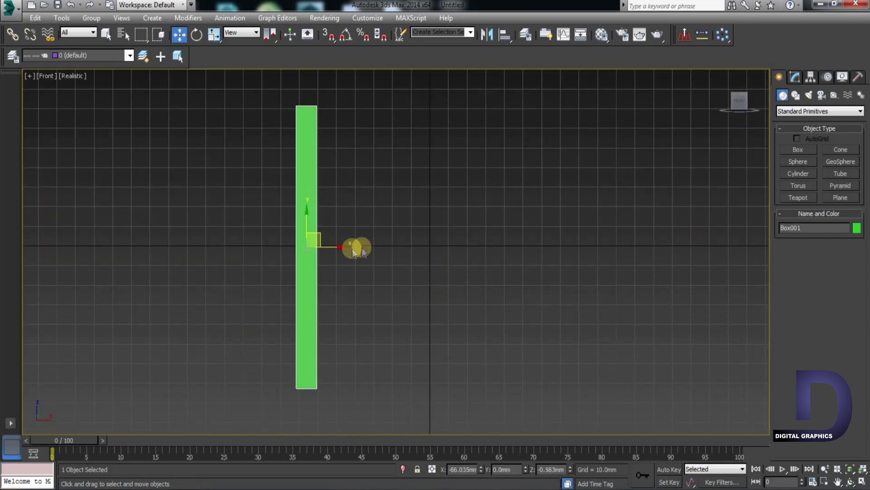
Step: Add a Bend modifier to Box001 from the Modify panel's Modifier List
{"action": "left_click", "coordinate": [795, 77]}
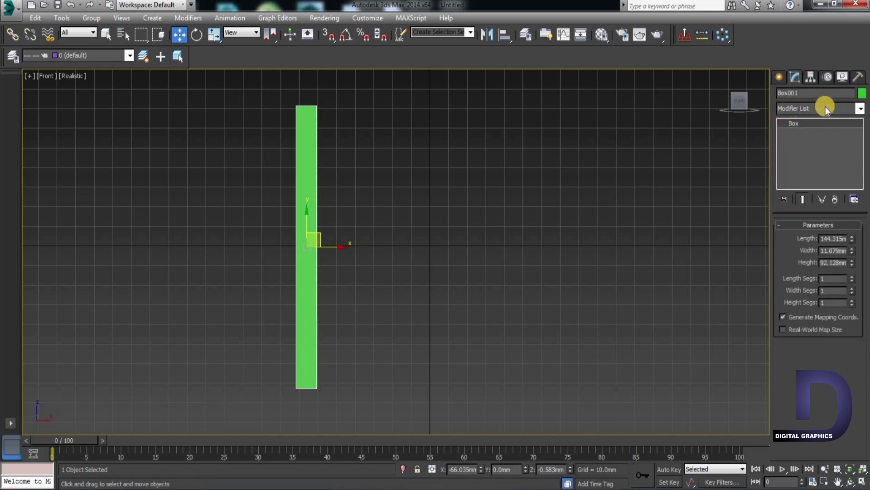
{"action": "left_click", "coordinate": [861, 108]}
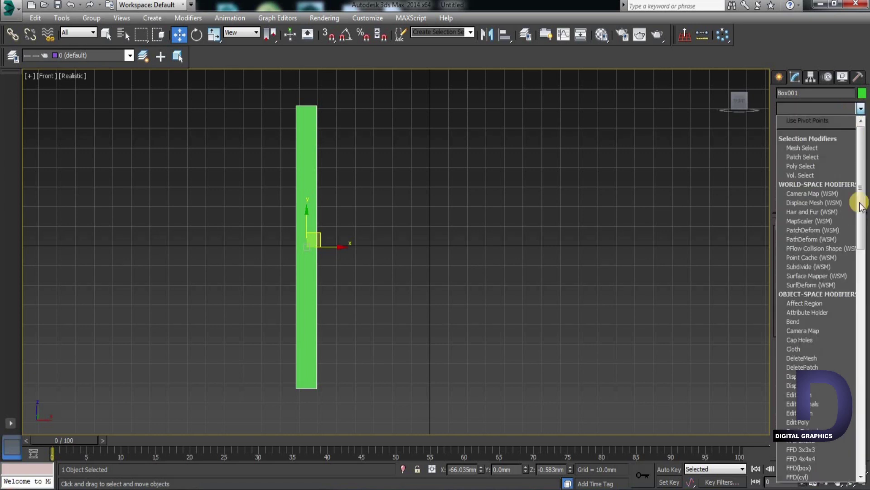
{"action": "mouse_move", "coordinate": [861, 175]}
{"action": "left_mouse_down"}
{"action": "mouse_move", "coordinate": [862, 254]}
{"action": "mouse_move", "coordinate": [866, 179]}
{"action": "left_mouse_up"}
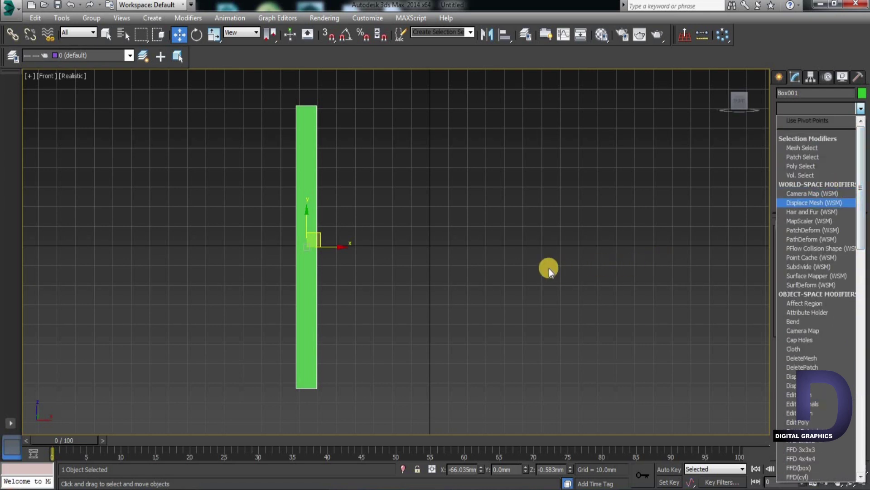
{"action": "scroll", "coordinate": [550, 262], "scroll_direction": "down", "scroll_amount": 2}
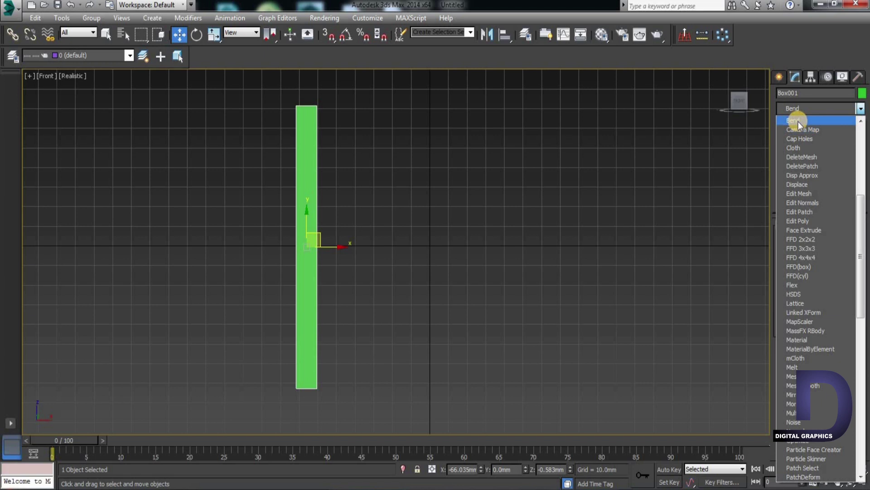
{"action": "left_click", "coordinate": [797, 117]}
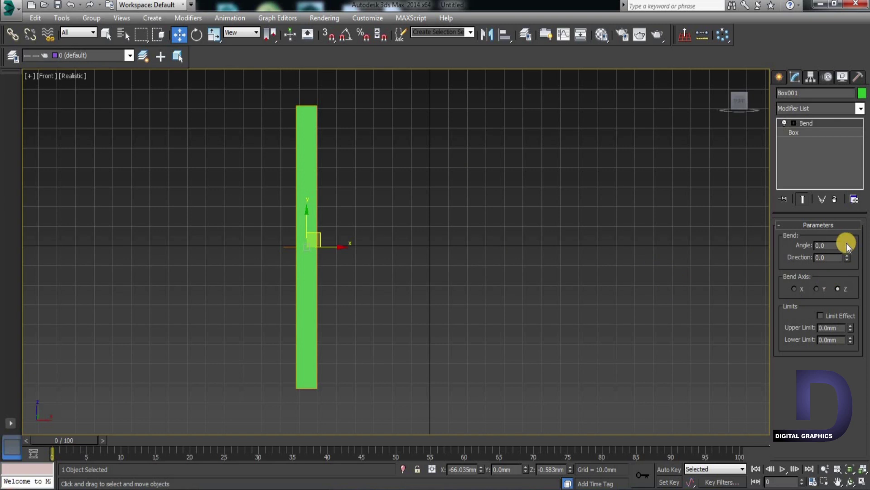
Step: Set an initial bend Angle of 31.5 and make the box bend around the Y axis
{"action": "mouse_move", "coordinate": [847, 244]}
{"action": "left_mouse_down"}
{"action": "mouse_move", "coordinate": [851, 199]}
{"action": "mouse_move", "coordinate": [844, 276]}
{"action": "mouse_move", "coordinate": [849, 263]}
{"action": "left_mouse_up"}
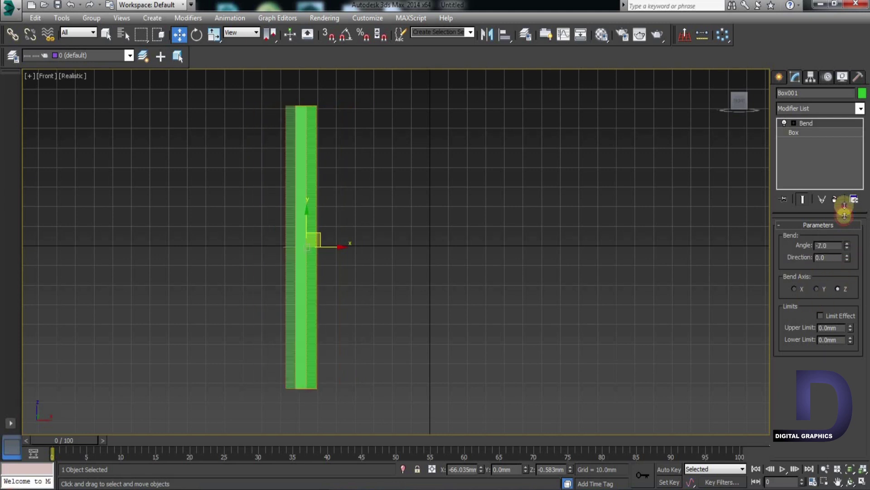
{"action": "left_click_drag", "start_coordinate": [848, 245], "coordinate": [841, 218]}
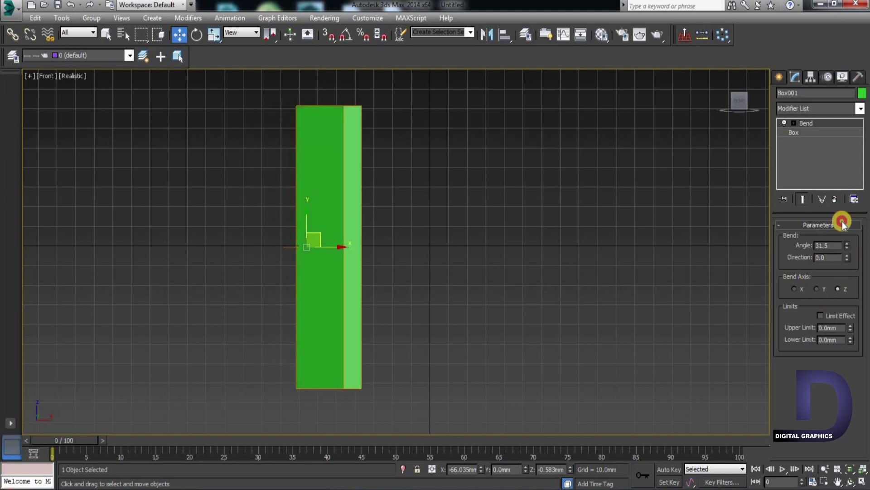
{"action": "left_click", "coordinate": [794, 289]}
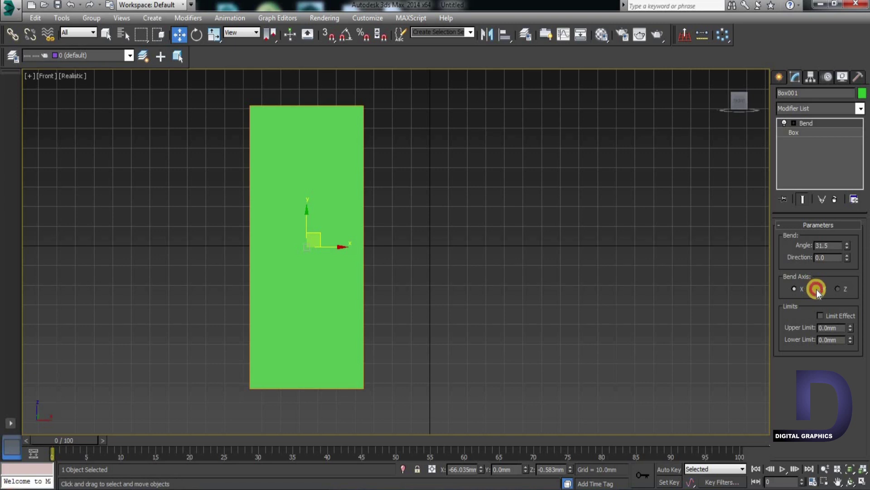
{"action": "left_click", "coordinate": [817, 289]}
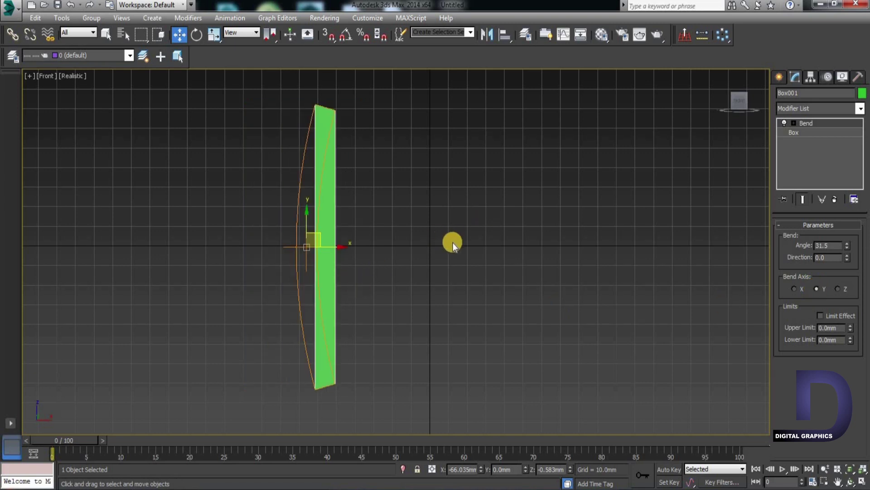
{"action": "mouse_move", "coordinate": [418, 231]}
{"action": "middle_mouse_down", "text": "alt"}
{"action": "mouse_move", "coordinate": [423, 284]}
{"action": "mouse_move", "coordinate": [404, 292]}
{"action": "mouse_move", "coordinate": [393, 258]}
{"action": "mouse_move", "coordinate": [398, 226]}
{"action": "middle_mouse_up", "text": "alt"}
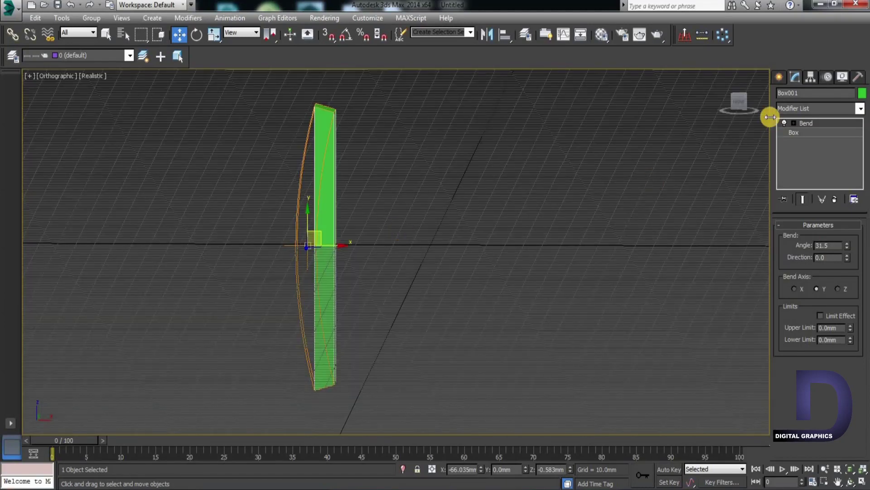
{"action": "left_click_drag", "start_coordinate": [740, 101], "coordinate": [603, 243]}
{"action": "key", "text": "f"}
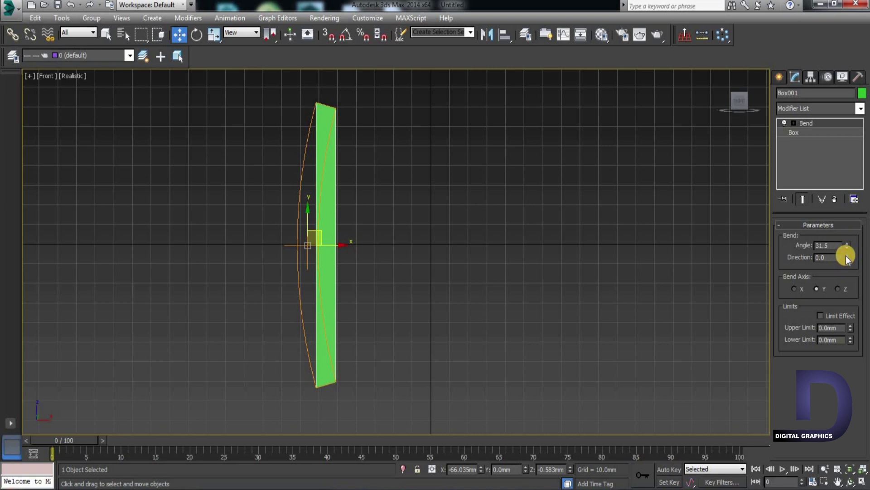
Step: Set the bend Direction to 5.0 and deepen the Angle to 151.5
{"action": "mouse_move", "coordinate": [846, 255]}
{"action": "left_mouse_down"}
{"action": "mouse_move", "coordinate": [833, 140]}
{"action": "mouse_move", "coordinate": [825, 216]}
{"action": "mouse_move", "coordinate": [839, 331]}
{"action": "mouse_move", "coordinate": [837, 481]}
{"action": "mouse_move", "coordinate": [838, 20]}
{"action": "mouse_move", "coordinate": [845, 332]}
{"action": "mouse_move", "coordinate": [854, 250]}
{"action": "left_mouse_up"}
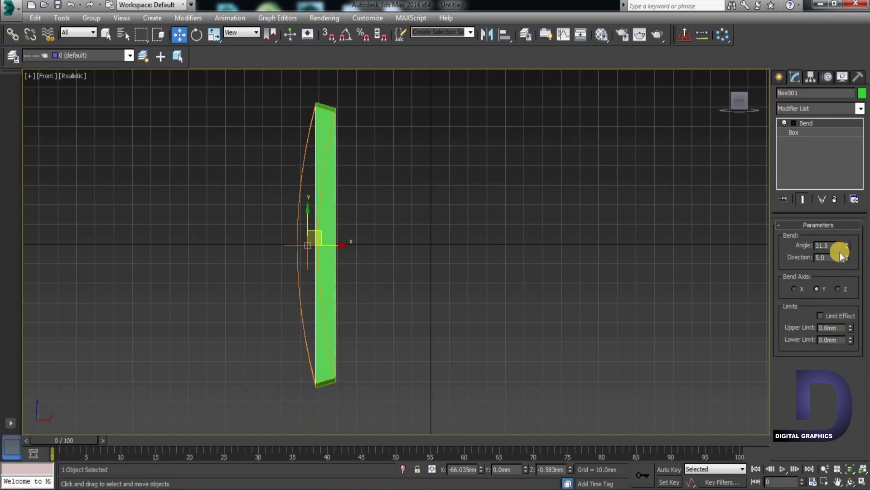
{"action": "mouse_move", "coordinate": [847, 244]}
{"action": "left_mouse_down"}
{"action": "mouse_move", "coordinate": [831, 127]}
{"action": "mouse_move", "coordinate": [412, 156]}
{"action": "mouse_move", "coordinate": [271, 289]}
{"action": "left_mouse_up"}
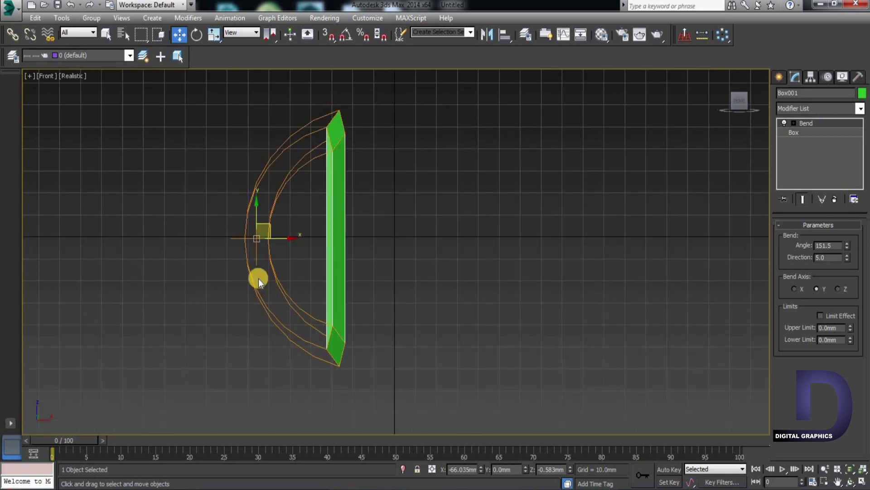
{"action": "middle_click_drag", "start_coordinate": [277, 278], "coordinate": [381, 272]}
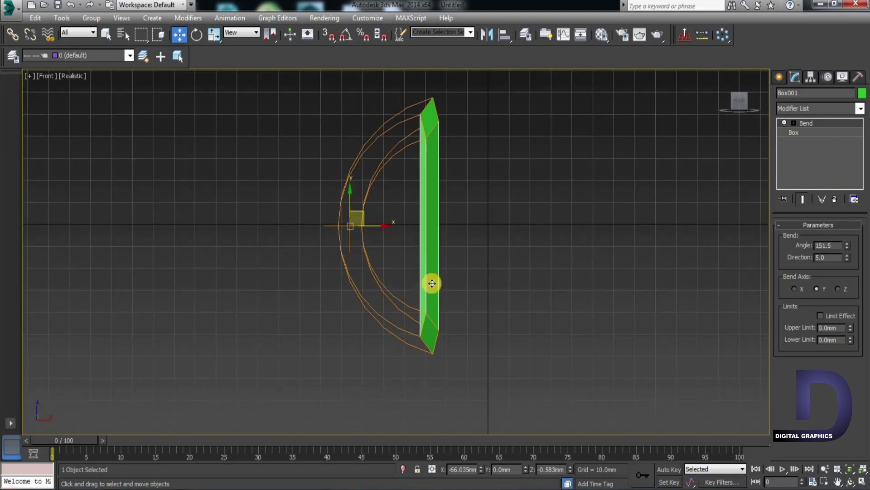
Step: Set Box001's segments to Length 9, Width 3 and Height 4
{"action": "left_click", "coordinate": [791, 132]}
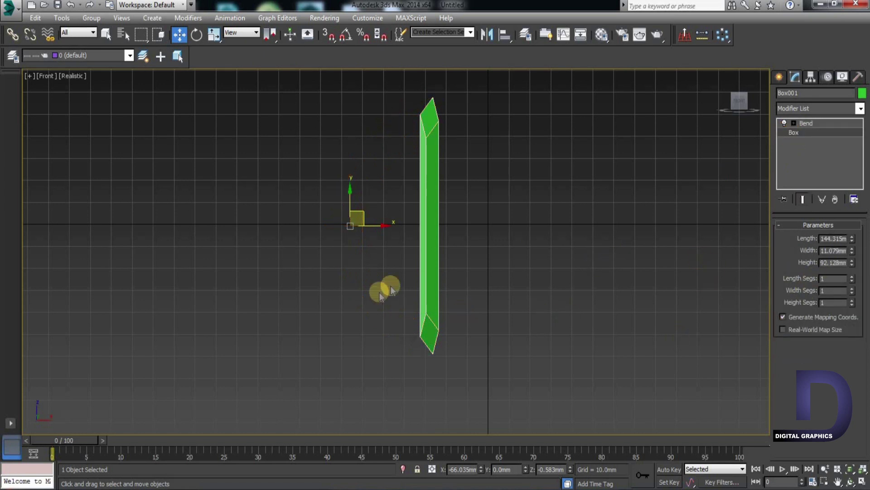
{"action": "left_click", "coordinate": [852, 276]}
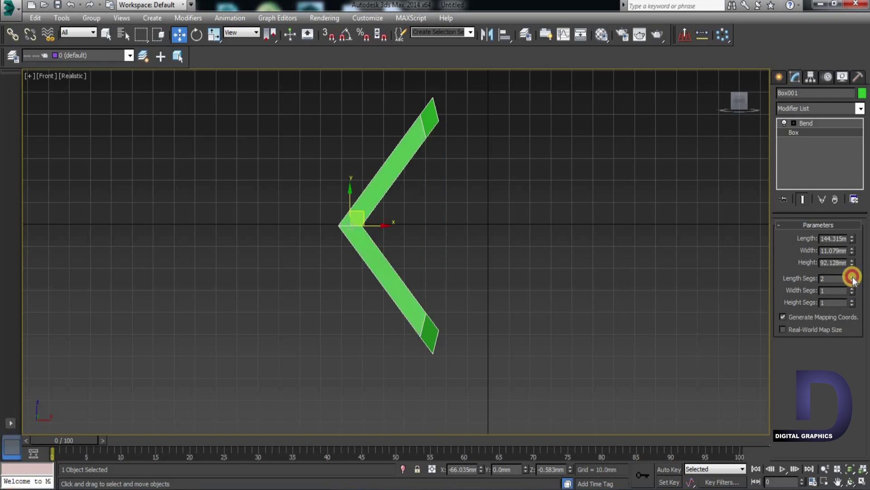
{"action": "left_click", "coordinate": [852, 276]}
{"action": "left_click", "coordinate": [853, 276]}
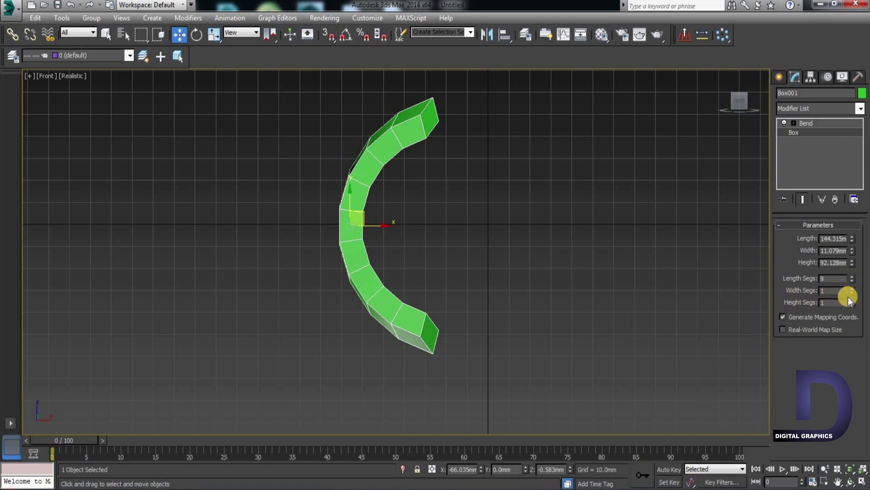
{"action": "left_click", "coordinate": [852, 288]}
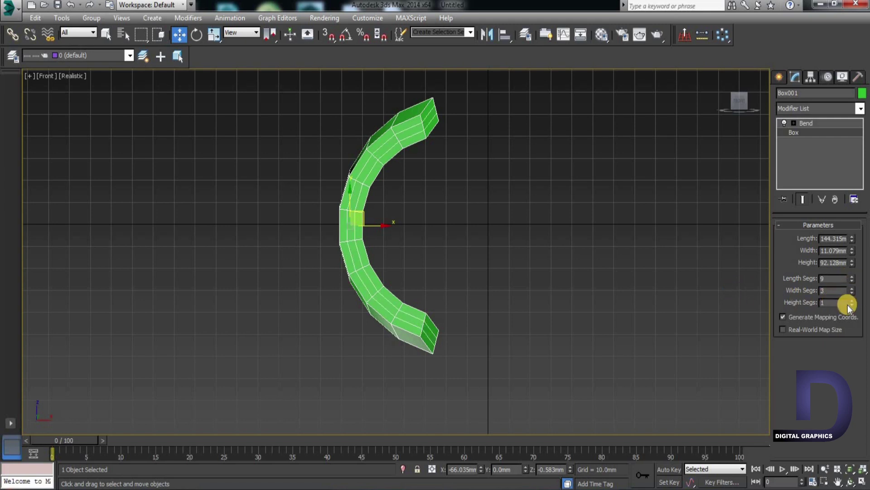
{"action": "left_click", "coordinate": [853, 300]}
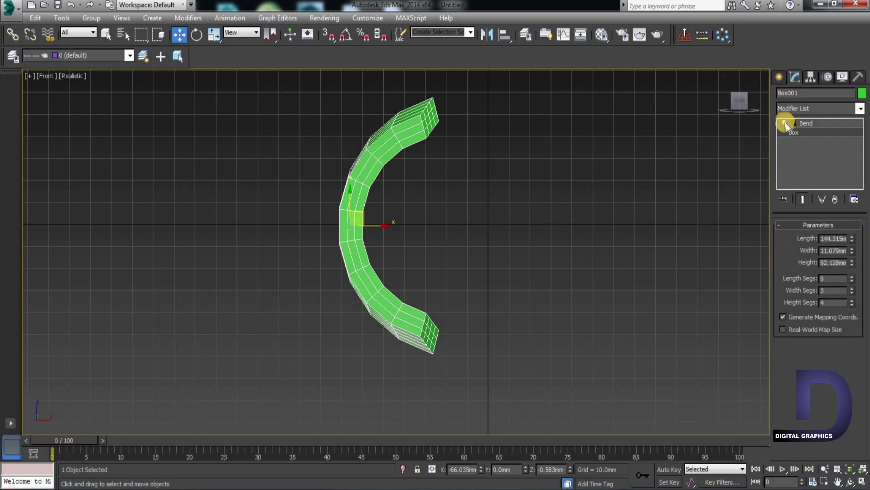
Step: Toggle the Bend modifier off and back on, then expand its sub-levels
{"action": "left_click", "coordinate": [785, 123]}
{"action": "left_click", "coordinate": [784, 124]}
{"action": "left_click", "coordinate": [794, 123]}
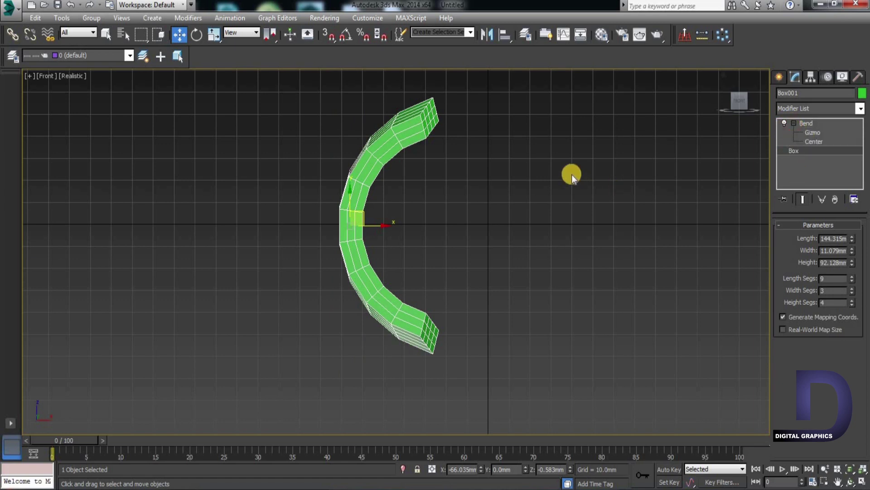
Step: Reset the Bend Direction to 0, leaving a plain C-shaped curve at Angle 151.5
{"action": "left_click", "coordinate": [803, 123]}
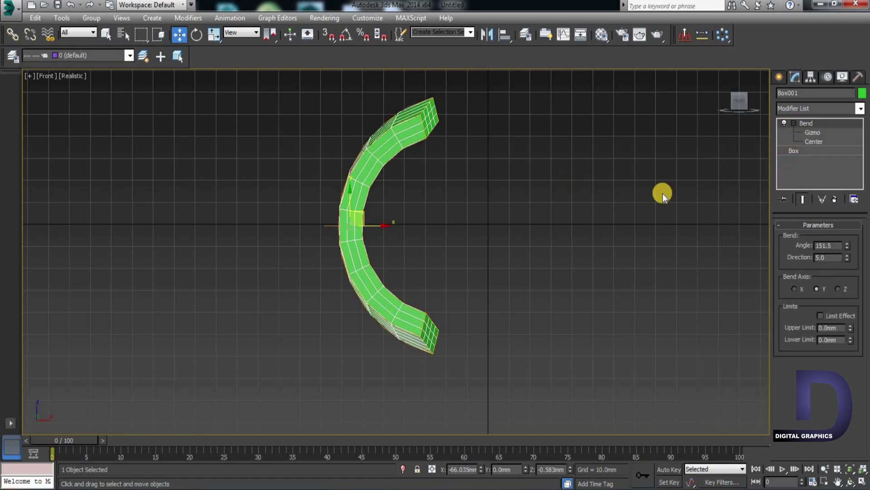
{"action": "mouse_move", "coordinate": [557, 212]}
{"action": "middle_mouse_down", "text": "alt"}
{"action": "mouse_move", "coordinate": [482, 277]}
{"action": "mouse_move", "coordinate": [436, 227]}
{"action": "mouse_move", "coordinate": [452, 212]}
{"action": "middle_mouse_up", "text": "alt"}
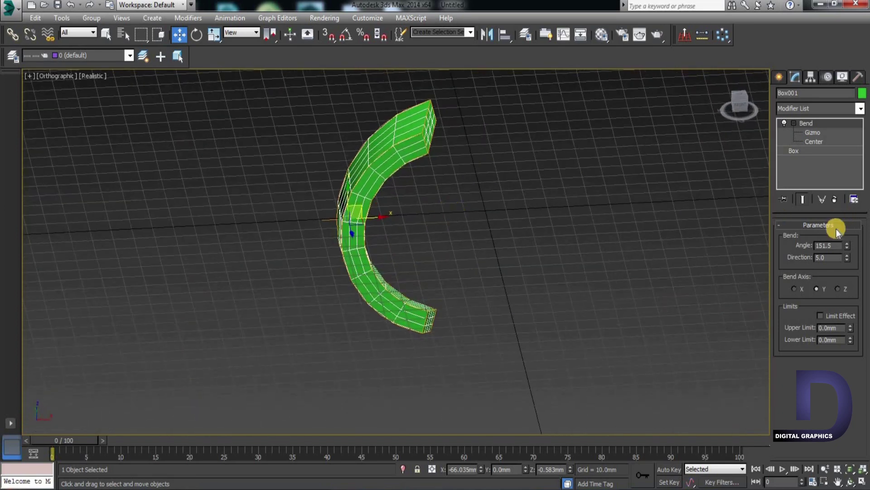
{"action": "mouse_move", "coordinate": [848, 259]}
{"action": "left_mouse_down"}
{"action": "mouse_move", "coordinate": [852, 484]}
{"action": "mouse_move", "coordinate": [862, 462]}
{"action": "mouse_move", "coordinate": [847, 338]}
{"action": "mouse_move", "coordinate": [859, 281]}
{"action": "mouse_move", "coordinate": [833, 269]}
{"action": "left_mouse_up"}
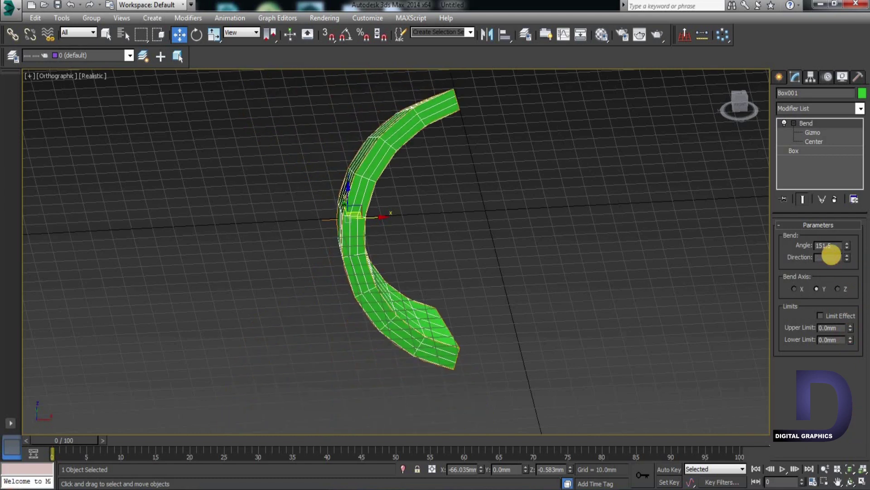
{"action": "type", "text": "0"}
{"action": "key", "text": "Return"}
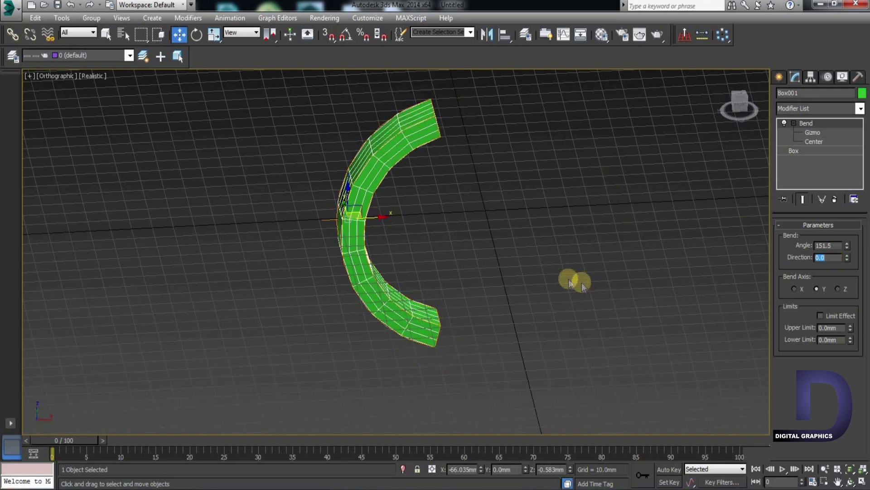
{"action": "mouse_move", "coordinate": [491, 251]}
{"action": "middle_mouse_down", "text": "alt"}
{"action": "mouse_move", "coordinate": [598, 245]}
{"action": "mouse_move", "coordinate": [519, 235]}
{"action": "mouse_move", "coordinate": [608, 226]}
{"action": "mouse_move", "coordinate": [592, 233]}
{"action": "middle_mouse_up", "text": "alt"}
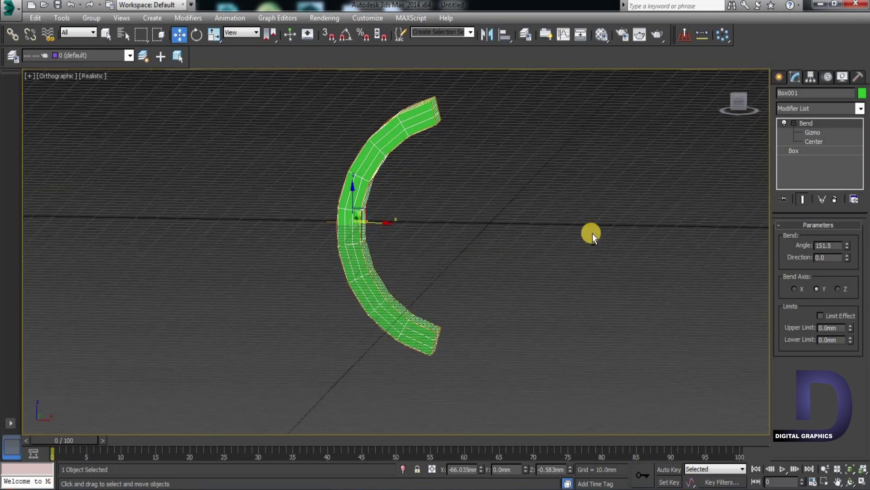
Step: Enable Limit Effect on the bend and raise the Upper Limit to about 69.6mm
{"action": "left_click", "coordinate": [820, 316]}
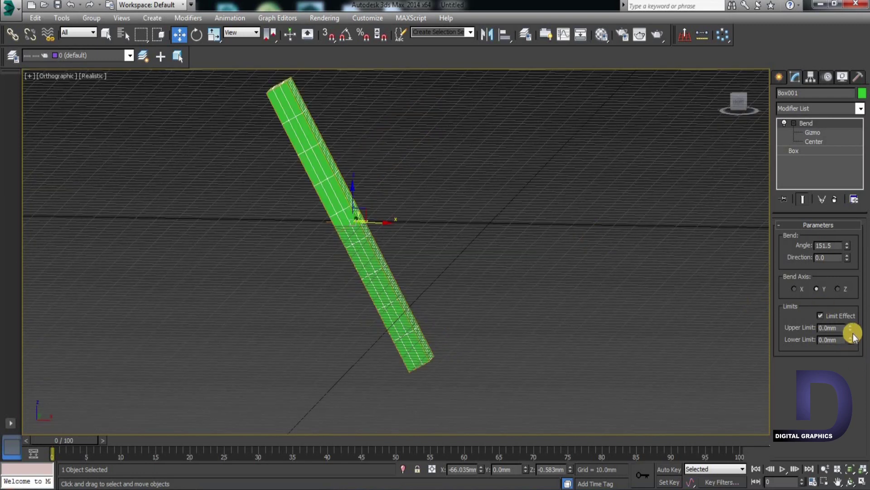
{"action": "mouse_move", "coordinate": [851, 328]}
{"action": "left_mouse_down"}
{"action": "mouse_move", "coordinate": [848, 297]}
{"action": "mouse_move", "coordinate": [864, 349]}
{"action": "mouse_move", "coordinate": [709, 427]}
{"action": "left_mouse_up"}
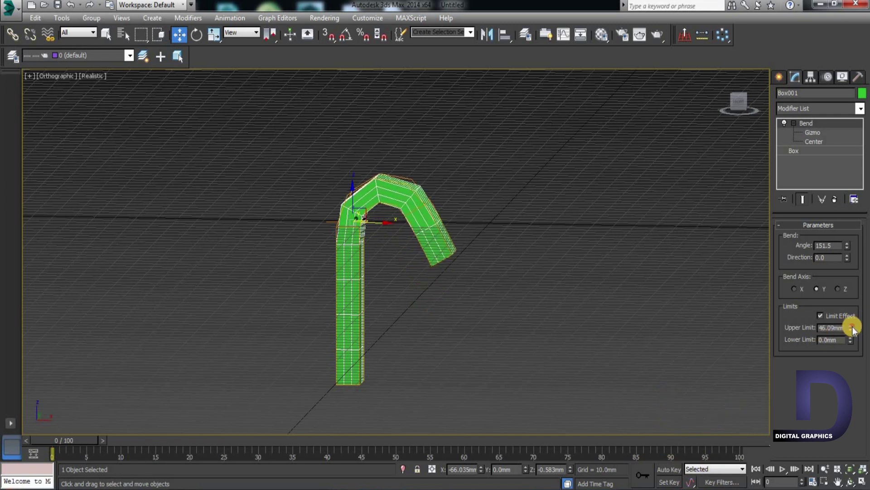
{"action": "left_click_drag", "start_coordinate": [853, 327], "coordinate": [828, 297]}
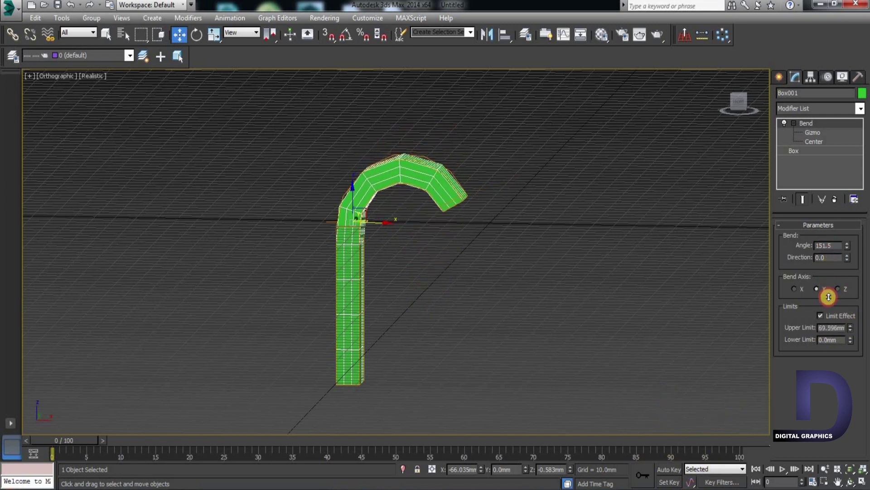
{"action": "mouse_move", "coordinate": [349, 314]}
{"action": "middle_mouse_down", "text": "alt"}
{"action": "mouse_move", "coordinate": [414, 281]}
{"action": "mouse_move", "coordinate": [354, 317]}
{"action": "mouse_move", "coordinate": [314, 316]}
{"action": "mouse_move", "coordinate": [531, 168]}
{"action": "middle_mouse_up", "text": "alt"}
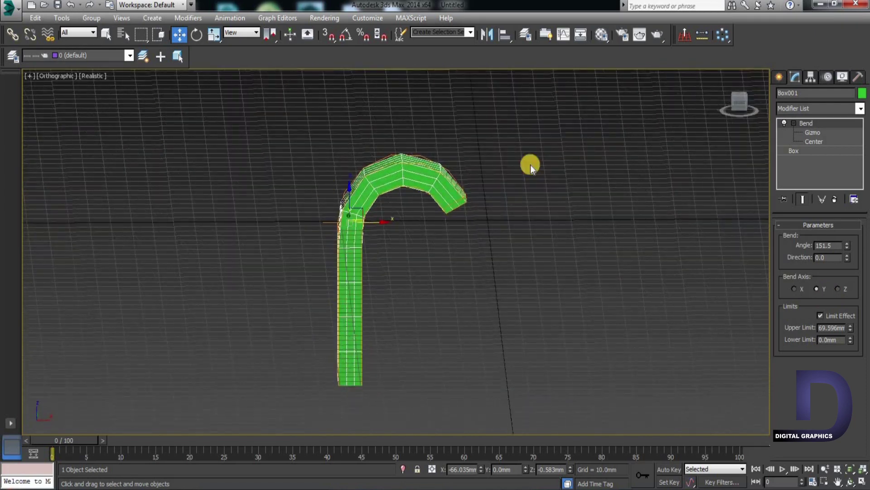
Step: Turn Limit Effect off and raise the bend Angle to 360.5, closing a full ring
{"action": "left_click", "coordinate": [820, 315]}
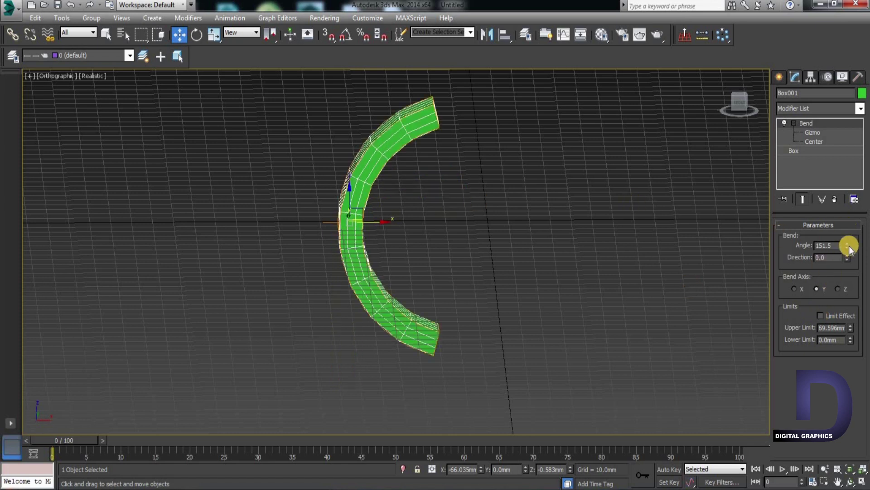
{"action": "mouse_move", "coordinate": [848, 245]}
{"action": "left_mouse_down"}
{"action": "mouse_move", "coordinate": [805, 27]}
{"action": "mouse_move", "coordinate": [786, 76]}
{"action": "mouse_move", "coordinate": [780, 5]}
{"action": "left_mouse_up"}
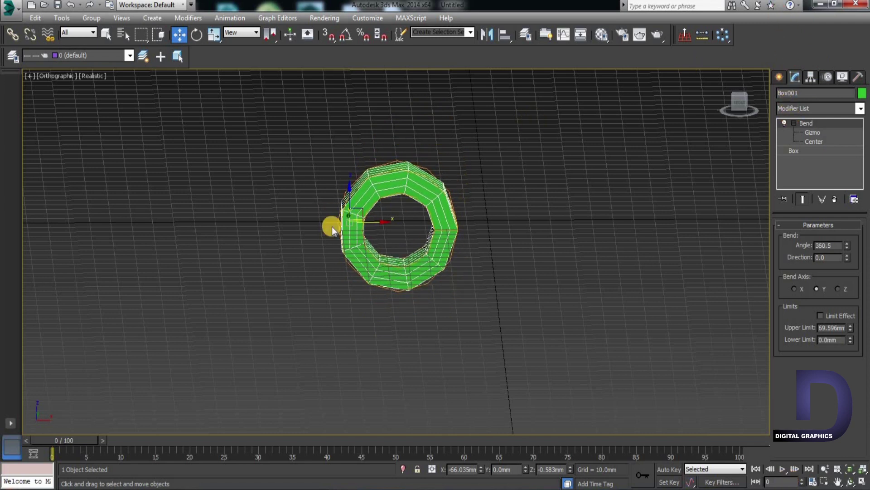
{"action": "mouse_move", "coordinate": [280, 279]}
{"action": "middle_mouse_down", "text": "alt"}
{"action": "mouse_move", "coordinate": [341, 270]}
{"action": "mouse_move", "coordinate": [377, 285]}
{"action": "mouse_move", "coordinate": [428, 259]}
{"action": "mouse_move", "coordinate": [431, 275]}
{"action": "mouse_move", "coordinate": [289, 285]}
{"action": "middle_mouse_up", "text": "alt"}
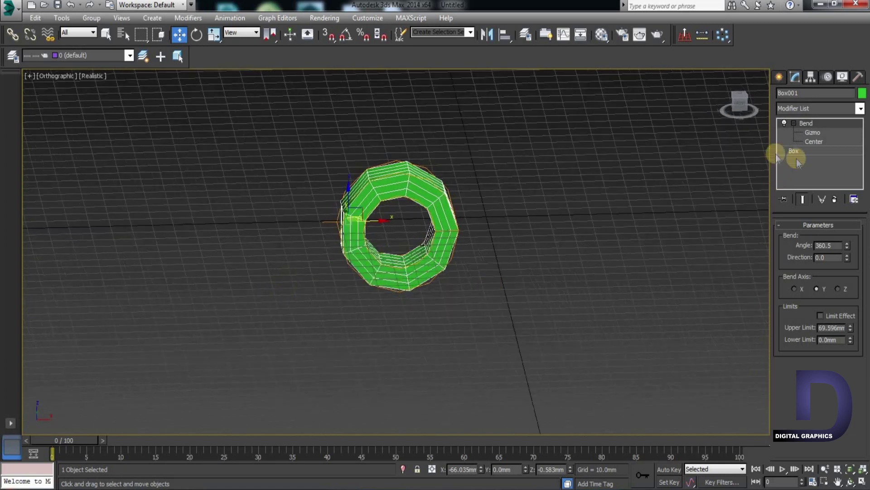
Step: Delete the Bend modifier and add a Lattice modifier to Box001 instead
{"action": "right_click", "coordinate": [804, 126]}
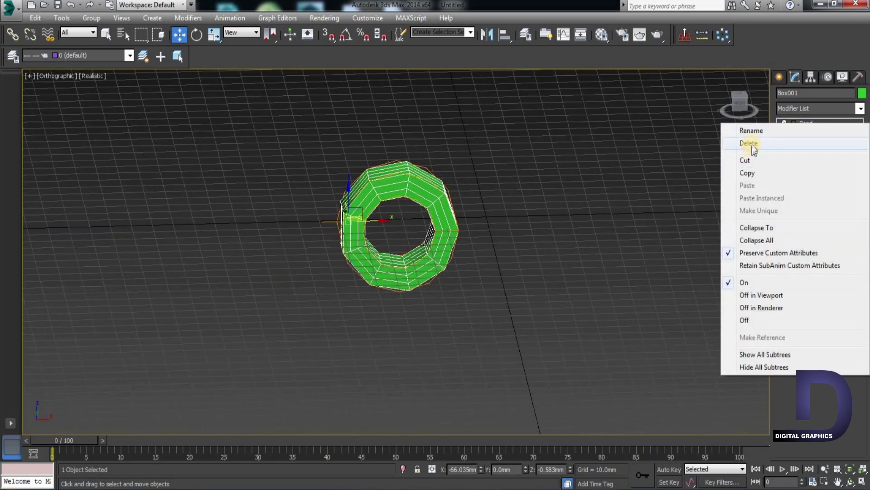
{"action": "left_click", "coordinate": [750, 144]}
{"action": "mouse_move", "coordinate": [499, 133]}
{"action": "middle_mouse_down"}
{"action": "mouse_move", "coordinate": [494, 189]}
{"action": "mouse_move", "coordinate": [515, 148]}
{"action": "mouse_move", "coordinate": [589, 172]}
{"action": "middle_mouse_up"}
{"action": "left_click", "coordinate": [860, 109]}
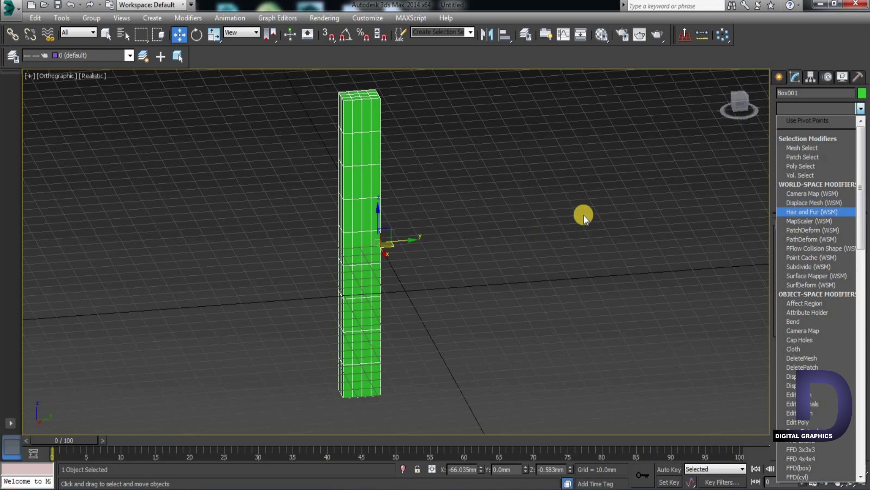
{"action": "scroll", "coordinate": [824, 221], "scroll_direction": "down", "scroll_amount": 15}
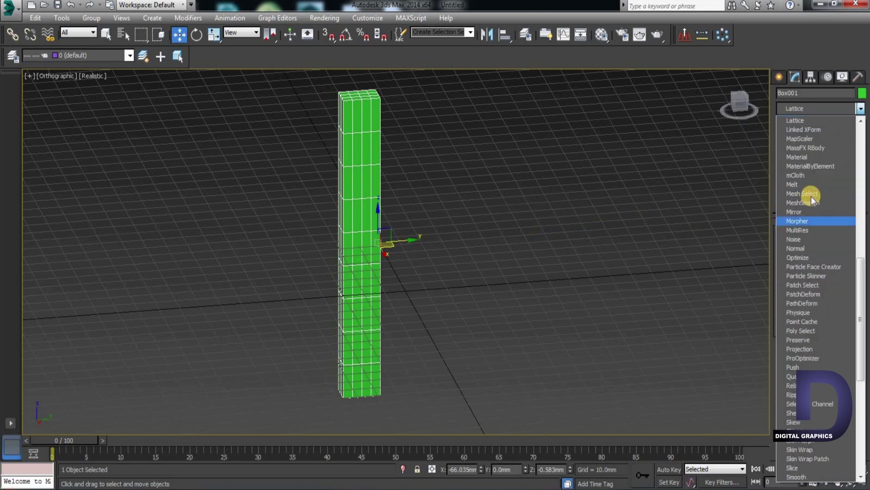
{"action": "left_click", "coordinate": [798, 123]}
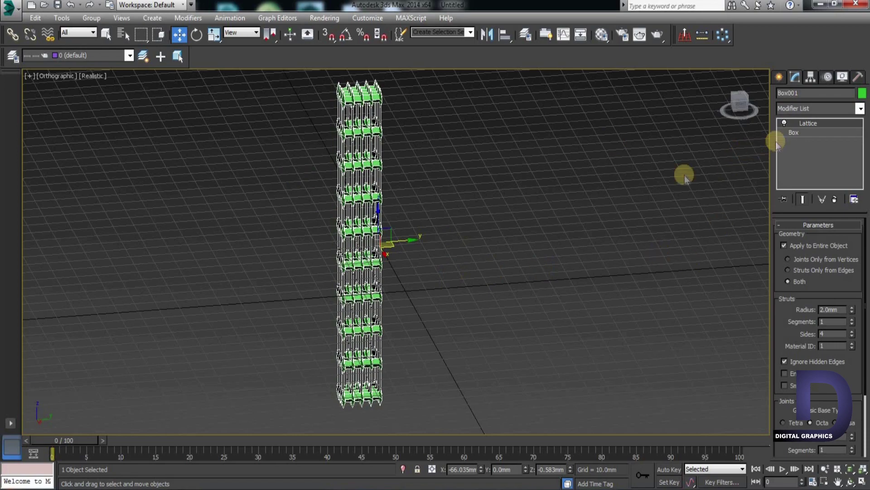
Step: Set the lattice strut radius to 0 and turn the Lattice modifier off
{"action": "mouse_move", "coordinate": [356, 307]}
{"action": "middle_mouse_down", "text": "alt"}
{"action": "mouse_move", "coordinate": [431, 266]}
{"action": "mouse_move", "coordinate": [564, 250]}
{"action": "mouse_move", "coordinate": [557, 293]}
{"action": "mouse_move", "coordinate": [565, 285]}
{"action": "mouse_move", "coordinate": [456, 301]}
{"action": "mouse_move", "coordinate": [357, 281]}
{"action": "mouse_move", "coordinate": [272, 304]}
{"action": "mouse_move", "coordinate": [254, 292]}
{"action": "mouse_move", "coordinate": [305, 272]}
{"action": "mouse_move", "coordinate": [354, 287]}
{"action": "mouse_move", "coordinate": [724, 254]}
{"action": "middle_mouse_up", "text": "alt"}
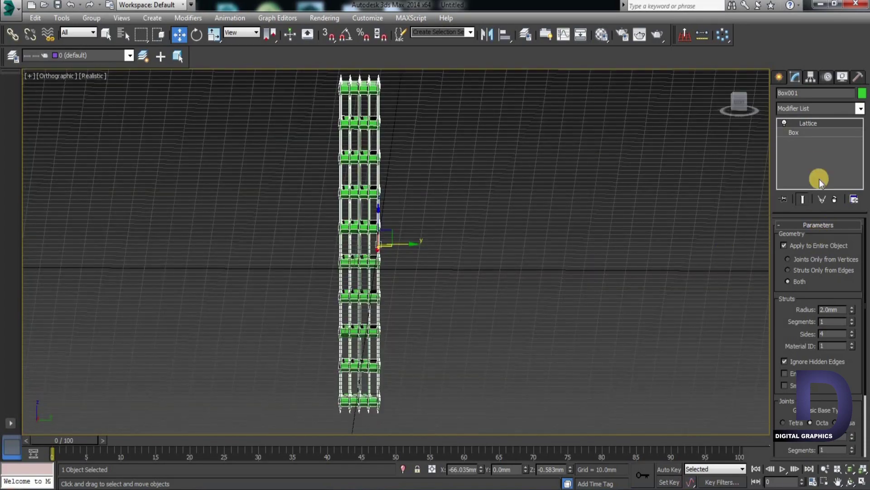
{"action": "left_click_drag", "start_coordinate": [852, 310], "coordinate": [836, 326]}
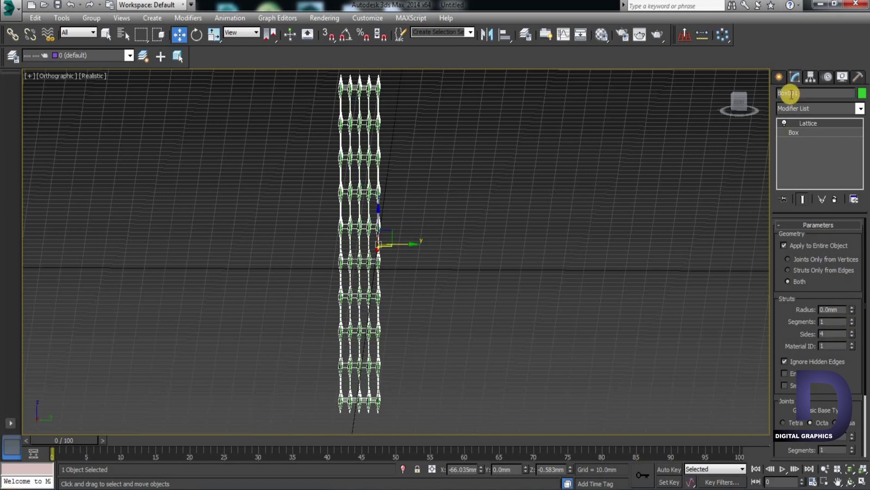
{"action": "left_click", "coordinate": [794, 132]}
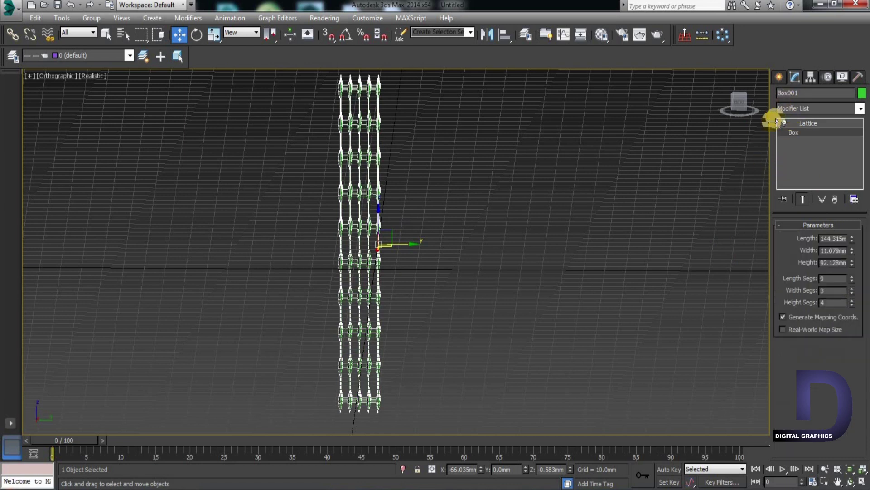
{"action": "left_click", "coordinate": [780, 123]}
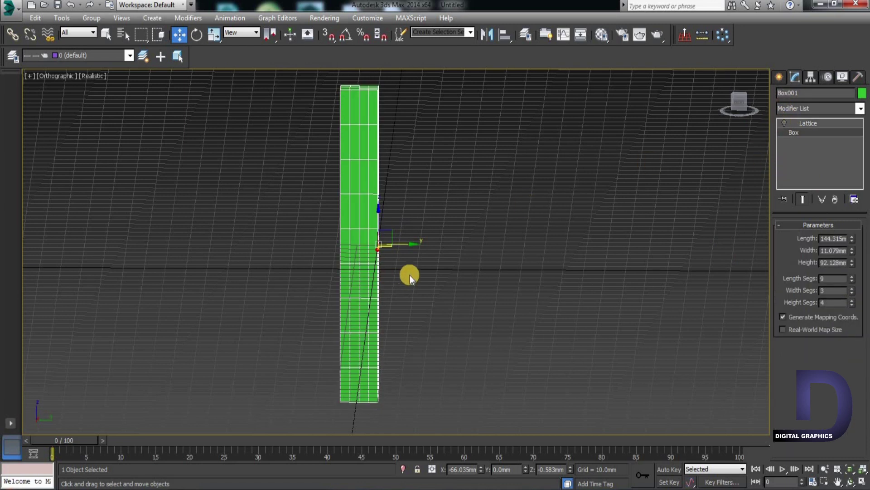
Step: Scale the box wide into a broad panel, set Length Segs to 6, and re-enable Lattice
{"action": "key", "text": "r"}
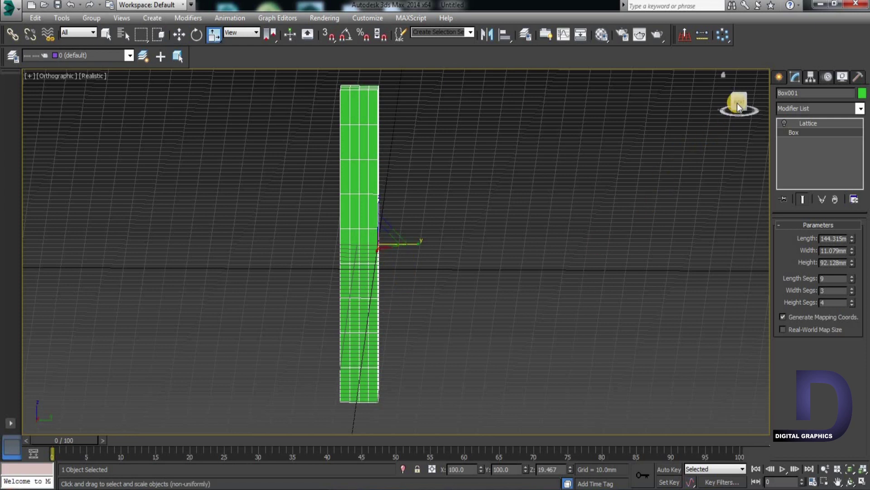
{"action": "left_click", "coordinate": [738, 103]}
{"action": "left_click_drag", "start_coordinate": [416, 250], "coordinate": [649, 226]}
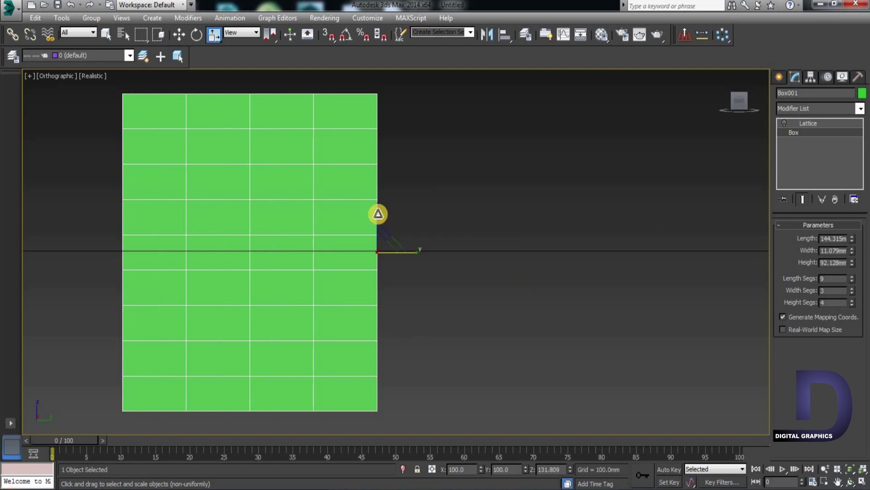
{"action": "left_click_drag", "start_coordinate": [378, 208], "coordinate": [379, 208]}
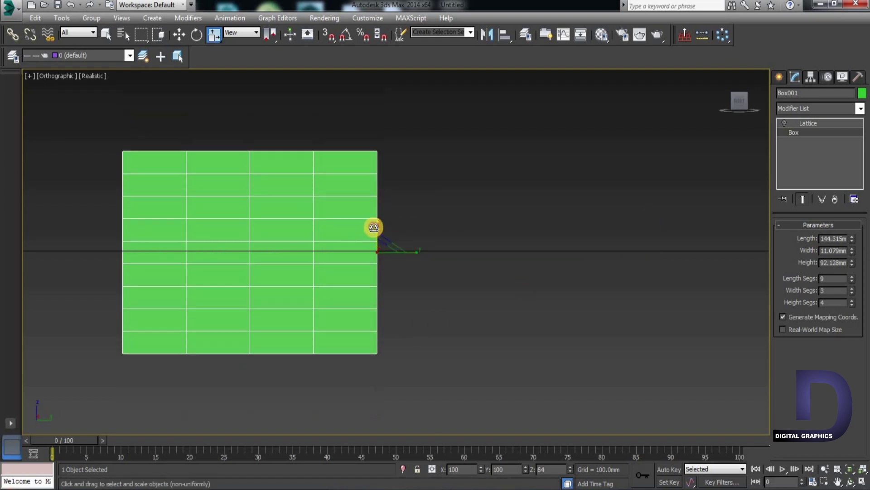
{"action": "right_click", "coordinate": [379, 207]}
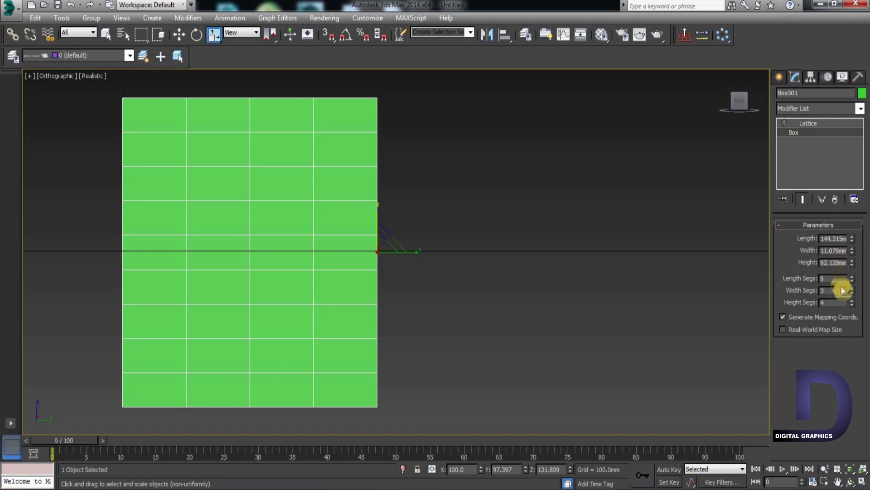
{"action": "left_click_drag", "start_coordinate": [853, 282], "coordinate": [854, 283]}
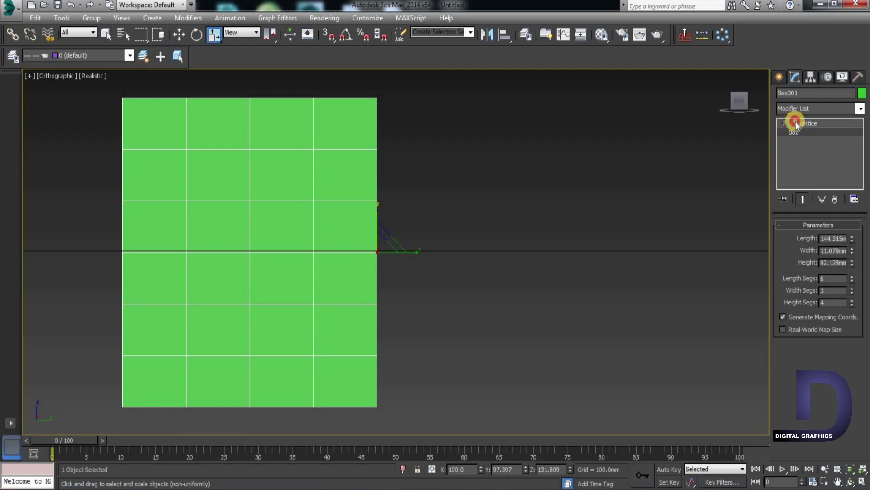
{"action": "left_click", "coordinate": [781, 122]}
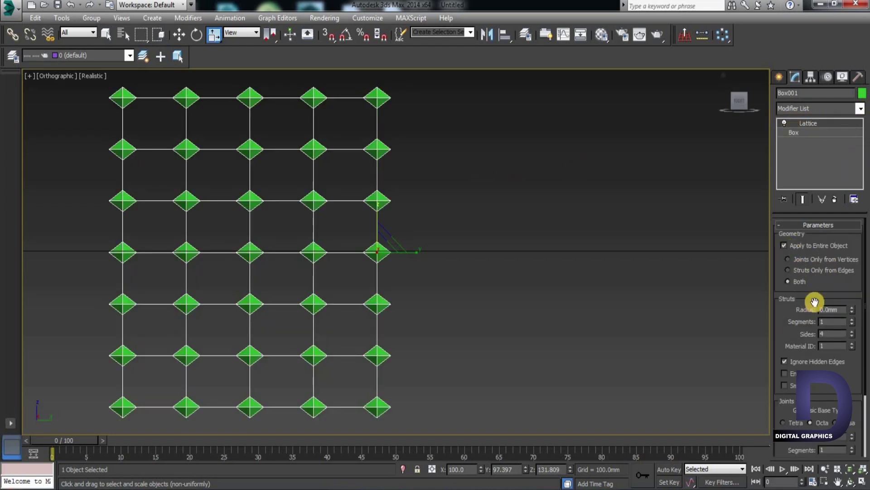
Step: Set the lattice struts to 4.0mm radius with 9 sides and the joints to 4.5mm radius
{"action": "left_click_drag", "start_coordinate": [852, 309], "coordinate": [852, 303]}
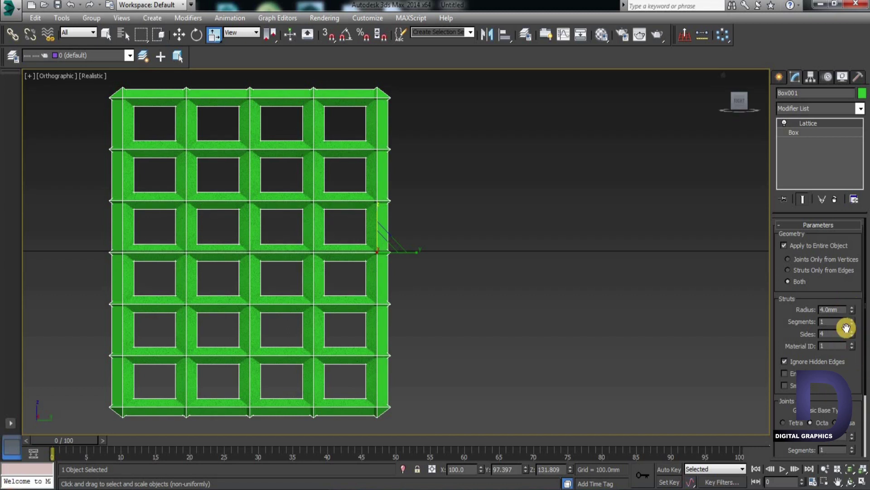
{"action": "mouse_move", "coordinate": [852, 334]}
{"action": "left_mouse_down"}
{"action": "mouse_move", "coordinate": [860, 284]}
{"action": "mouse_move", "coordinate": [867, 338]}
{"action": "mouse_move", "coordinate": [866, 327]}
{"action": "left_mouse_up"}
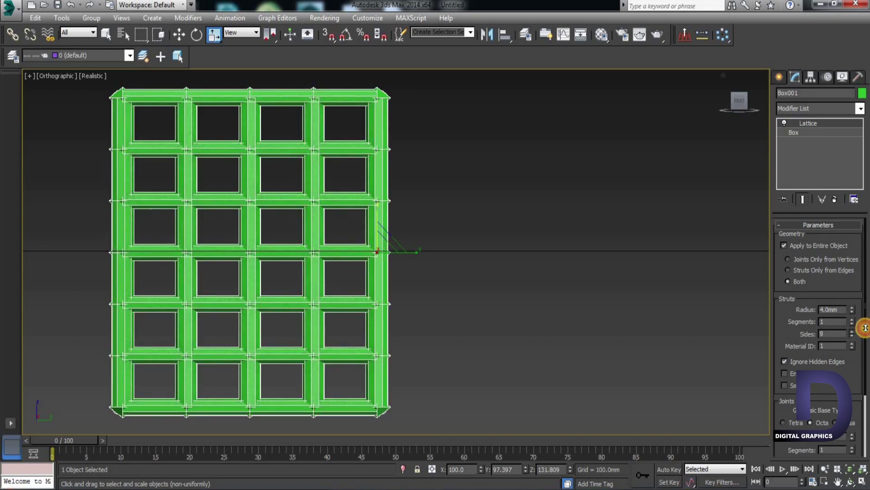
{"action": "mouse_move", "coordinate": [211, 298]}
{"action": "middle_mouse_down"}
{"action": "mouse_move", "coordinate": [315, 268]}
{"action": "mouse_move", "coordinate": [336, 272]}
{"action": "middle_mouse_up"}
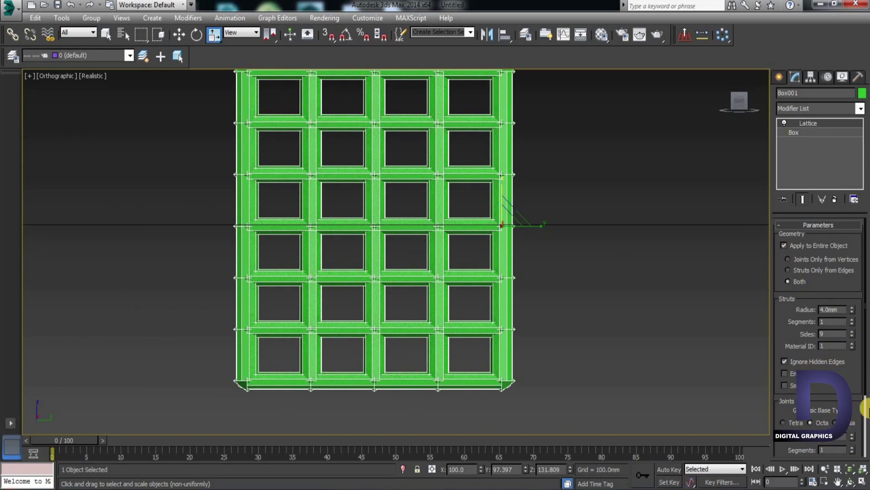
{"action": "left_click_drag", "start_coordinate": [865, 367], "coordinate": [865, 381]}
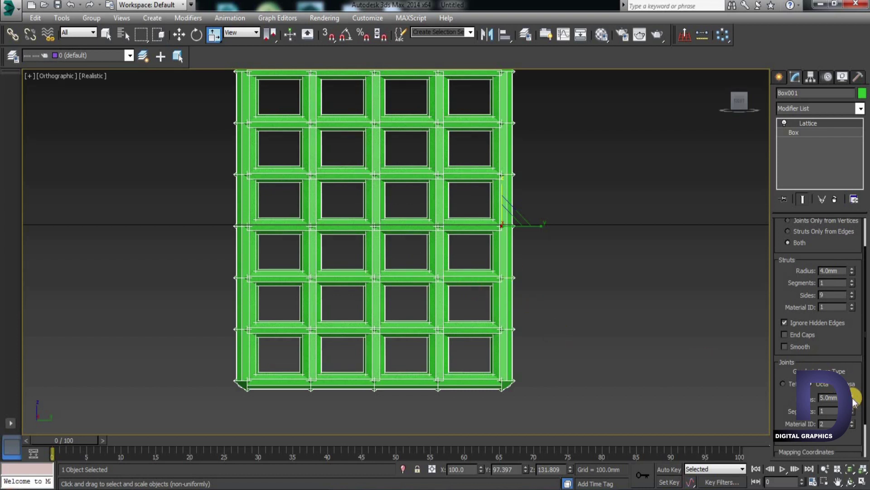
{"action": "mouse_move", "coordinate": [852, 397]}
{"action": "left_mouse_down"}
{"action": "mouse_move", "coordinate": [850, 355]}
{"action": "mouse_move", "coordinate": [860, 398]}
{"action": "left_mouse_up"}
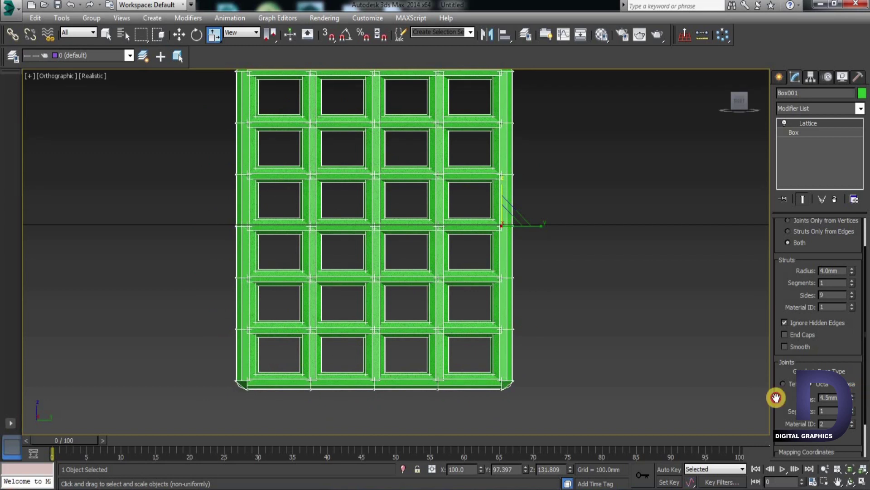
{"action": "mouse_move", "coordinate": [410, 242]}
{"action": "middle_mouse_down"}
{"action": "mouse_move", "coordinate": [439, 259]}
{"action": "mouse_move", "coordinate": [443, 230]}
{"action": "middle_mouse_up"}
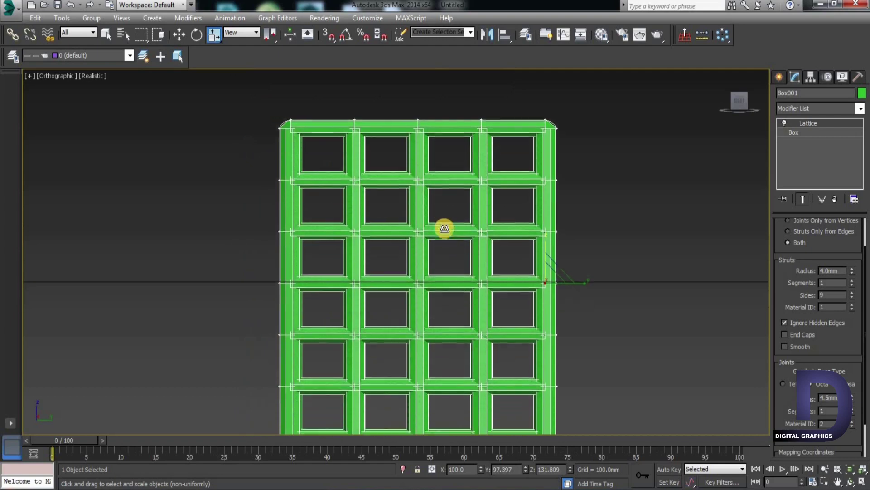
Step: Pan and zoom around the lattice box to inspect its struts up close
{"action": "scroll", "coordinate": [482, 305], "scroll_direction": "down", "scroll_amount": 2}
{"action": "middle_click_drag", "start_coordinate": [461, 264], "coordinate": [451, 274]}
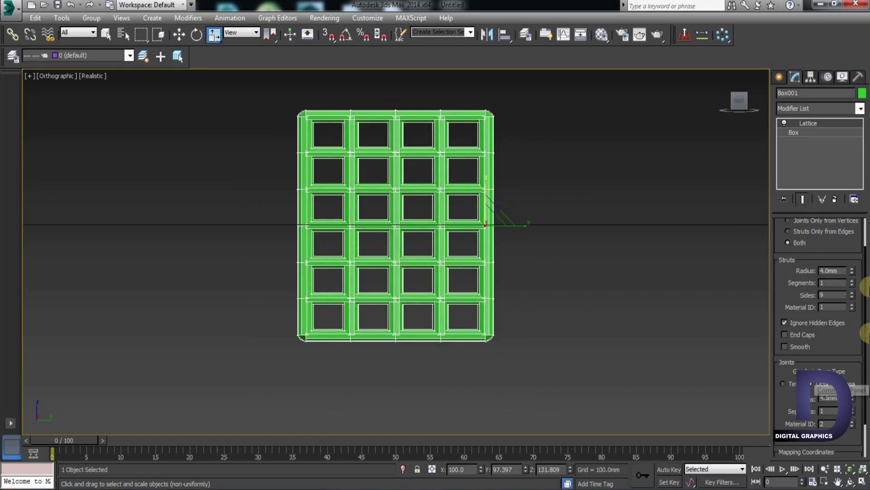
{"action": "left_click_drag", "start_coordinate": [865, 271], "coordinate": [864, 319]}
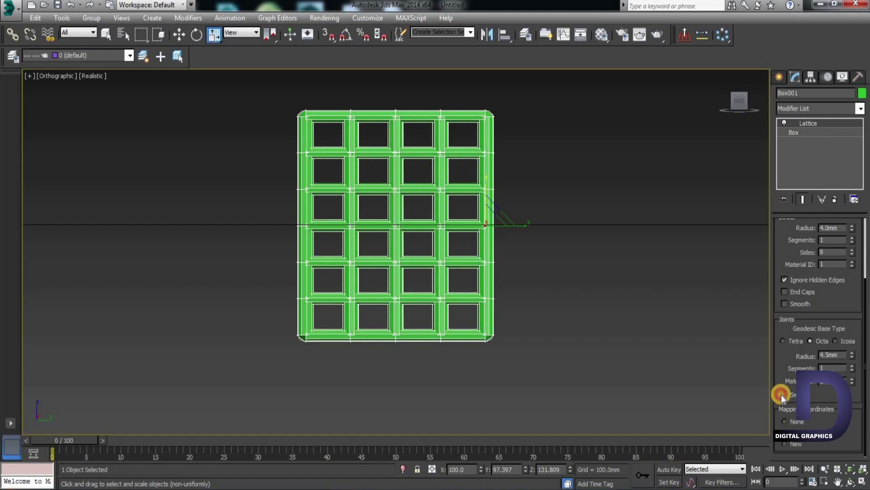
{"action": "middle_click_drag", "start_coordinate": [451, 213], "coordinate": [466, 266]}
{"action": "scroll", "coordinate": [449, 244], "scroll_direction": "up", "scroll_amount": 3}
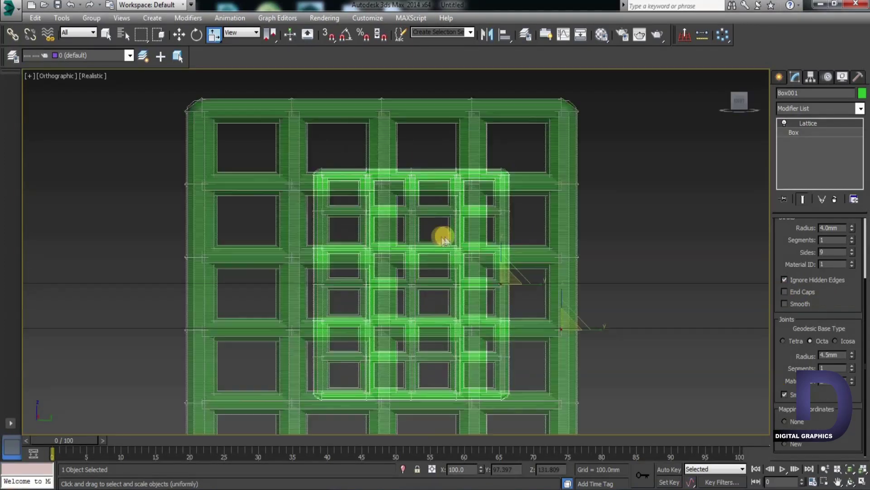
{"action": "scroll", "coordinate": [521, 255], "scroll_direction": "up", "scroll_amount": 3}
{"action": "middle_click_drag", "start_coordinate": [521, 254], "coordinate": [473, 190]}
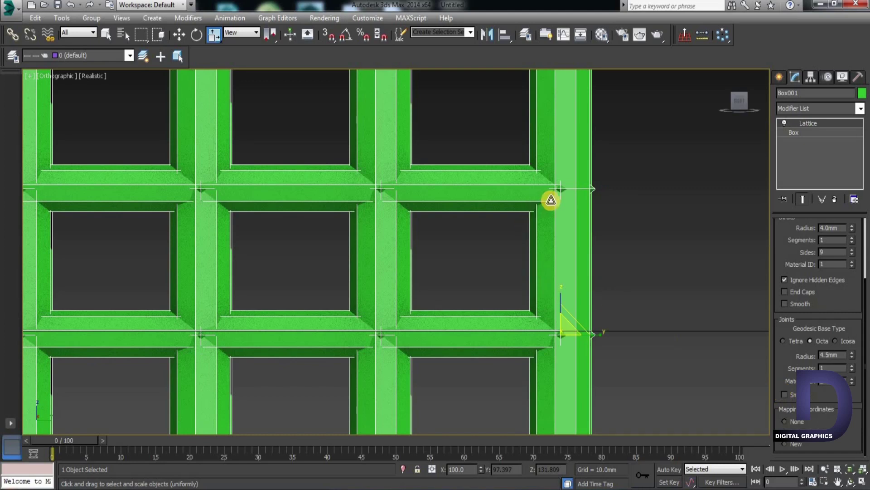
{"action": "middle_click_drag", "start_coordinate": [550, 198], "coordinate": [547, 272]}
{"action": "scroll", "coordinate": [634, 227], "scroll_direction": "down", "scroll_amount": 5}
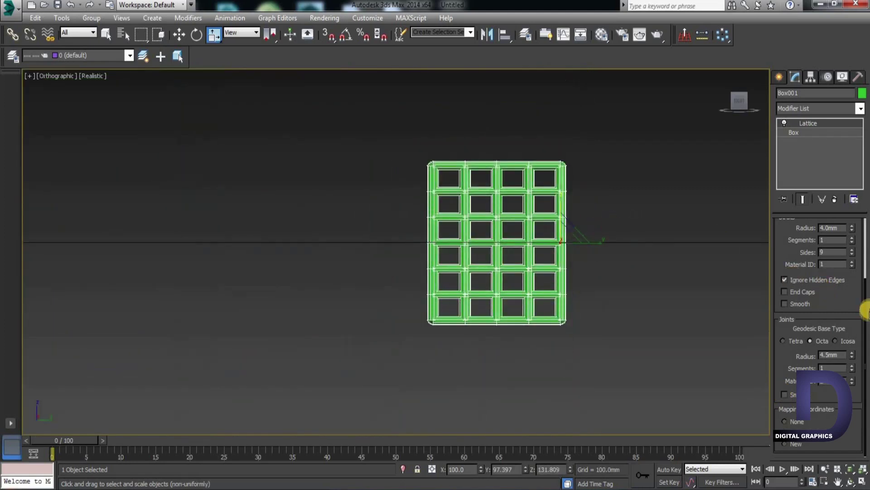
{"action": "left_click_drag", "start_coordinate": [863, 302], "coordinate": [864, 202]}
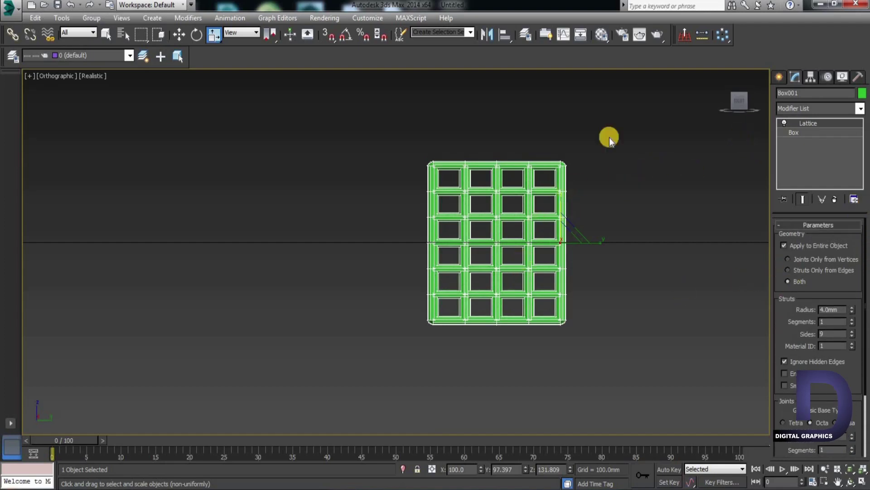
Step: Delete the lattice box and draw a cylinder in the Top view
{"action": "key", "text": "Delete"}
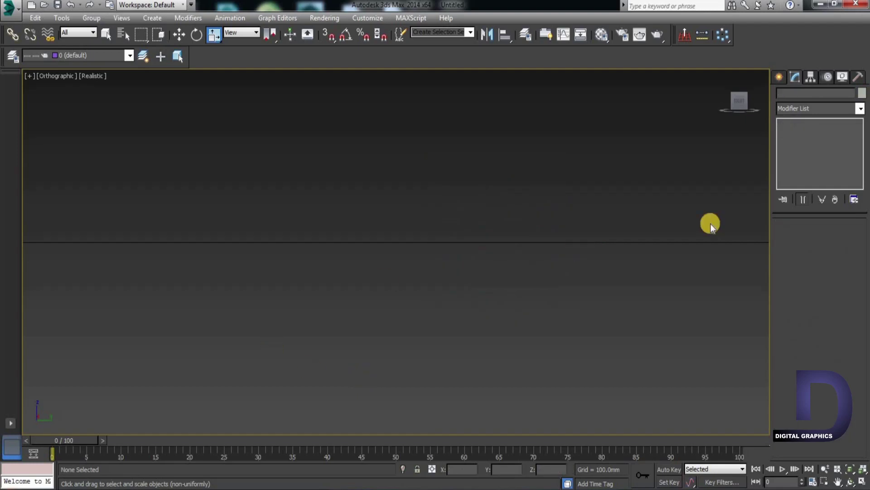
{"action": "left_click", "coordinate": [781, 77]}
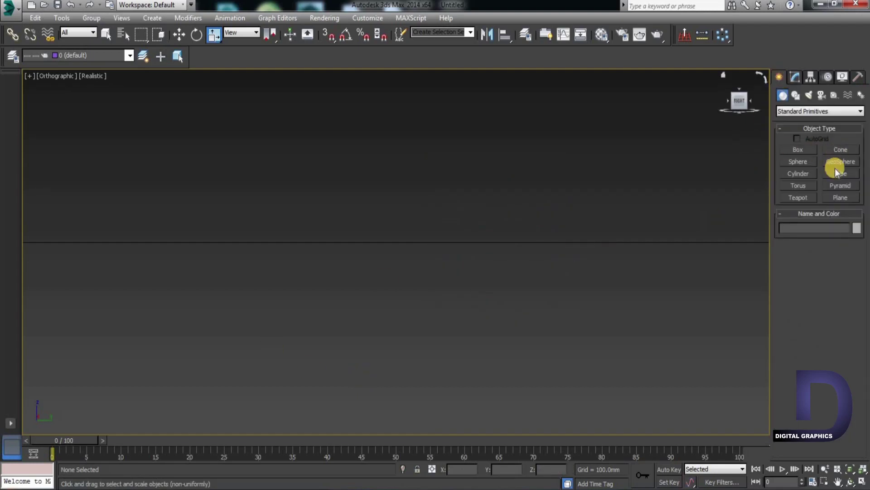
{"action": "left_click", "coordinate": [803, 176]}
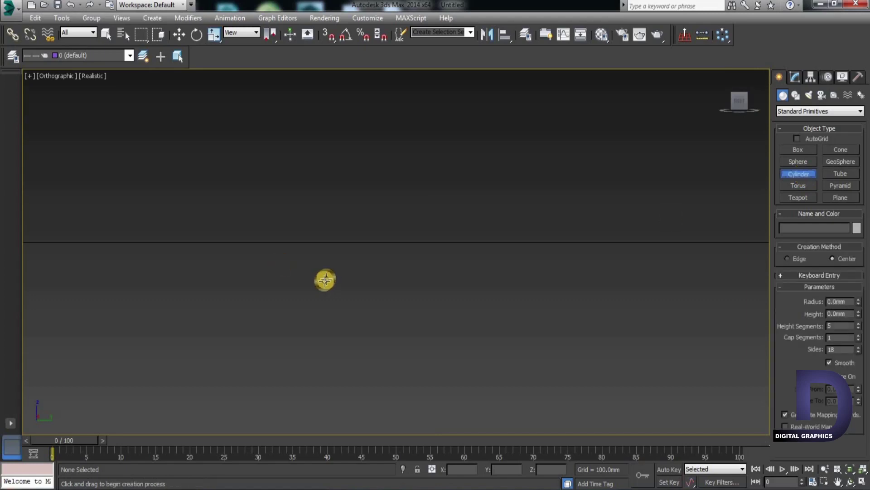
{"action": "key", "text": "t"}
{"action": "left_click_drag", "start_coordinate": [325, 178], "coordinate": [383, 246]}
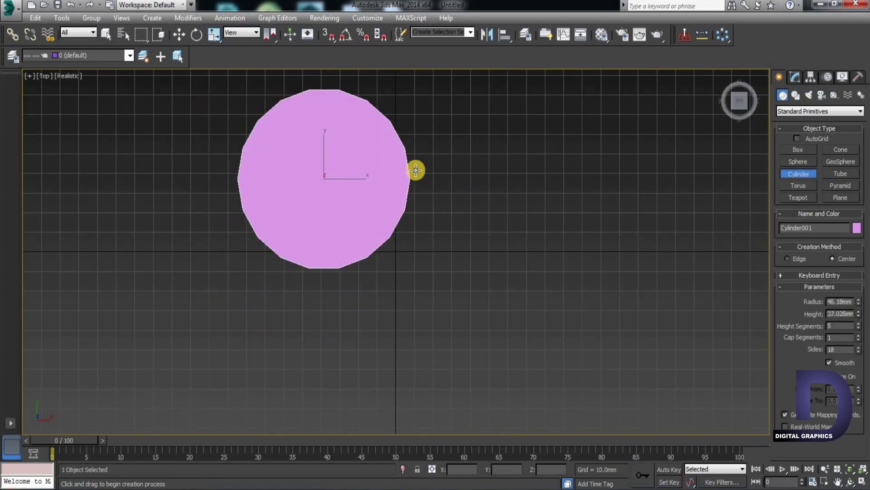
Step: Orbit around the 46.18mm-radius, 37.026mm-tall cylinder and show its parameters in Modify
{"action": "mouse_move", "coordinate": [244, 336]}
{"action": "middle_mouse_down", "text": "alt"}
{"action": "mouse_move", "coordinate": [227, 325]}
{"action": "mouse_move", "coordinate": [330, 224]}
{"action": "mouse_move", "coordinate": [332, 310]}
{"action": "middle_mouse_up", "text": "alt"}
{"action": "key", "text": "e"}
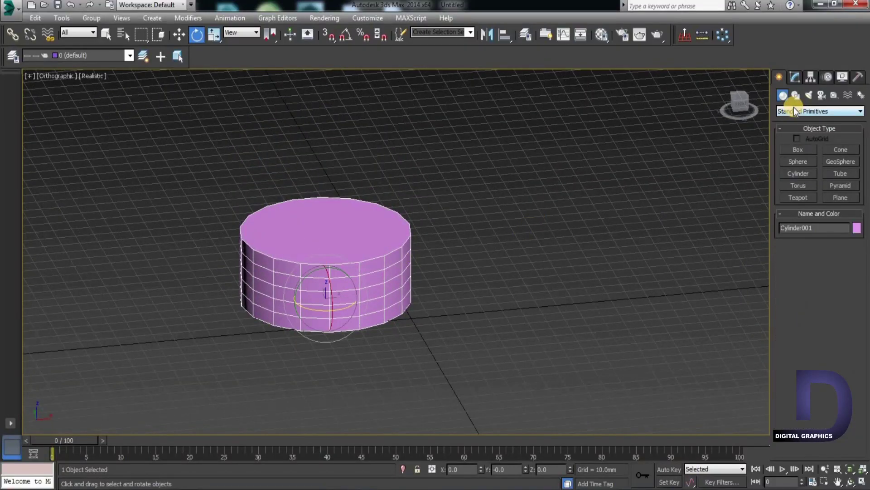
{"action": "key", "text": "w"}
{"action": "left_click", "coordinate": [795, 77]}
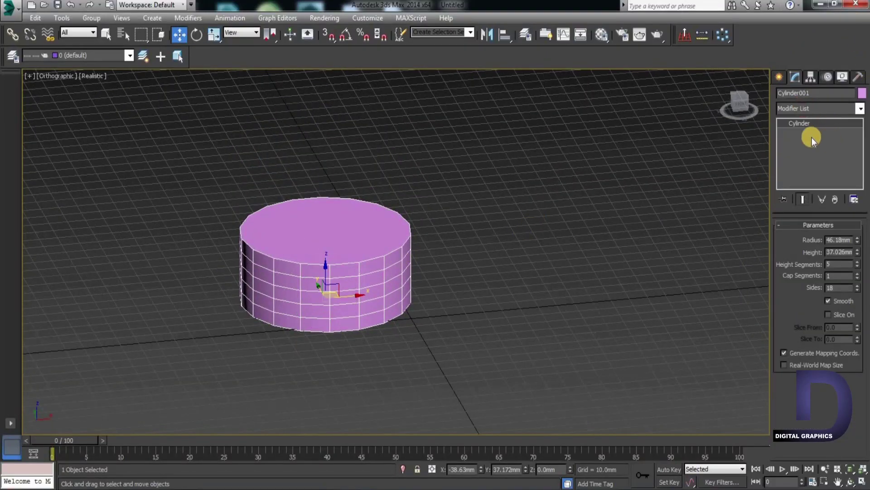
Step: Make the cylinder taller, snap to front view, and add a Taper modifier
{"action": "left_click_drag", "start_coordinate": [857, 252], "coordinate": [856, 97]}
{"action": "mouse_move", "coordinate": [435, 131]}
{"action": "middle_mouse_down"}
{"action": "mouse_move", "coordinate": [453, 211]}
{"action": "mouse_move", "coordinate": [454, 270]}
{"action": "middle_mouse_up"}
{"action": "left_click", "coordinate": [741, 102]}
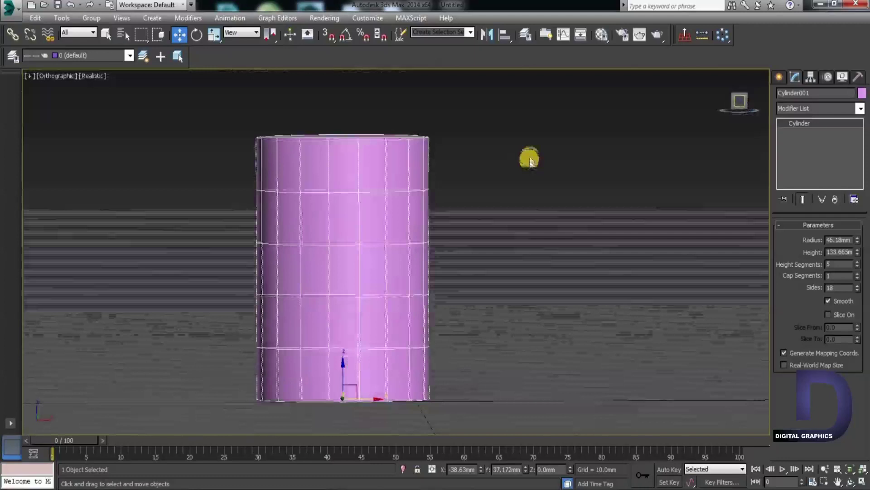
{"action": "left_click", "coordinate": [860, 108]}
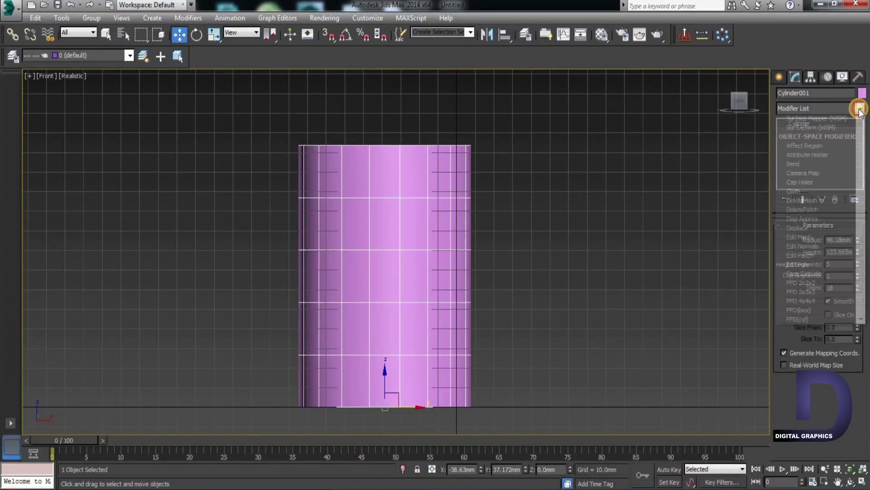
{"action": "scroll", "coordinate": [816, 278], "scroll_direction": "down", "scroll_amount": 10}
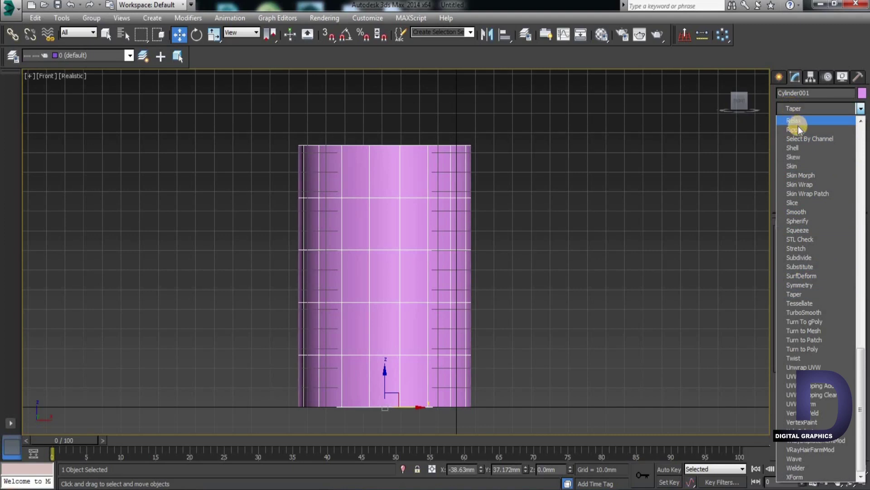
{"action": "left_click", "coordinate": [802, 108]}
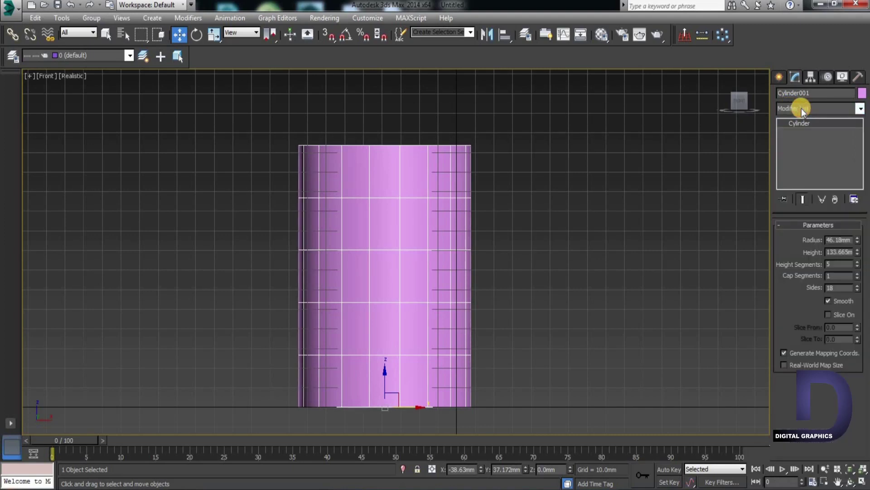
{"action": "left_click", "coordinate": [863, 110]}
{"action": "scroll", "coordinate": [809, 273], "scroll_direction": "down", "scroll_amount": 10}
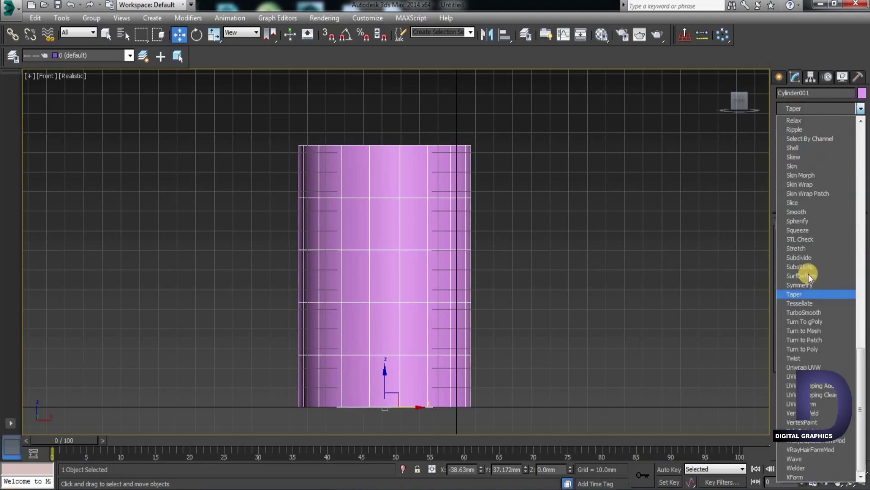
{"action": "left_click", "coordinate": [796, 295]}
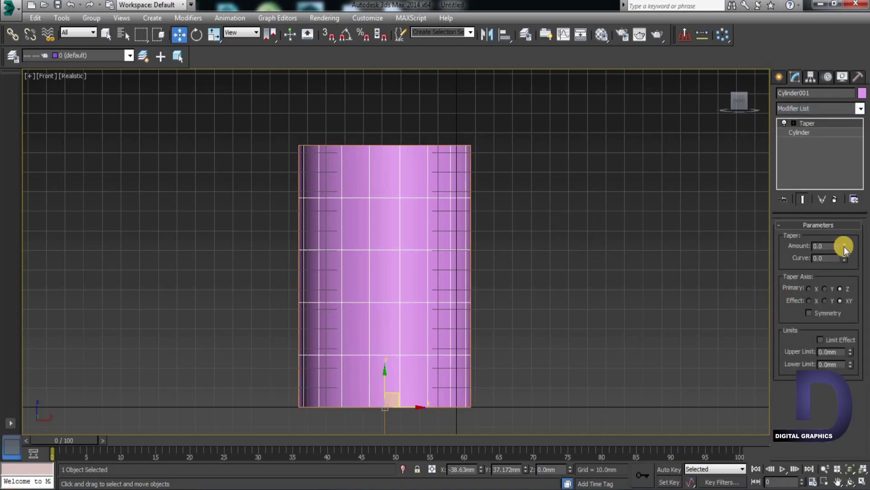
Step: Set the Taper Amount to -0.98 so the cylinder narrows nearly to a cone
{"action": "mouse_move", "coordinate": [845, 247]}
{"action": "left_mouse_down"}
{"action": "mouse_move", "coordinate": [845, 188]}
{"action": "mouse_move", "coordinate": [825, 122]}
{"action": "mouse_move", "coordinate": [818, 225]}
{"action": "mouse_move", "coordinate": [787, 290]}
{"action": "mouse_move", "coordinate": [810, 274]}
{"action": "mouse_move", "coordinate": [798, 142]}
{"action": "mouse_move", "coordinate": [785, 258]}
{"action": "mouse_move", "coordinate": [800, 287]}
{"action": "mouse_move", "coordinate": [820, 172]}
{"action": "mouse_move", "coordinate": [790, 176]}
{"action": "left_mouse_up"}
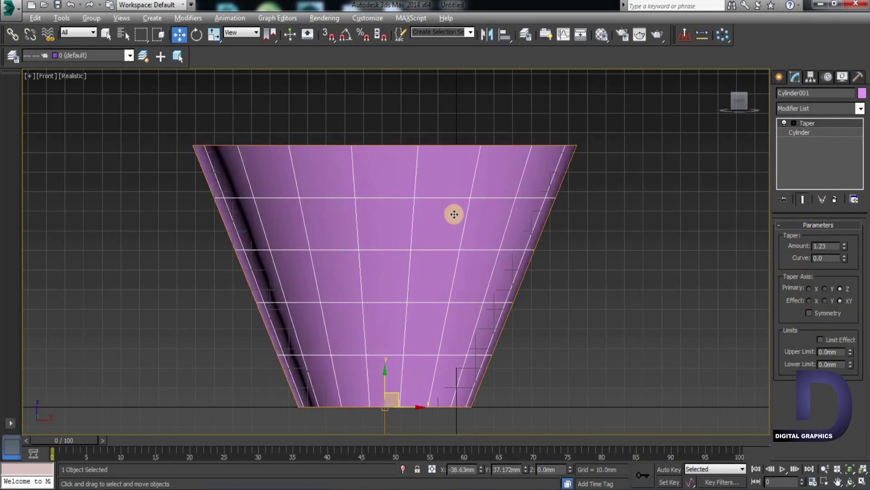
{"action": "mouse_move", "coordinate": [455, 272]}
{"action": "middle_mouse_down", "text": "alt"}
{"action": "mouse_move", "coordinate": [488, 341]}
{"action": "mouse_move", "coordinate": [431, 333]}
{"action": "middle_mouse_up", "text": "alt"}
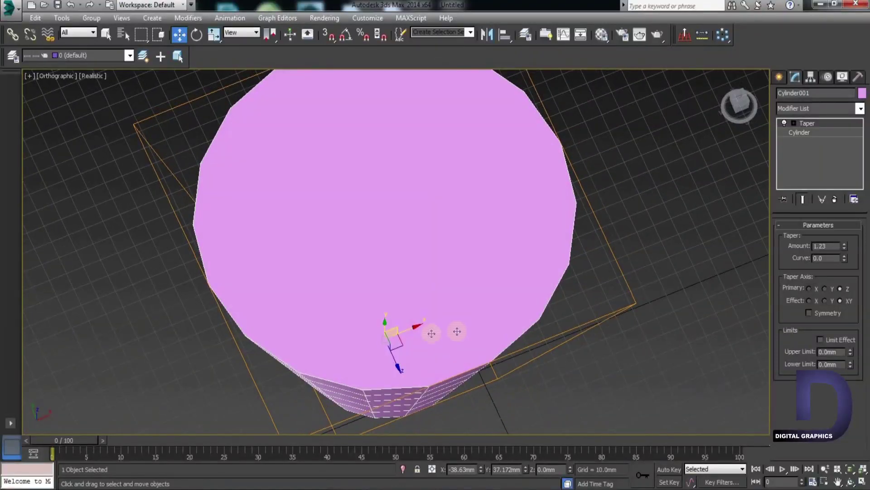
{"action": "mouse_move", "coordinate": [479, 255]}
{"action": "middle_mouse_down", "text": "alt"}
{"action": "mouse_move", "coordinate": [463, 248]}
{"action": "mouse_move", "coordinate": [476, 164]}
{"action": "middle_mouse_up", "text": "alt"}
{"action": "scroll", "coordinate": [448, 294], "scroll_direction": "down", "scroll_amount": 3}
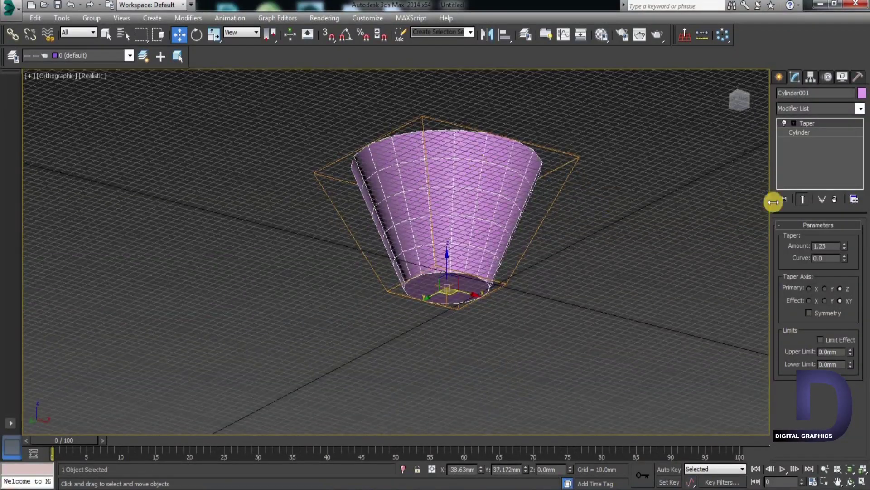
{"action": "left_click_drag", "start_coordinate": [844, 247], "coordinate": [853, 377]}
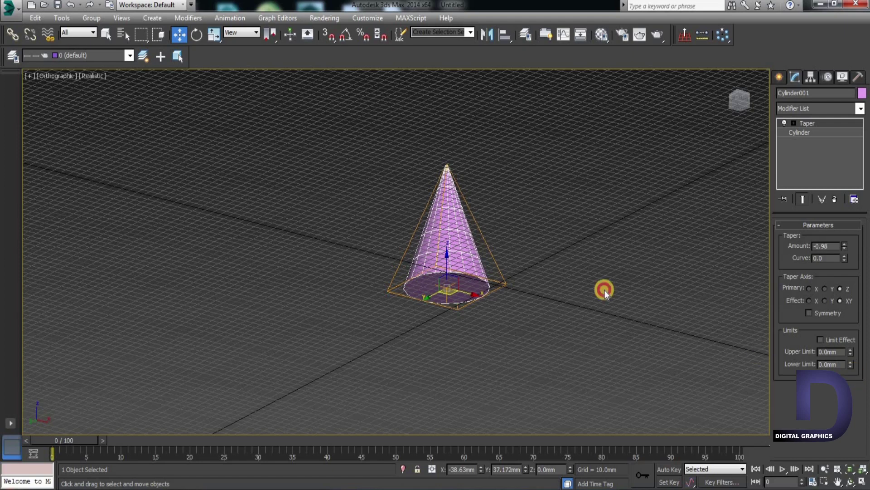
Step: Adjust the Taper Curve up and down, settling at 1.94 for a rounded dome
{"action": "mouse_move", "coordinate": [507, 303]}
{"action": "middle_mouse_down", "text": "alt"}
{"action": "mouse_move", "coordinate": [528, 247]}
{"action": "mouse_move", "coordinate": [540, 355]}
{"action": "mouse_move", "coordinate": [526, 367]}
{"action": "mouse_move", "coordinate": [734, 288]}
{"action": "middle_mouse_up", "text": "alt"}
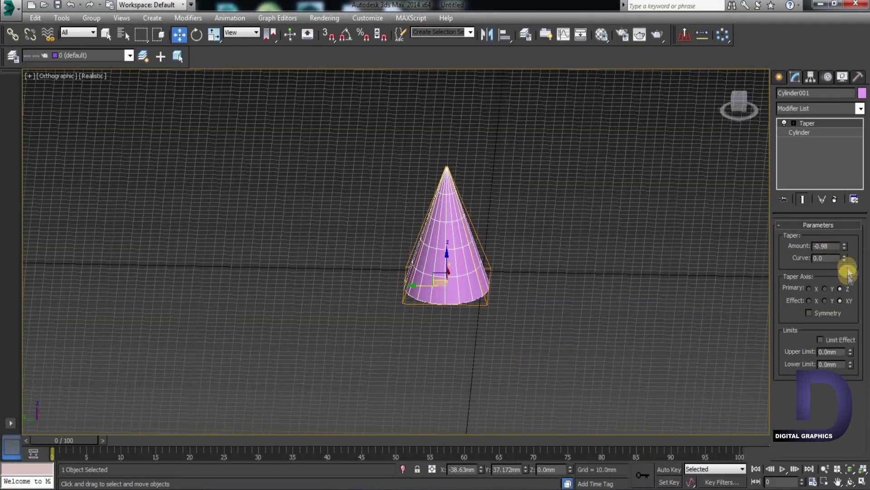
{"action": "mouse_move", "coordinate": [845, 259]}
{"action": "left_mouse_down"}
{"action": "mouse_move", "coordinate": [838, 152]}
{"action": "mouse_move", "coordinate": [793, 111]}
{"action": "mouse_move", "coordinate": [778, 36]}
{"action": "left_mouse_up"}
{"action": "mouse_move", "coordinate": [756, 471]}
{"action": "left_mouse_down"}
{"action": "mouse_move", "coordinate": [762, 136]}
{"action": "mouse_move", "coordinate": [756, 449]}
{"action": "mouse_move", "coordinate": [739, 330]}
{"action": "mouse_move", "coordinate": [746, 278]}
{"action": "mouse_move", "coordinate": [800, 128]}
{"action": "mouse_move", "coordinate": [732, 9]}
{"action": "mouse_move", "coordinate": [747, 144]}
{"action": "left_mouse_up"}
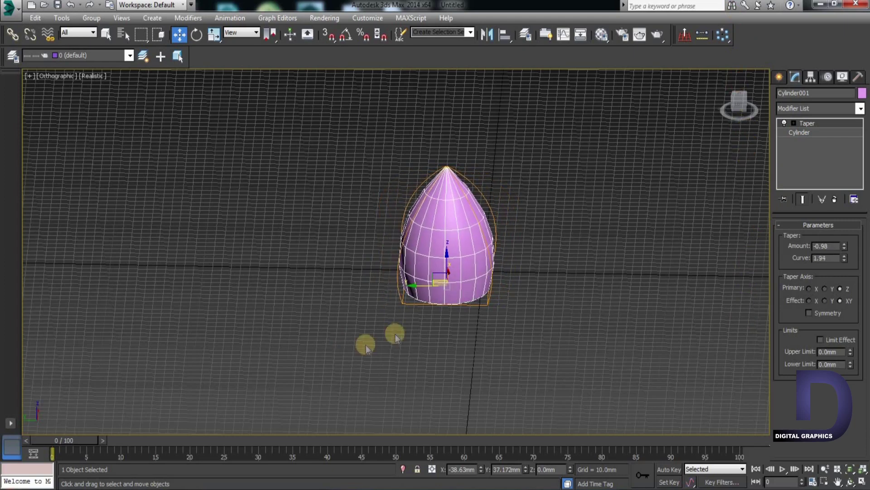
{"action": "mouse_move", "coordinate": [390, 311]}
{"action": "middle_mouse_down", "text": "alt"}
{"action": "mouse_move", "coordinate": [484, 233]}
{"action": "mouse_move", "coordinate": [467, 233]}
{"action": "mouse_move", "coordinate": [395, 273]}
{"action": "mouse_move", "coordinate": [395, 288]}
{"action": "mouse_move", "coordinate": [432, 305]}
{"action": "mouse_move", "coordinate": [467, 307]}
{"action": "mouse_move", "coordinate": [472, 338]}
{"action": "mouse_move", "coordinate": [515, 330]}
{"action": "mouse_move", "coordinate": [472, 297]}
{"action": "mouse_move", "coordinate": [443, 295]}
{"action": "mouse_move", "coordinate": [446, 309]}
{"action": "middle_mouse_up", "text": "alt"}
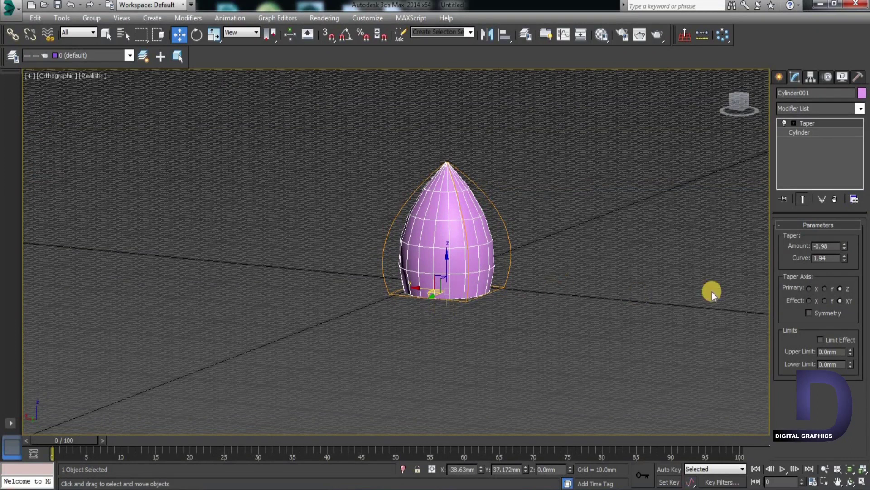
{"action": "left_click", "coordinate": [825, 289]}
{"action": "left_click", "coordinate": [809, 288]}
{"action": "mouse_move", "coordinate": [547, 265]}
{"action": "middle_mouse_down", "text": "alt"}
{"action": "mouse_move", "coordinate": [472, 235]}
{"action": "mouse_move", "coordinate": [492, 183]}
{"action": "mouse_move", "coordinate": [582, 233]}
{"action": "middle_mouse_up", "text": "alt"}
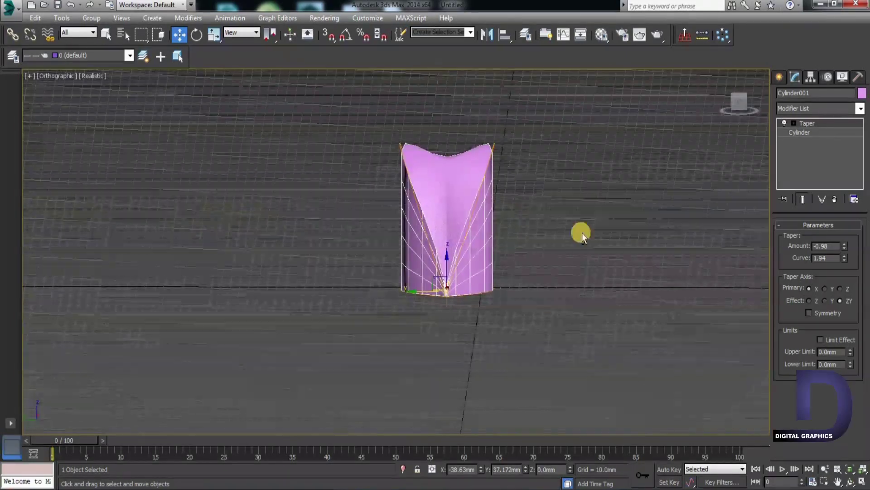
{"action": "left_click", "coordinate": [810, 301]}
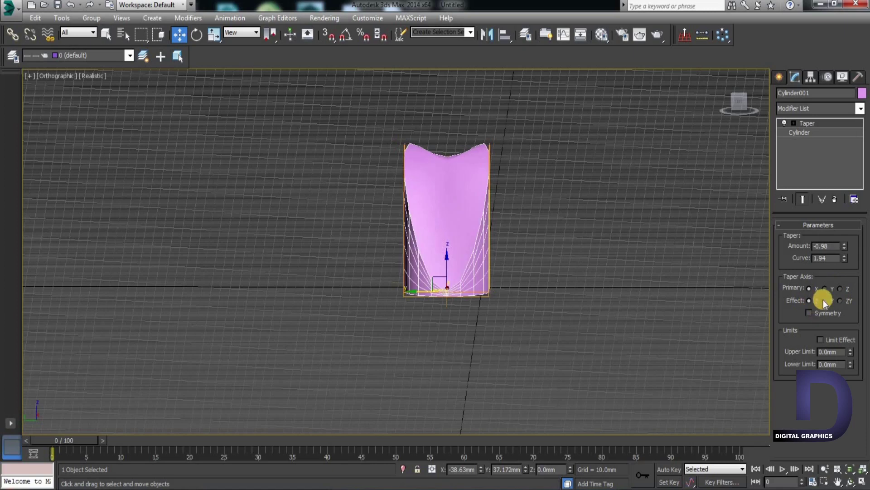
{"action": "left_click", "coordinate": [823, 300]}
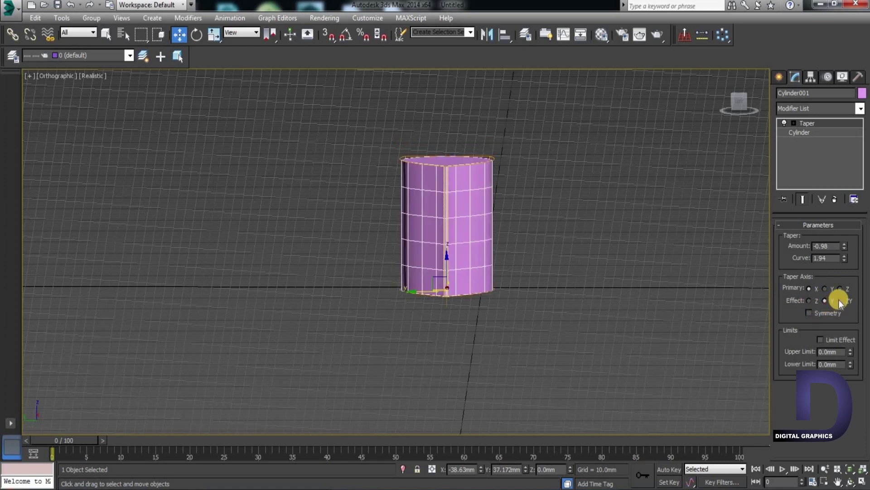
{"action": "left_click", "coordinate": [839, 300]}
{"action": "left_click", "coordinate": [838, 289]}
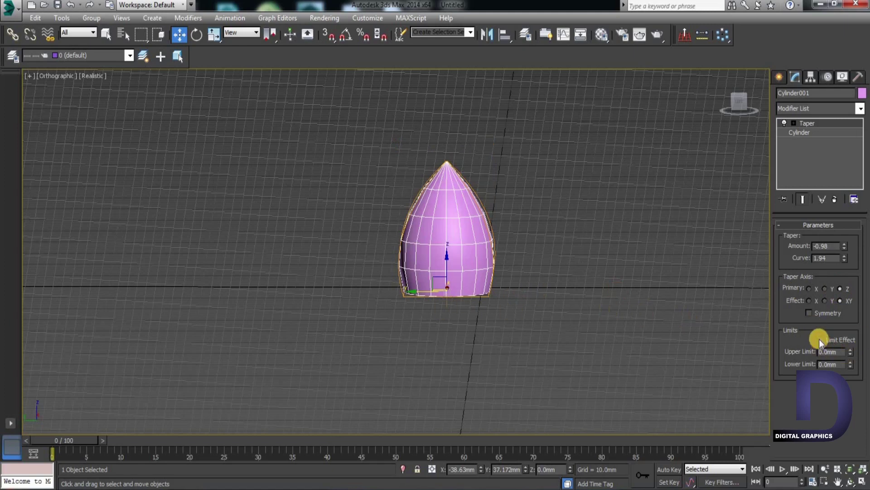
{"action": "mouse_move", "coordinate": [413, 281]}
{"action": "middle_mouse_down", "text": "alt"}
{"action": "mouse_move", "coordinate": [569, 293]}
{"action": "mouse_move", "coordinate": [497, 304]}
{"action": "mouse_move", "coordinate": [473, 277]}
{"action": "middle_mouse_up", "text": "alt"}
{"action": "mouse_move", "coordinate": [532, 201]}
{"action": "middle_mouse_down"}
{"action": "mouse_move", "coordinate": [473, 216]}
{"action": "mouse_move", "coordinate": [450, 186]}
{"action": "middle_mouse_up"}
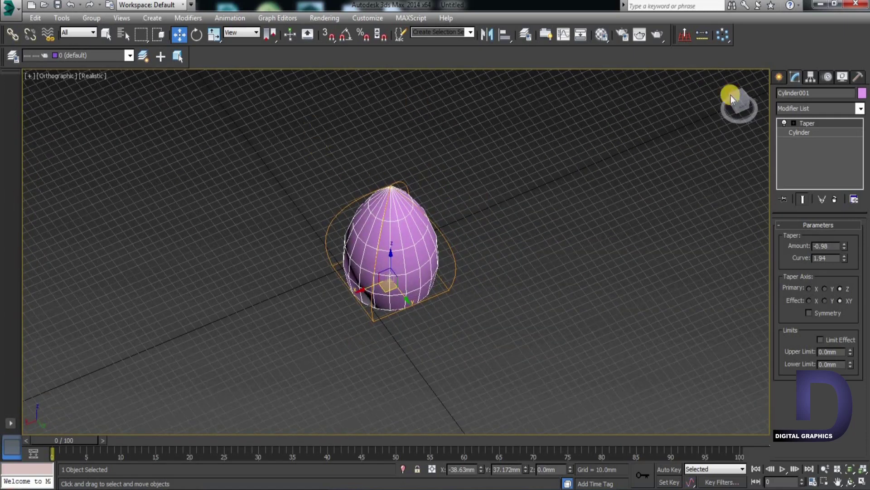
Step: Switch to front view, delete Cylinder001, and show the standard primitive creation options
{"action": "right_click", "coordinate": [803, 123]}
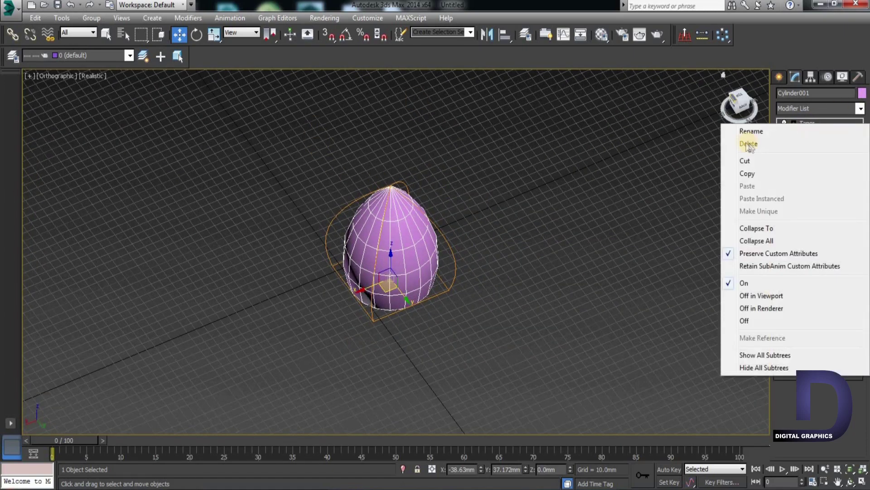
{"action": "left_click", "coordinate": [842, 139]}
{"action": "key", "text": "shift+z"}
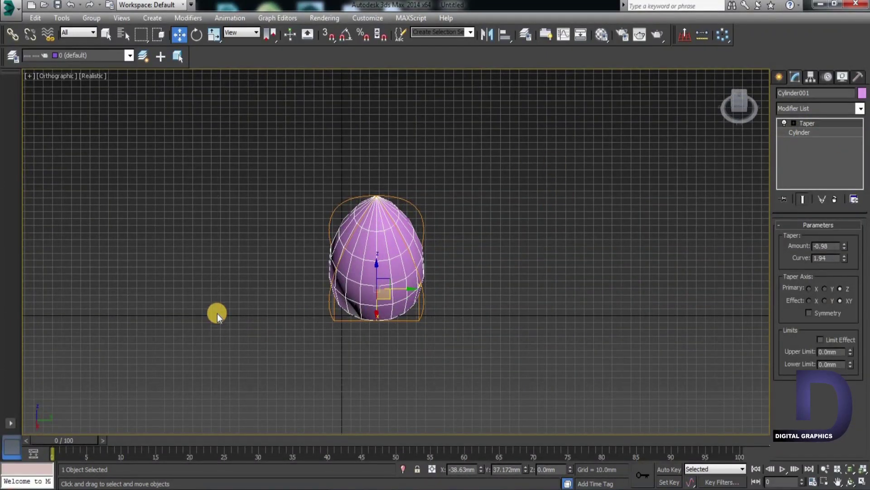
{"action": "key", "text": "Delete"}
{"action": "left_click", "coordinate": [779, 77]}
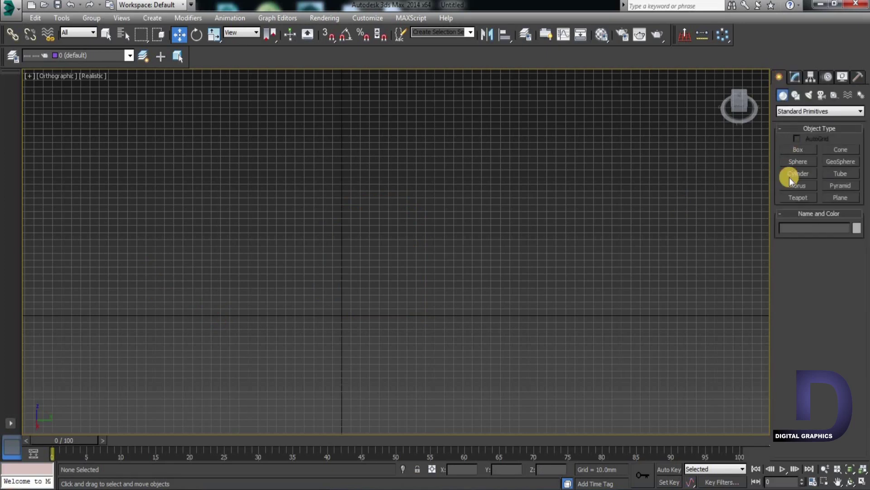
Step: Draw a box about 292.7 × 262.2 × 50.1 mm and view its modifier stack
{"action": "mouse_move", "coordinate": [290, 188]}
{"action": "left_mouse_down"}
{"action": "mouse_move", "coordinate": [562, 322]}
{"action": "mouse_move", "coordinate": [562, 369]}
{"action": "left_mouse_up"}
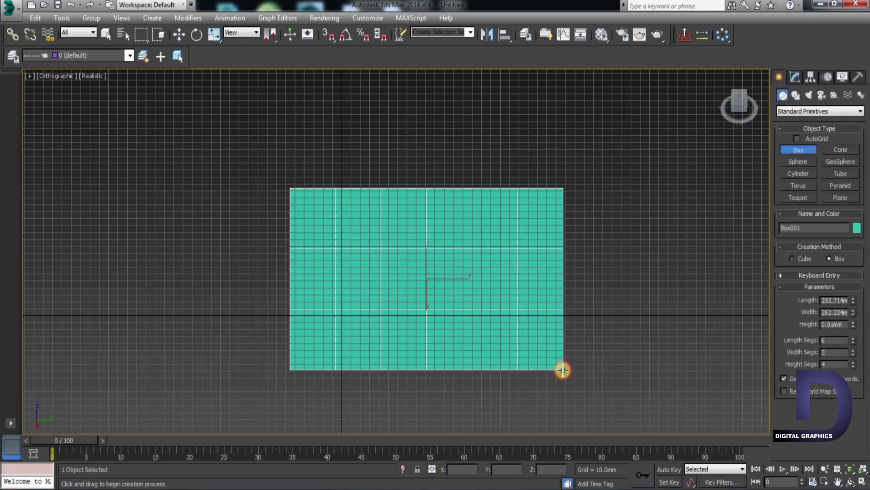
{"action": "left_click", "coordinate": [596, 326]}
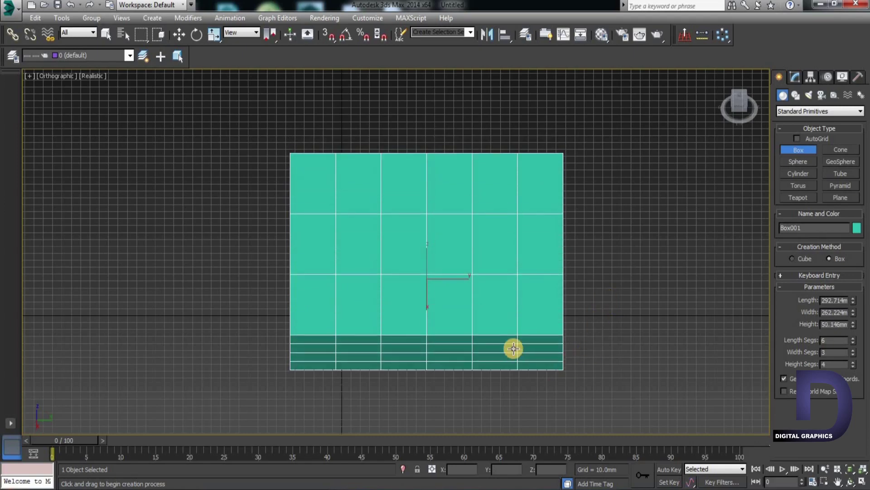
{"action": "key", "text": "w"}
{"action": "middle_click_drag", "start_coordinate": [325, 325], "coordinate": [671, 208], "text": "alt"}
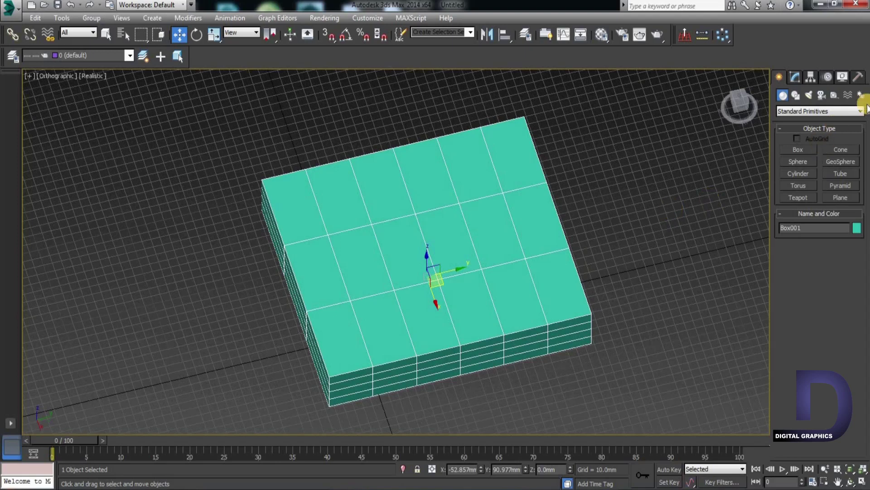
{"action": "left_click", "coordinate": [792, 77]}
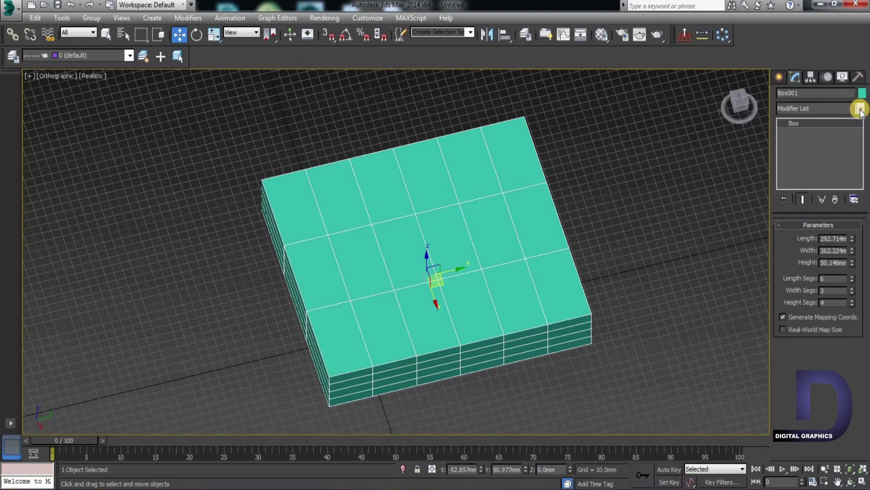
Step: Add an FFD 4x4x4 modifier to Box001 from the Modifier List
{"action": "left_click", "coordinate": [860, 109]}
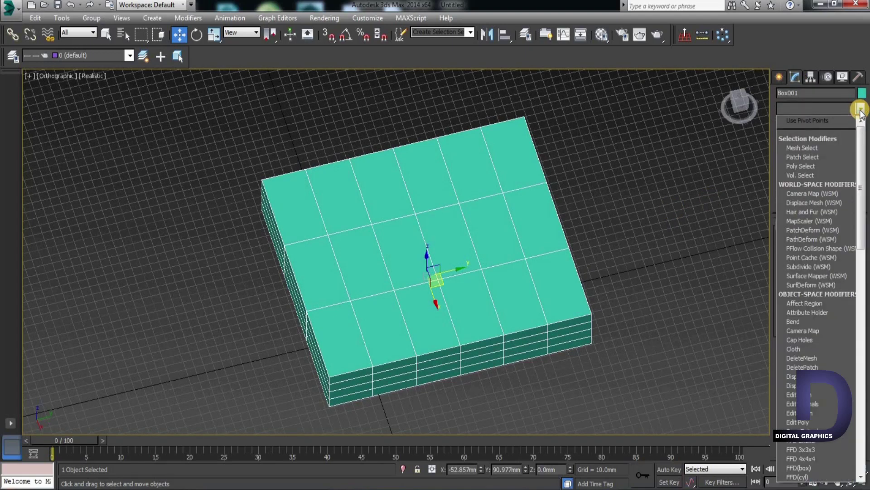
{"action": "key", "text": "f"}
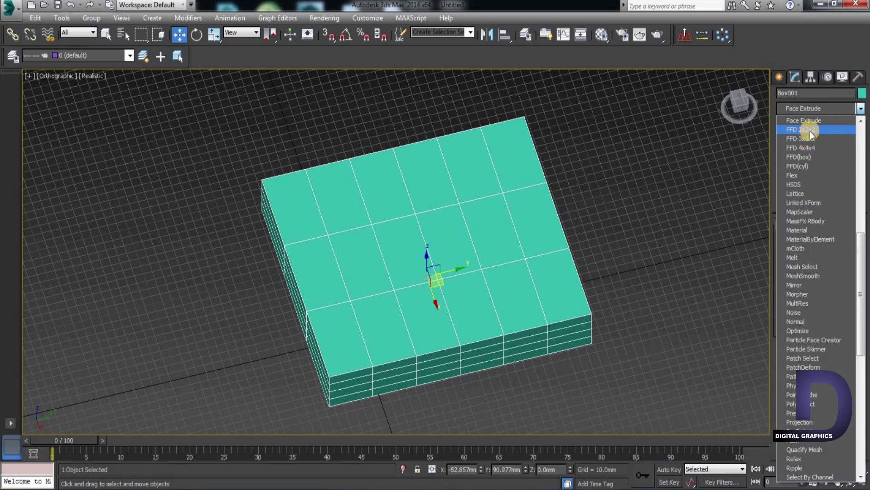
{"action": "left_click", "coordinate": [792, 149]}
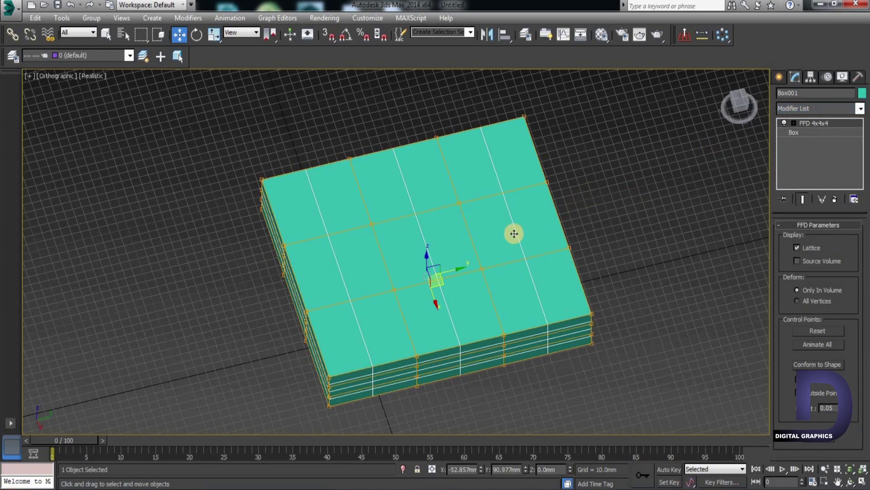
Step: Expand FFD 4x4x4, try its sub-levels, and settle on Control Points
{"action": "left_click", "coordinate": [793, 123]}
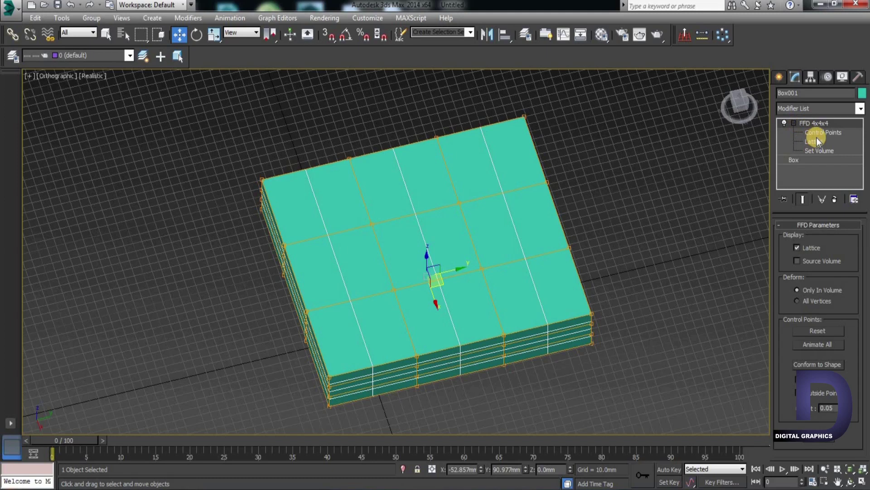
{"action": "left_click", "coordinate": [816, 133]}
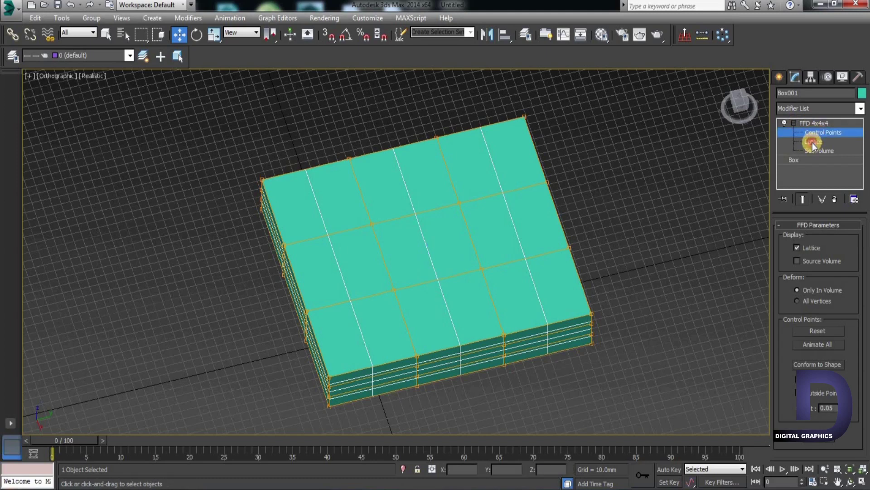
{"action": "left_click", "coordinate": [812, 143]}
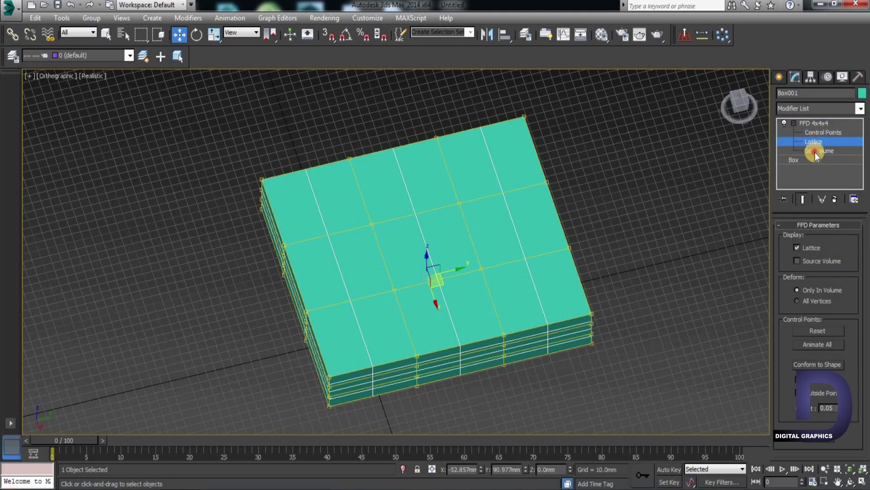
{"action": "left_click", "coordinate": [815, 151]}
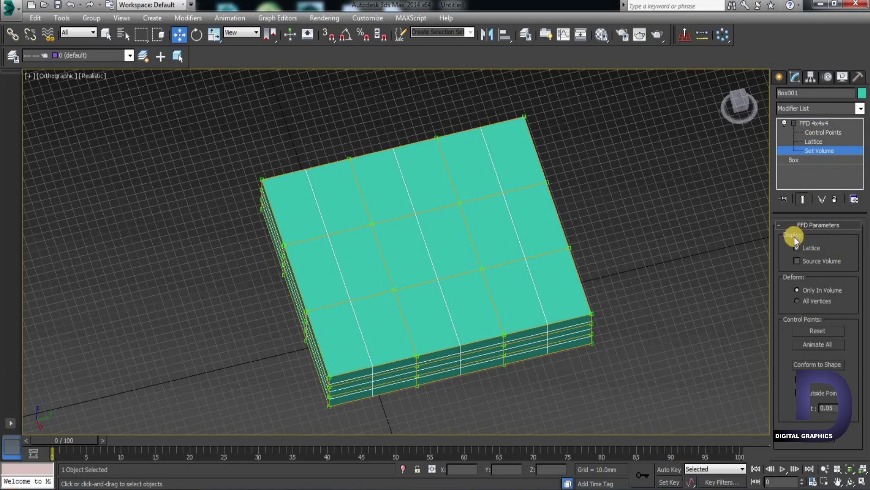
{"action": "left_click", "coordinate": [823, 133]}
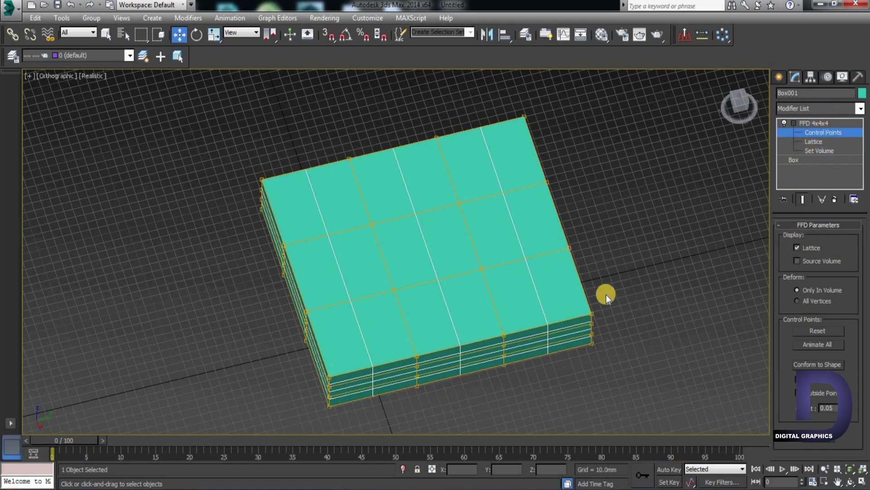
{"action": "mouse_move", "coordinate": [569, 262]}
{"action": "middle_mouse_down", "text": "alt"}
{"action": "mouse_move", "coordinate": [561, 295]}
{"action": "mouse_move", "coordinate": [665, 136]}
{"action": "middle_mouse_up", "text": "alt"}
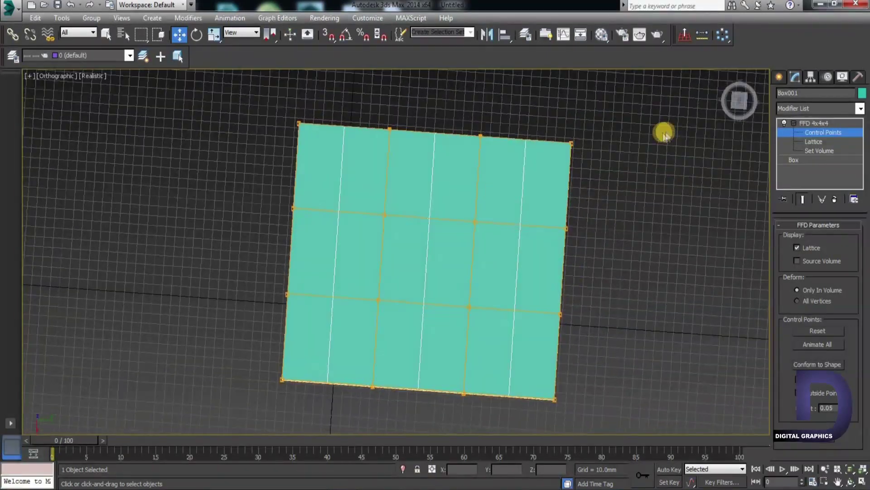
Step: In top view, drag the right-side lattice points to stretch and pinch the box's right corners
{"action": "left_click", "coordinate": [738, 101]}
{"action": "left_click_drag", "start_coordinate": [689, 94], "coordinate": [514, 210]}
{"action": "mouse_move", "coordinate": [576, 145]}
{"action": "left_mouse_down"}
{"action": "mouse_move", "coordinate": [499, 206]}
{"action": "mouse_move", "coordinate": [650, 160]}
{"action": "left_mouse_up"}
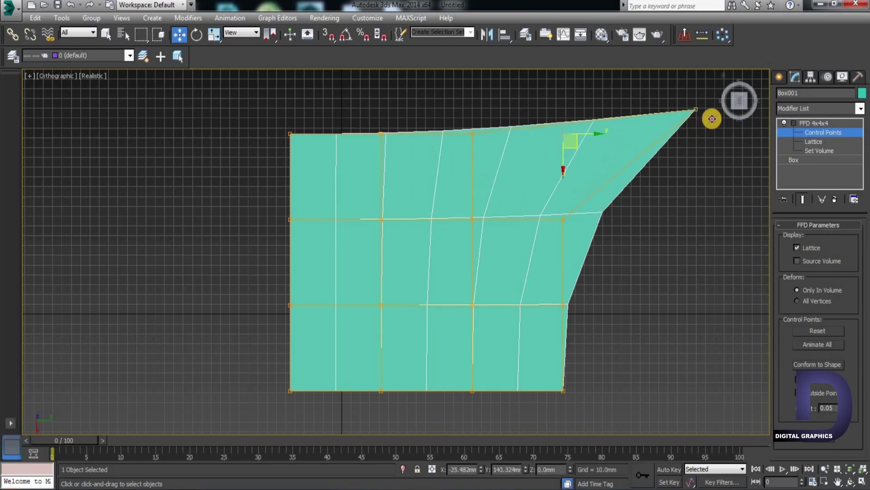
{"action": "left_click_drag", "start_coordinate": [649, 160], "coordinate": [627, 96]}
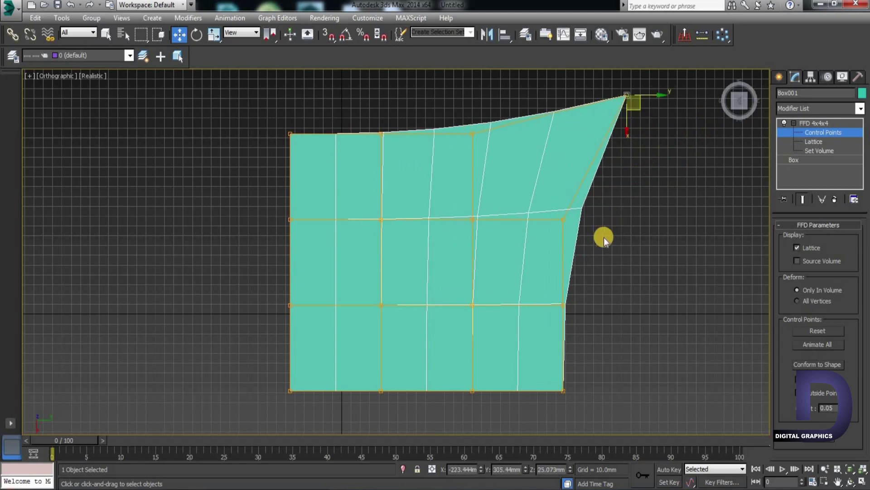
{"action": "left_click", "coordinate": [564, 220]}
{"action": "left_click_drag", "start_coordinate": [581, 236], "coordinate": [561, 243]}
{"action": "left_click", "coordinate": [565, 391]}
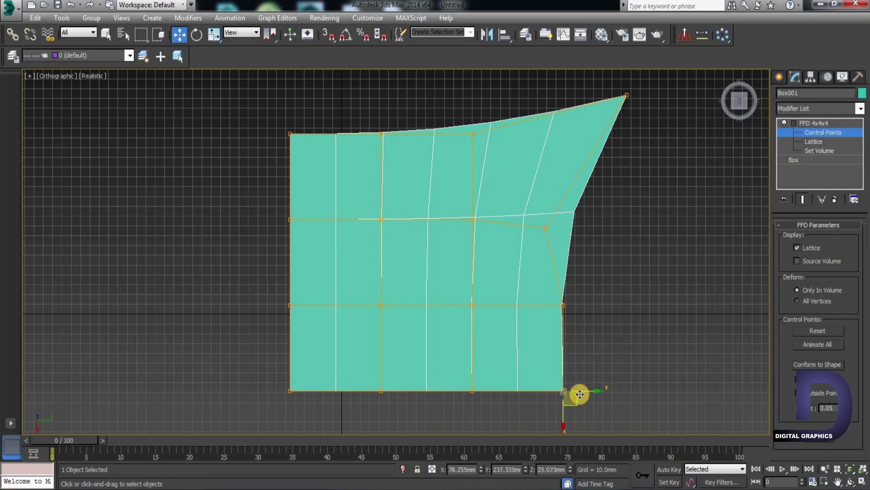
{"action": "left_click_drag", "start_coordinate": [573, 401], "coordinate": [558, 387]}
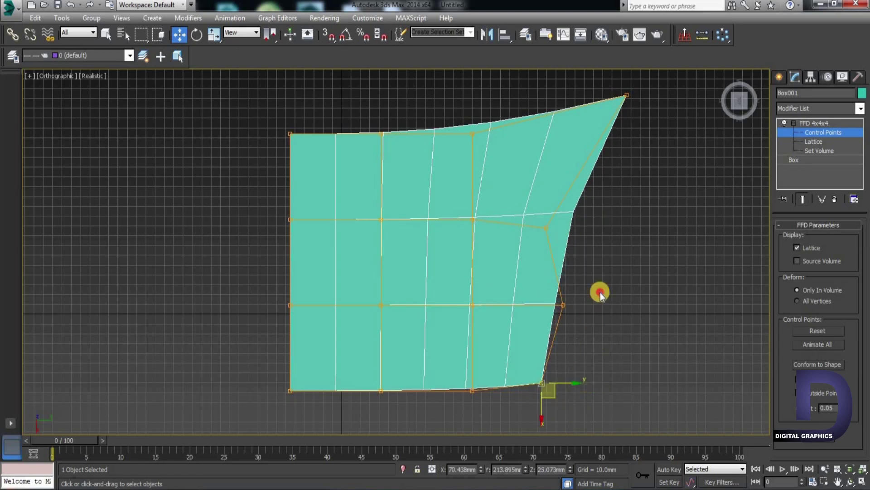
{"action": "mouse_move", "coordinate": [554, 330]}
{"action": "left_mouse_down"}
{"action": "mouse_move", "coordinate": [575, 321]}
{"action": "mouse_move", "coordinate": [535, 300]}
{"action": "left_mouse_up"}
Step: Drag the left and interior lattice points and both lower corners outward into a flared shape
{"action": "left_click", "coordinate": [613, 220]}
{"action": "mouse_move", "coordinate": [254, 100]}
{"action": "left_mouse_down"}
{"action": "mouse_move", "coordinate": [305, 197]}
{"action": "mouse_move", "coordinate": [323, 146]}
{"action": "mouse_move", "coordinate": [222, 102]}
{"action": "left_mouse_up"}
{"action": "mouse_move", "coordinate": [345, 190]}
{"action": "left_mouse_down"}
{"action": "mouse_move", "coordinate": [431, 266]}
{"action": "mouse_move", "coordinate": [388, 312]}
{"action": "left_mouse_up"}
{"action": "left_click_drag", "start_coordinate": [227, 190], "coordinate": [311, 268]}
{"action": "mouse_move", "coordinate": [299, 234]}
{"action": "left_mouse_down"}
{"action": "mouse_move", "coordinate": [192, 274]}
{"action": "mouse_move", "coordinate": [169, 349]}
{"action": "mouse_move", "coordinate": [202, 362]}
{"action": "left_mouse_up"}
{"action": "left_click", "coordinate": [287, 390]}
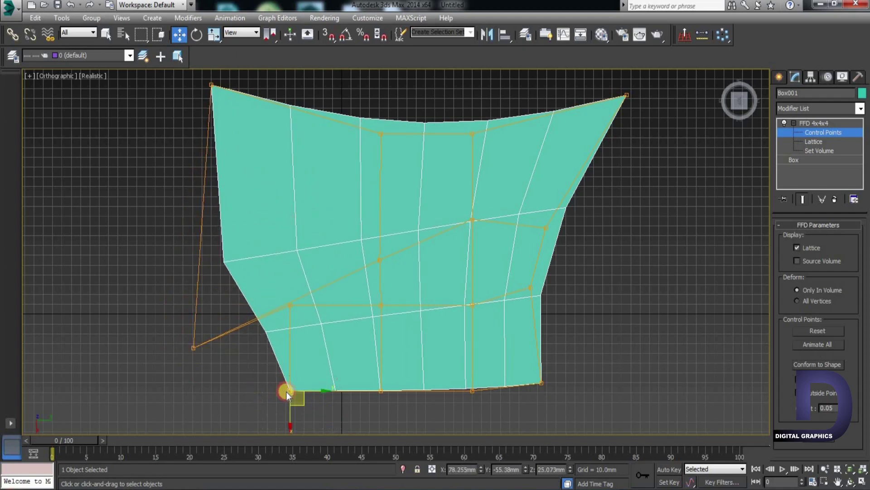
{"action": "mouse_move", "coordinate": [303, 401]}
{"action": "left_mouse_down"}
{"action": "mouse_move", "coordinate": [168, 437]}
{"action": "mouse_move", "coordinate": [145, 412]}
{"action": "mouse_move", "coordinate": [165, 412]}
{"action": "mouse_move", "coordinate": [145, 413]}
{"action": "left_mouse_up"}
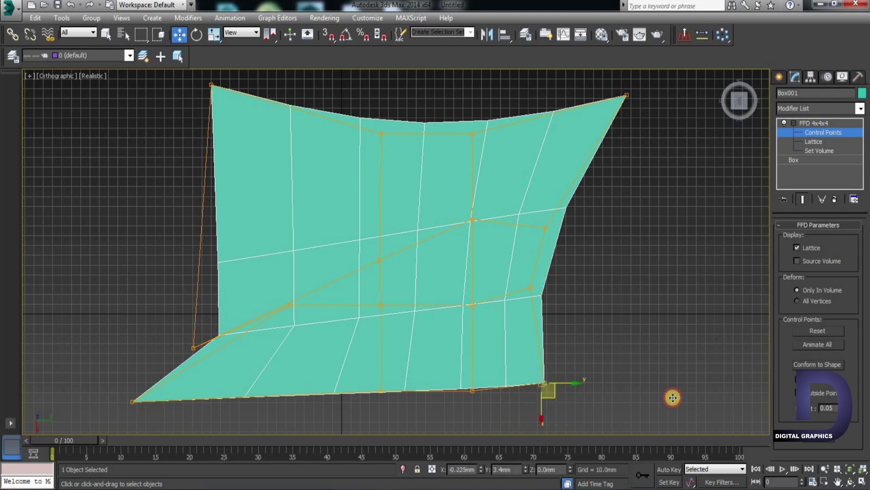
{"action": "left_click_drag", "start_coordinate": [553, 399], "coordinate": [704, 423]}
{"action": "left_click", "coordinate": [643, 215]}
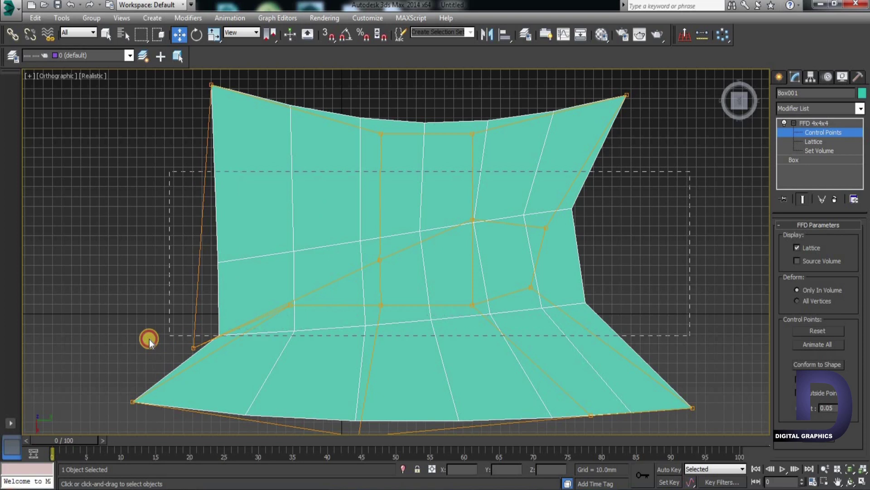
{"action": "left_click_drag", "start_coordinate": [331, 310], "coordinate": [149, 338]}
{"action": "left_click", "coordinate": [814, 123]}
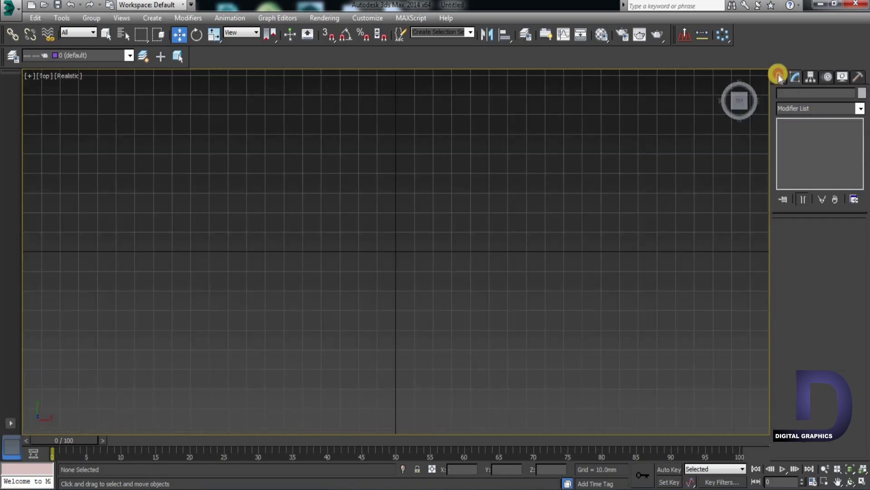
Step: Create a pink plane with 7 length segments and 6 width segments
{"action": "left_click", "coordinate": [780, 77]}
{"action": "left_click", "coordinate": [841, 198]}
{"action": "left_click_drag", "start_coordinate": [178, 134], "coordinate": [644, 414]}
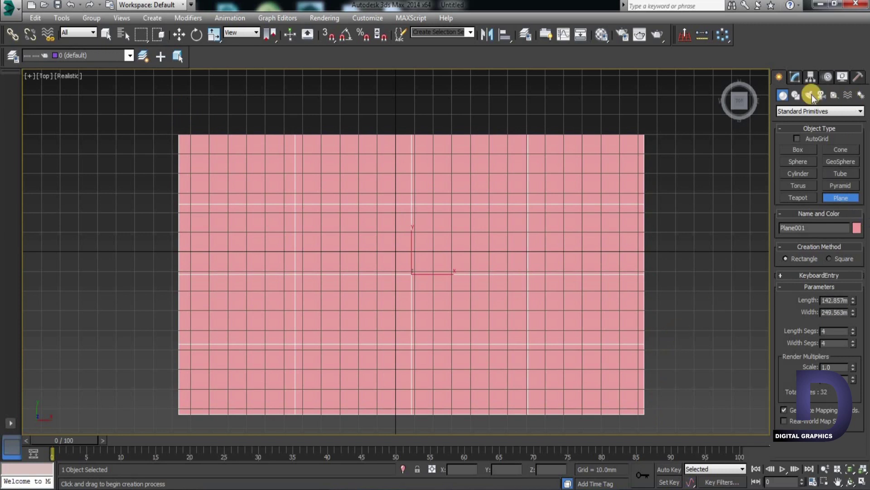
{"action": "left_click", "coordinate": [795, 76]}
{"action": "left_click", "coordinate": [852, 267]}
{"action": "left_click", "coordinate": [852, 267]}
{"action": "left_click", "coordinate": [852, 267]}
{"action": "left_click", "coordinate": [852, 282]}
{"action": "left_click", "coordinate": [852, 282]}
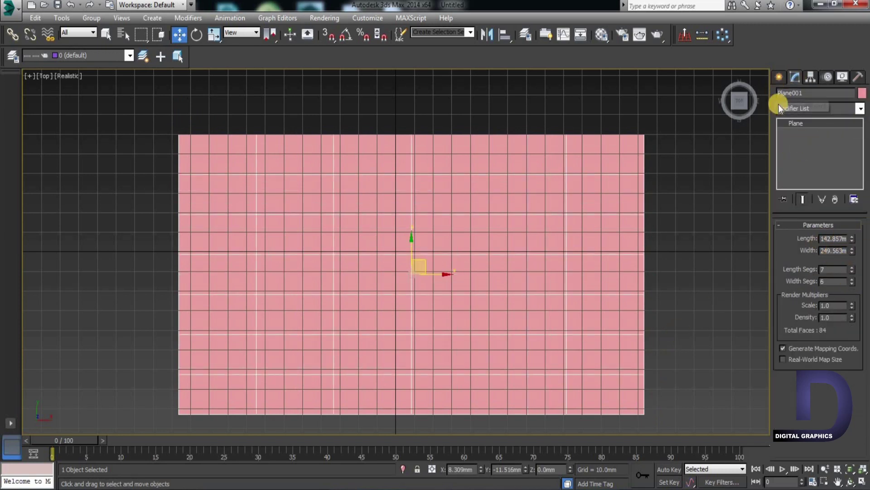
Step: Add a Ripple modifier with Amplitudes 9.248mm and 21.836mm and Wave Length 61.5mm
{"action": "left_click", "coordinate": [859, 108]}
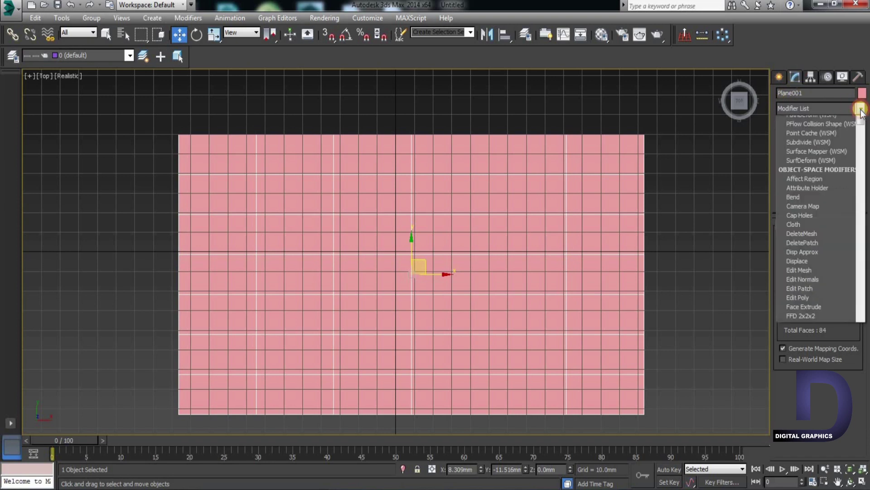
{"action": "key", "text": "r"}
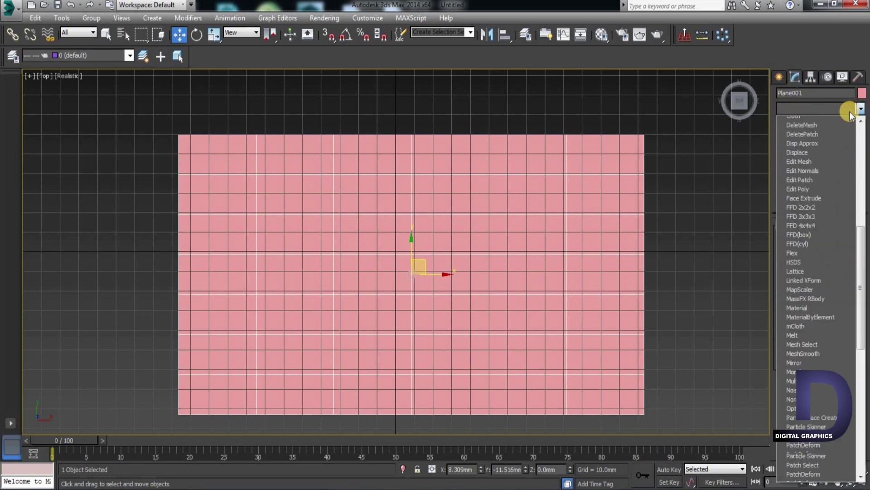
{"action": "left_click", "coordinate": [799, 130]}
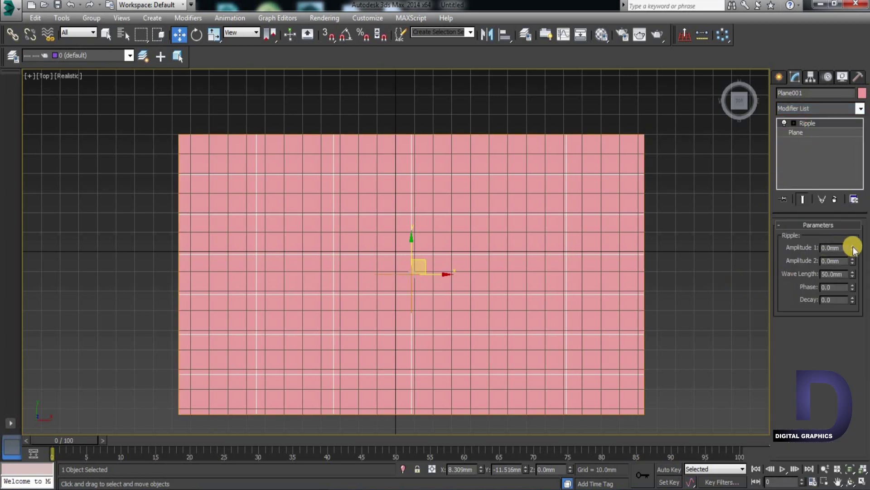
{"action": "left_click_drag", "start_coordinate": [855, 234], "coordinate": [838, 158]}
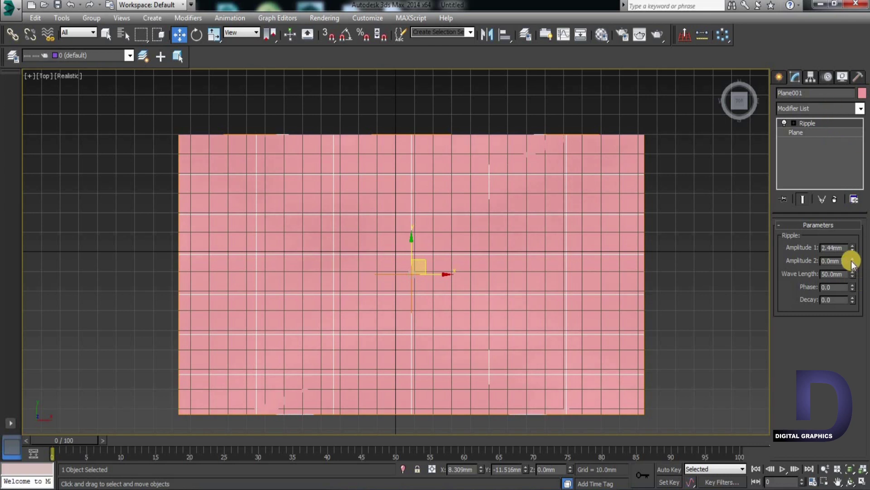
{"action": "left_click_drag", "start_coordinate": [847, 220], "coordinate": [836, 156]}
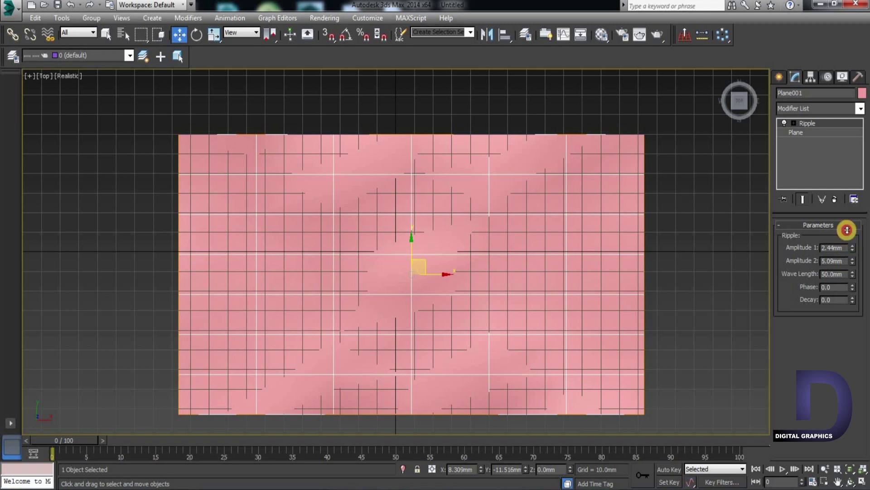
{"action": "left_click_drag", "start_coordinate": [848, 229], "coordinate": [811, 79]}
{"action": "left_click_drag", "start_coordinate": [853, 248], "coordinate": [802, 87]}
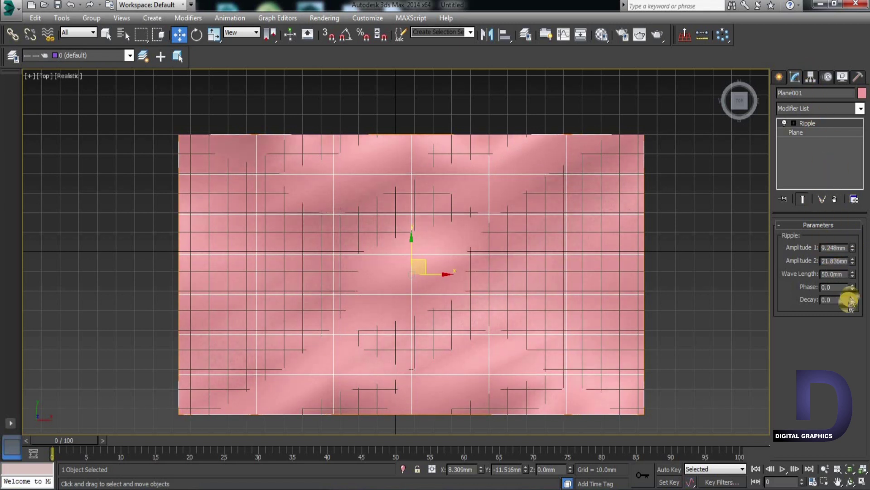
{"action": "mouse_move", "coordinate": [853, 274]}
{"action": "left_mouse_down"}
{"action": "mouse_move", "coordinate": [823, 248]}
{"action": "mouse_move", "coordinate": [824, 259]}
{"action": "left_mouse_up"}
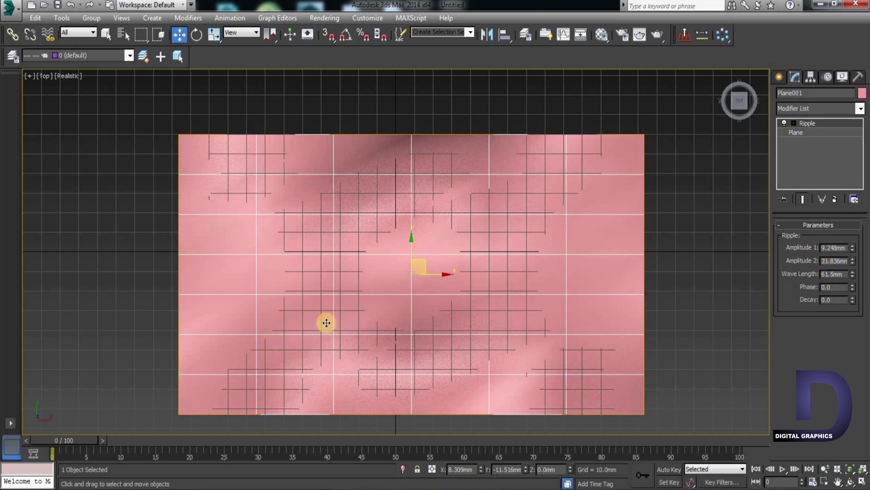
{"action": "mouse_move", "coordinate": [220, 373]}
{"action": "middle_mouse_down", "text": "alt"}
{"action": "mouse_move", "coordinate": [266, 345]}
{"action": "mouse_move", "coordinate": [307, 294]}
{"action": "mouse_move", "coordinate": [281, 294]}
{"action": "mouse_move", "coordinate": [276, 315]}
{"action": "mouse_move", "coordinate": [285, 310]}
{"action": "middle_mouse_up", "text": "alt"}
{"action": "mouse_move", "coordinate": [292, 347]}
{"action": "middle_mouse_down", "text": "alt"}
{"action": "mouse_move", "coordinate": [321, 295]}
{"action": "mouse_move", "coordinate": [317, 312]}
{"action": "middle_mouse_up", "text": "alt"}
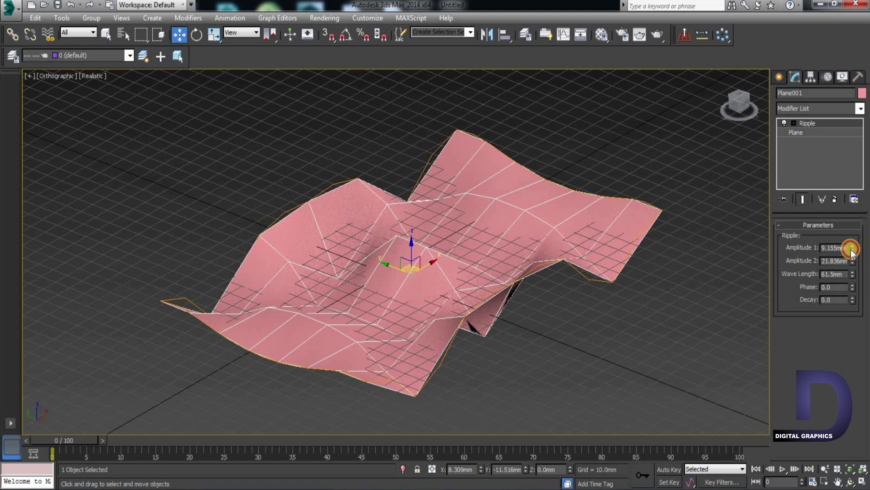
Step: Soften the plane's ripple to Amplitude 1 -6.936mm, Amplitude 2 5.241mm and Phase 4.3
{"action": "mouse_move", "coordinate": [851, 255]}
{"action": "left_mouse_down"}
{"action": "mouse_move", "coordinate": [855, 354]}
{"action": "mouse_move", "coordinate": [849, 285]}
{"action": "mouse_move", "coordinate": [851, 304]}
{"action": "left_mouse_up"}
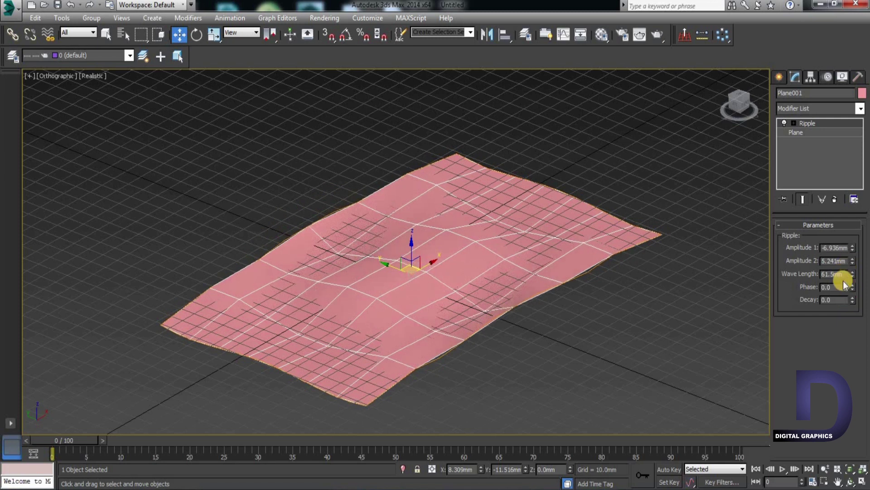
{"action": "left_click_drag", "start_coordinate": [852, 283], "coordinate": [851, 260]}
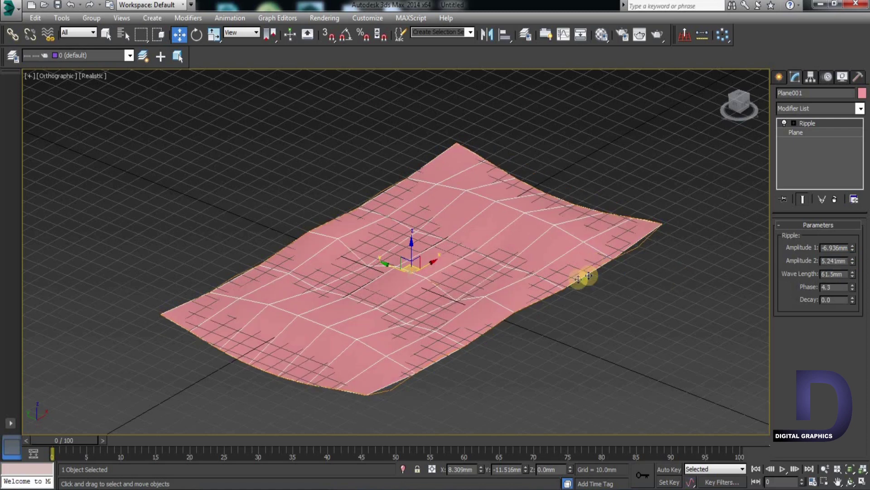
{"action": "middle_click_drag", "start_coordinate": [563, 285], "coordinate": [587, 179], "text": "alt"}
{"action": "left_click", "coordinate": [613, 164]}
{"action": "middle_click_drag", "start_coordinate": [552, 241], "coordinate": [529, 282], "text": "alt"}
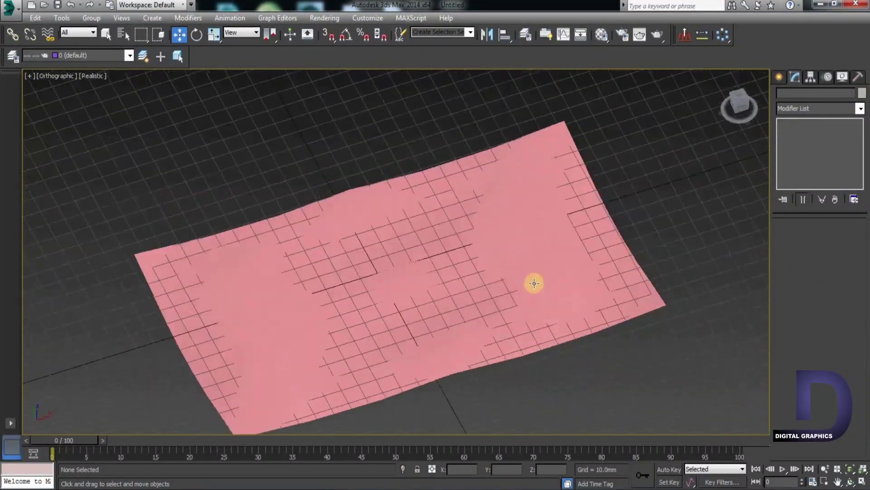
{"action": "left_click", "coordinate": [510, 259]}
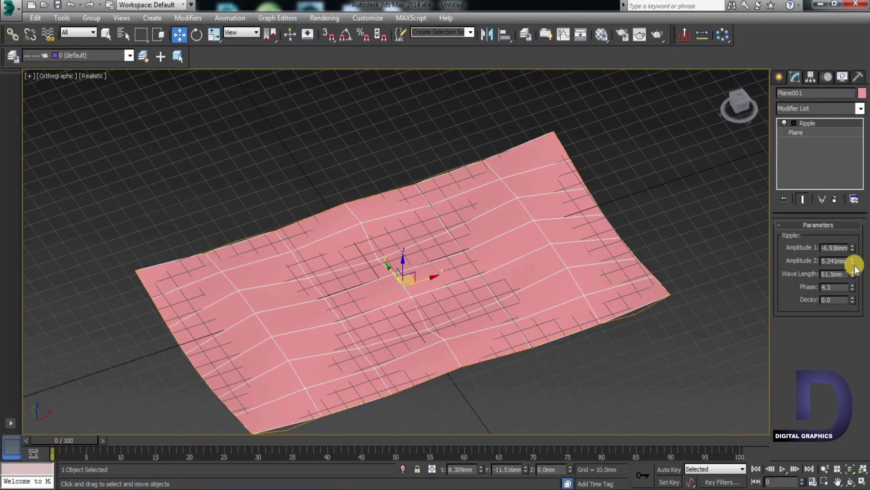
Step: Move the Ripple gizmo along X to reposition the waves on the plane
{"action": "left_click", "coordinate": [793, 123]}
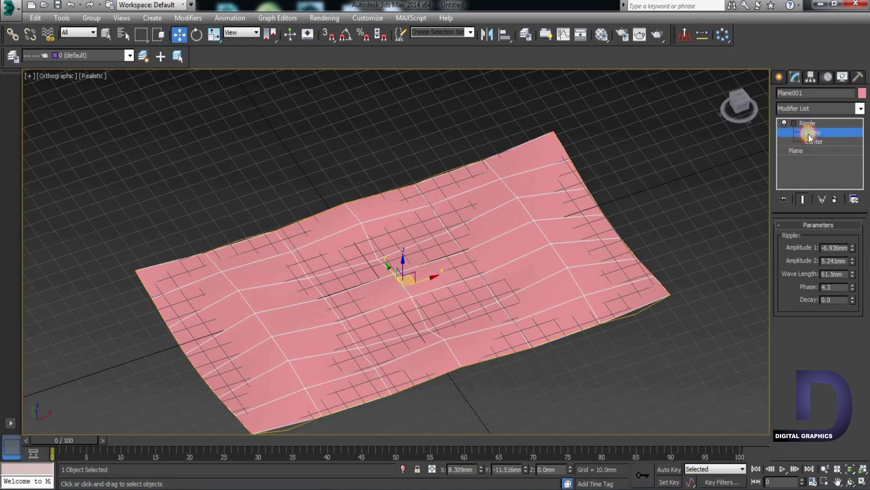
{"action": "left_click", "coordinate": [812, 142]}
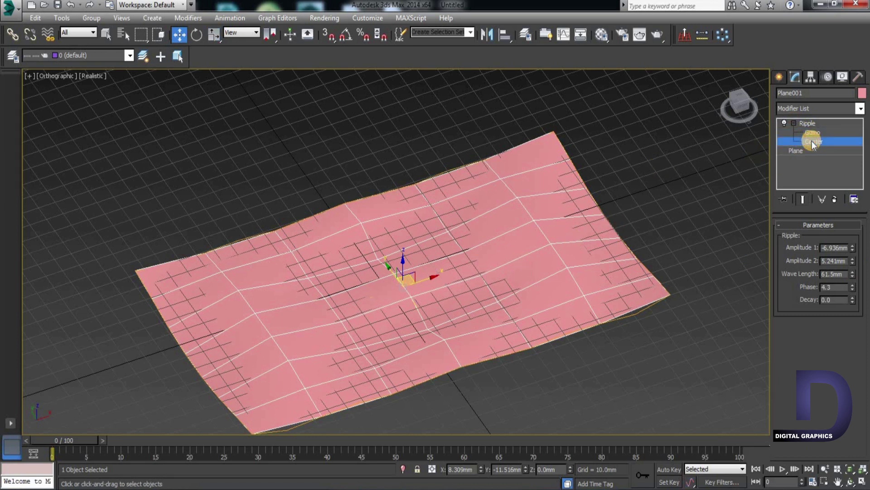
{"action": "left_click", "coordinate": [812, 132]}
{"action": "mouse_move", "coordinate": [426, 276]}
{"action": "left_mouse_down"}
{"action": "mouse_move", "coordinate": [526, 244]}
{"action": "mouse_move", "coordinate": [530, 254]}
{"action": "left_mouse_up"}
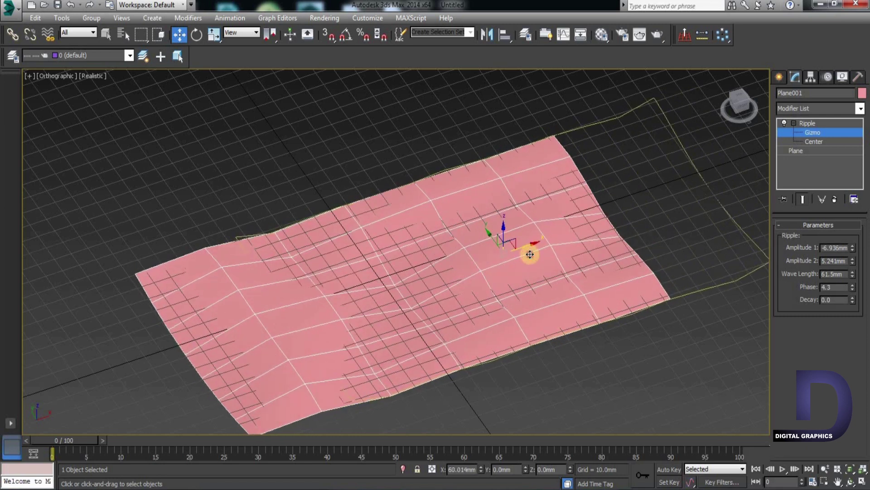
{"action": "key", "text": "t"}
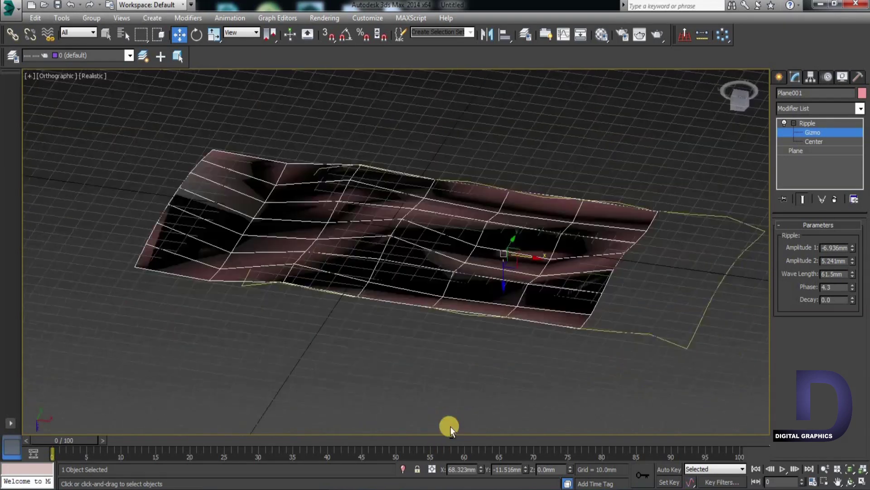
{"action": "left_click_drag", "start_coordinate": [531, 252], "coordinate": [555, 253]}
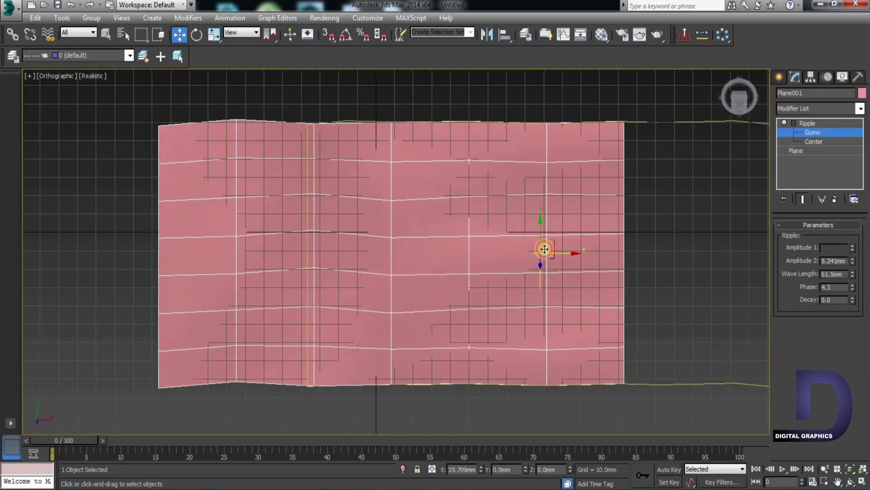
{"action": "mouse_move", "coordinate": [379, 353]}
{"action": "middle_mouse_down", "text": "alt"}
{"action": "mouse_move", "coordinate": [524, 355]}
{"action": "mouse_move", "coordinate": [486, 466]}
{"action": "middle_mouse_up", "text": "alt"}
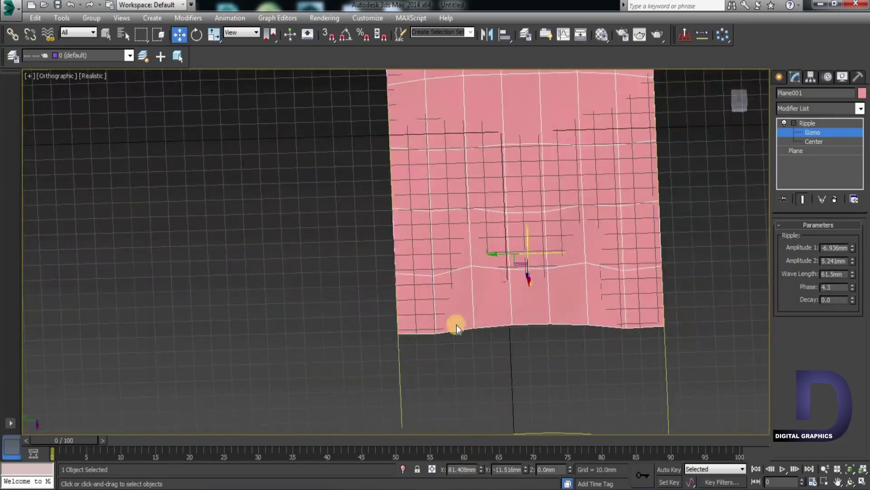
{"action": "mouse_move", "coordinate": [456, 328]}
{"action": "middle_mouse_down", "text": "alt"}
{"action": "mouse_move", "coordinate": [537, 317]}
{"action": "mouse_move", "coordinate": [587, 346]}
{"action": "mouse_move", "coordinate": [688, 375]}
{"action": "mouse_move", "coordinate": [601, 365]}
{"action": "mouse_move", "coordinate": [638, 311]}
{"action": "middle_mouse_up", "text": "alt"}
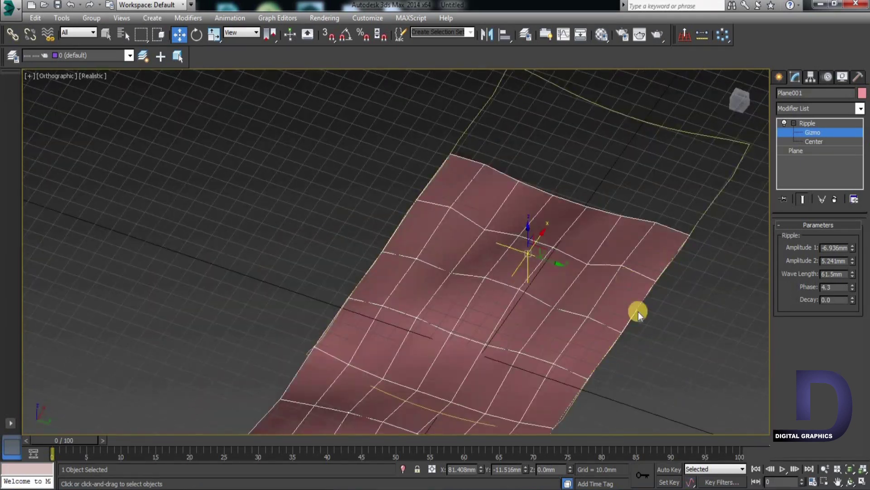
Step: Leave gizmo editing, look around the rippled plane, and box-select it
{"action": "left_click", "coordinate": [804, 128]}
{"action": "mouse_move", "coordinate": [491, 184]}
{"action": "middle_mouse_down", "text": "alt"}
{"action": "mouse_move", "coordinate": [550, 229]}
{"action": "mouse_move", "coordinate": [500, 287]}
{"action": "middle_mouse_up", "text": "alt"}
{"action": "middle_click_drag", "start_coordinate": [597, 279], "coordinate": [861, 102], "text": "alt"}
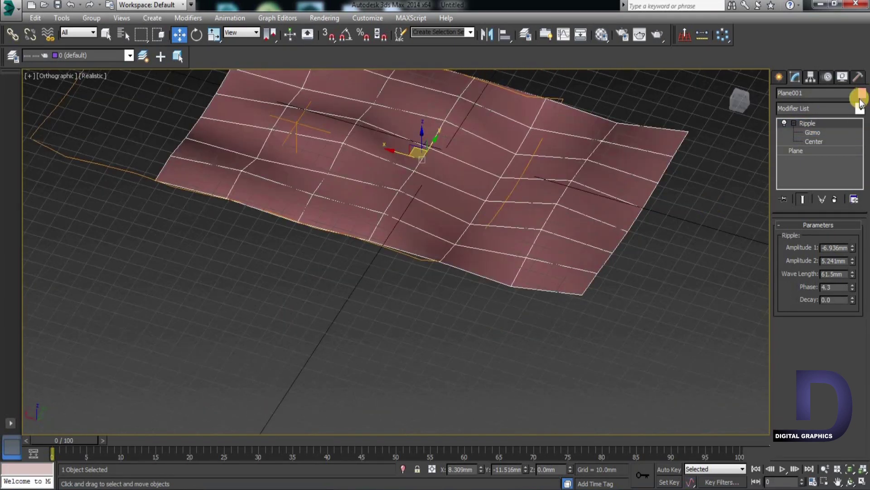
{"action": "left_click", "coordinate": [797, 150]}
{"action": "mouse_move", "coordinate": [521, 237]}
{"action": "middle_mouse_down", "text": "alt"}
{"action": "mouse_move", "coordinate": [638, 214]}
{"action": "mouse_move", "coordinate": [521, 288]}
{"action": "mouse_move", "coordinate": [526, 262]}
{"action": "middle_mouse_up", "text": "alt"}
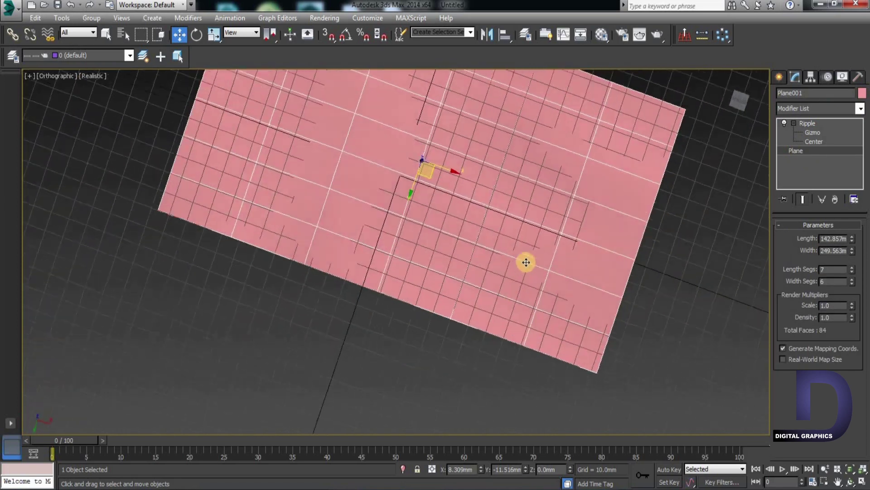
{"action": "middle_click_drag", "start_coordinate": [470, 301], "coordinate": [502, 243], "text": "alt"}
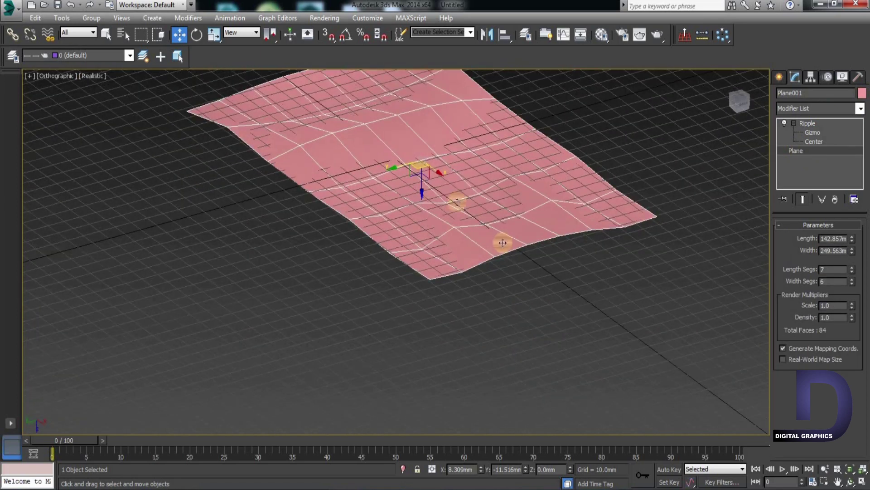
{"action": "mouse_move", "coordinate": [428, 155]}
{"action": "middle_mouse_down"}
{"action": "mouse_move", "coordinate": [389, 364]}
{"action": "mouse_move", "coordinate": [379, 311]}
{"action": "mouse_move", "coordinate": [340, 283]}
{"action": "middle_mouse_up"}
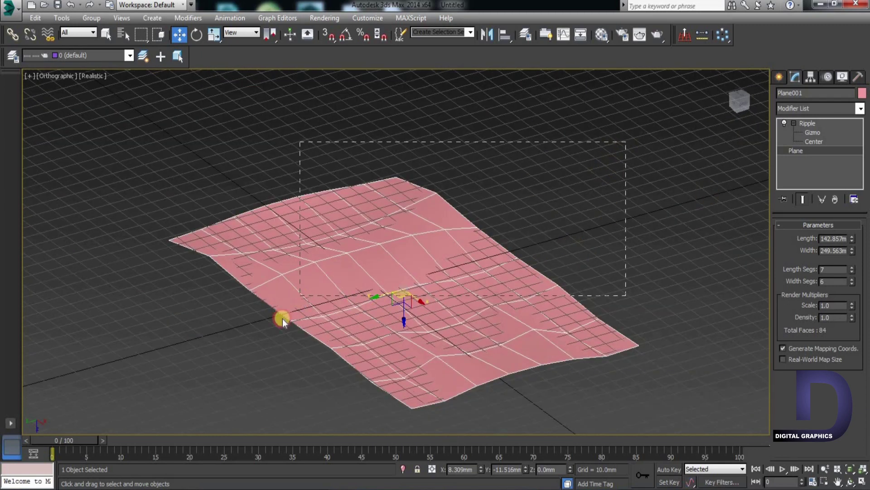
{"action": "left_click_drag", "start_coordinate": [626, 142], "coordinate": [137, 425]}
Step: Delete the pink plane and draw a new 69.679 × 112.245 × 29.155mm box in Top view
{"action": "key", "text": "Delete"}
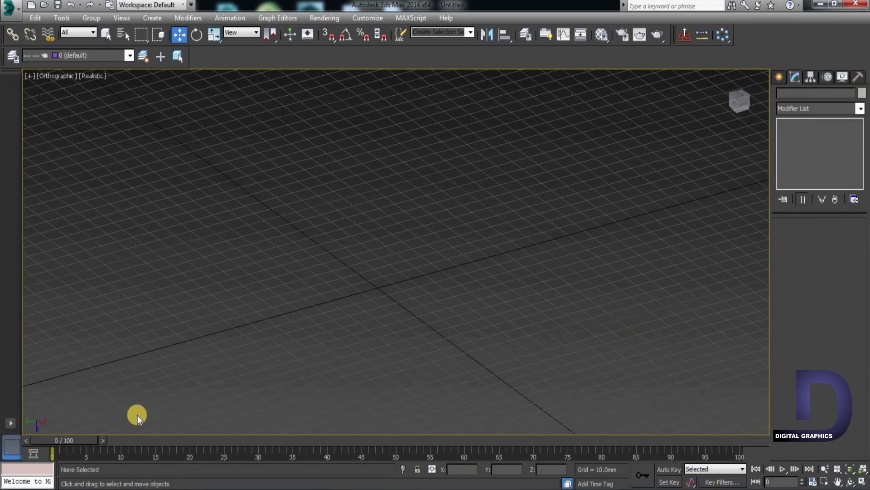
{"action": "left_click", "coordinate": [780, 77]}
{"action": "left_click", "coordinate": [806, 152]}
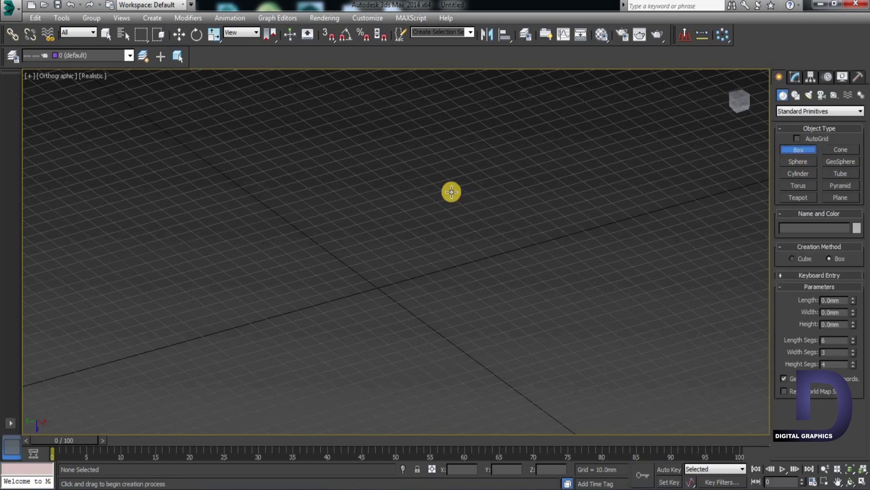
{"action": "key", "text": "t"}
{"action": "left_click_drag", "start_coordinate": [289, 205], "coordinate": [499, 341]}
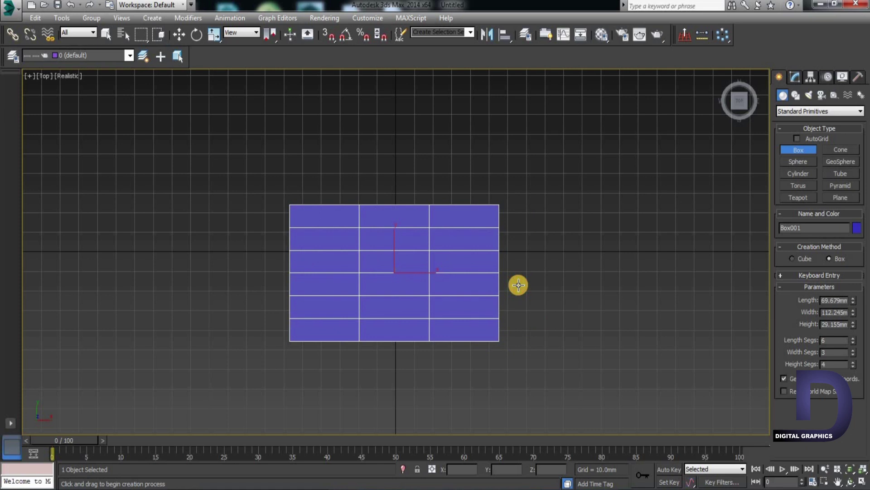
Step: Show the box's Modifier List and jump down toward Melt
{"action": "mouse_move", "coordinate": [334, 398]}
{"action": "middle_mouse_down", "text": "alt"}
{"action": "mouse_move", "coordinate": [364, 353]}
{"action": "mouse_move", "coordinate": [346, 338]}
{"action": "mouse_move", "coordinate": [359, 317]}
{"action": "middle_mouse_up", "text": "alt"}
{"action": "left_click", "coordinate": [795, 76]}
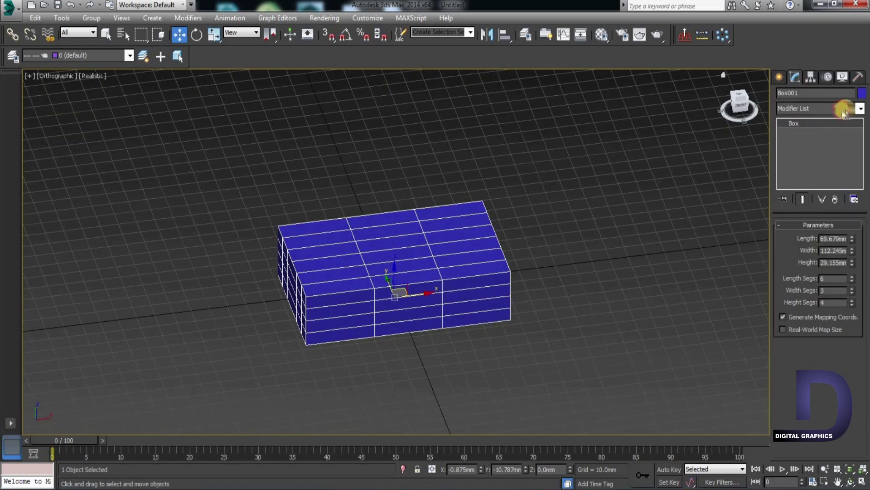
{"action": "left_click", "coordinate": [861, 107]}
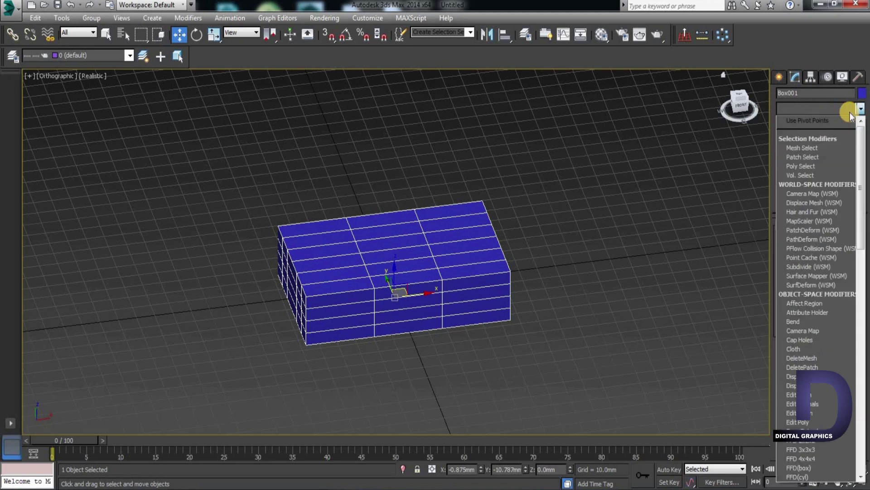
{"action": "key", "text": "m"}
{"action": "key", "text": "m"}
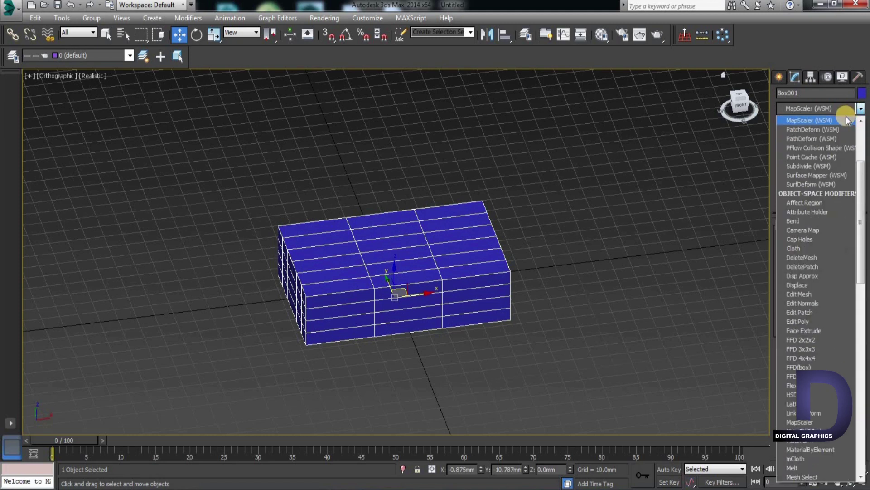
{"action": "key", "text": "m"}
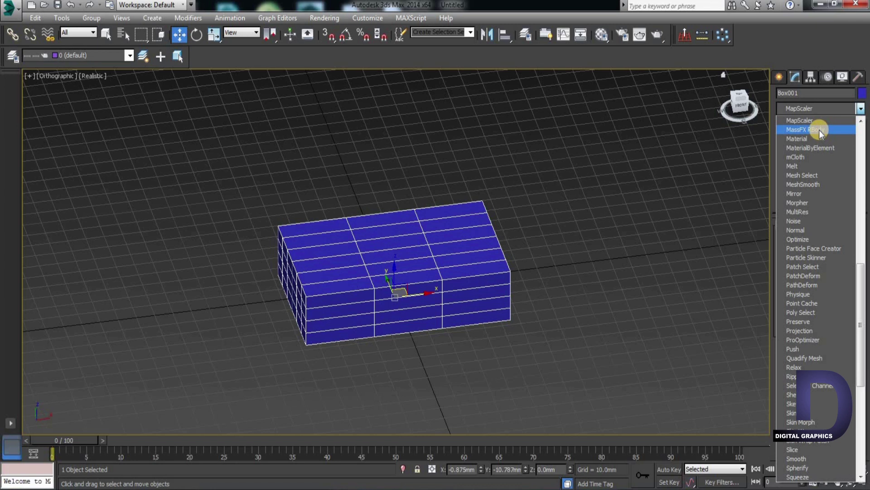
Step: Add a Melt modifier to the box with Amount 20 and 80.2% spread
{"action": "left_click", "coordinate": [791, 166]}
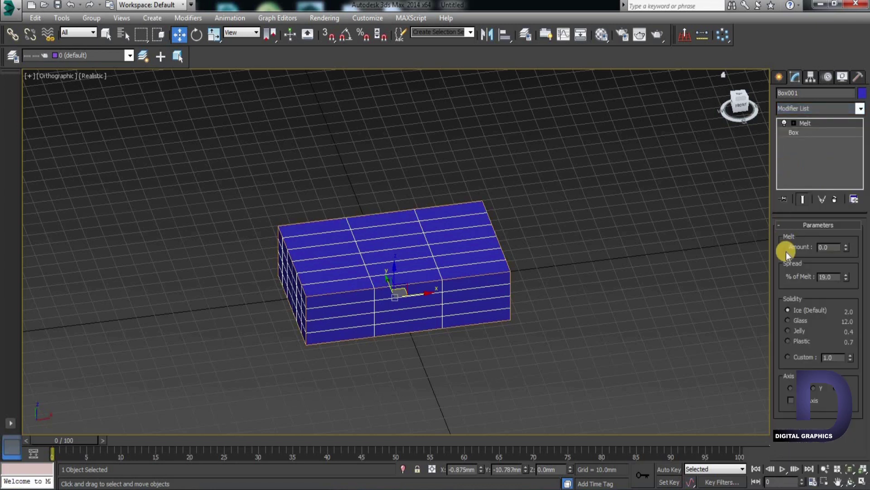
{"action": "double_click", "coordinate": [829, 246]}
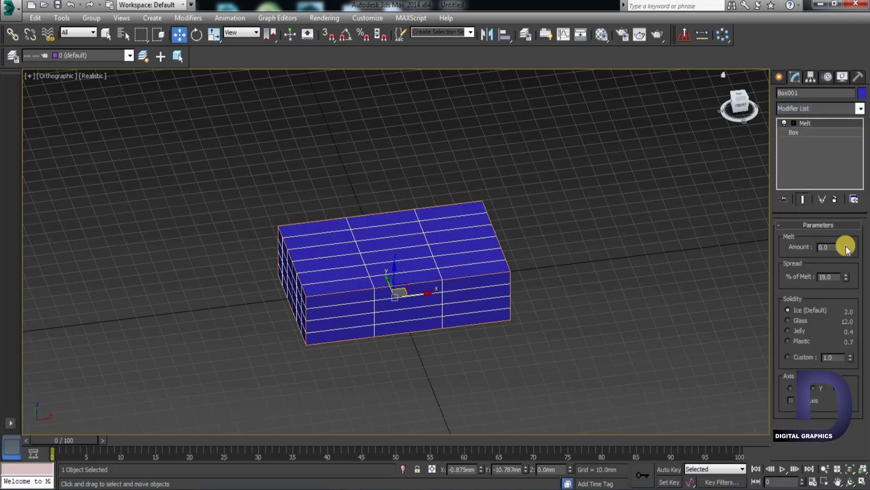
{"action": "left_click_drag", "start_coordinate": [846, 248], "coordinate": [843, 189]}
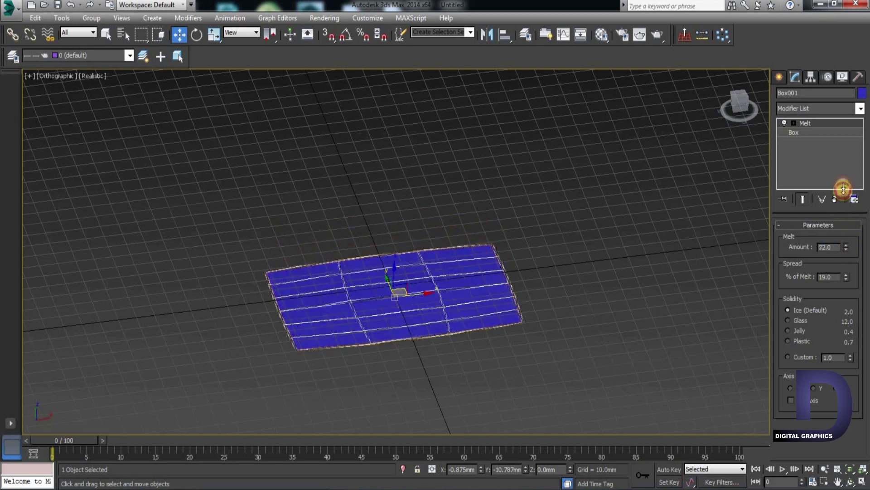
{"action": "left_click_drag", "start_coordinate": [843, 188], "coordinate": [843, 263]}
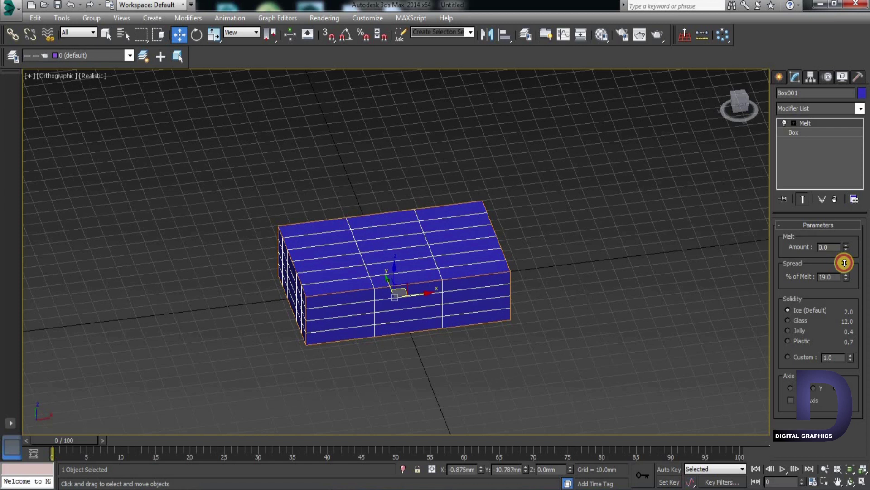
{"action": "left_click_drag", "start_coordinate": [846, 249], "coordinate": [846, 232]}
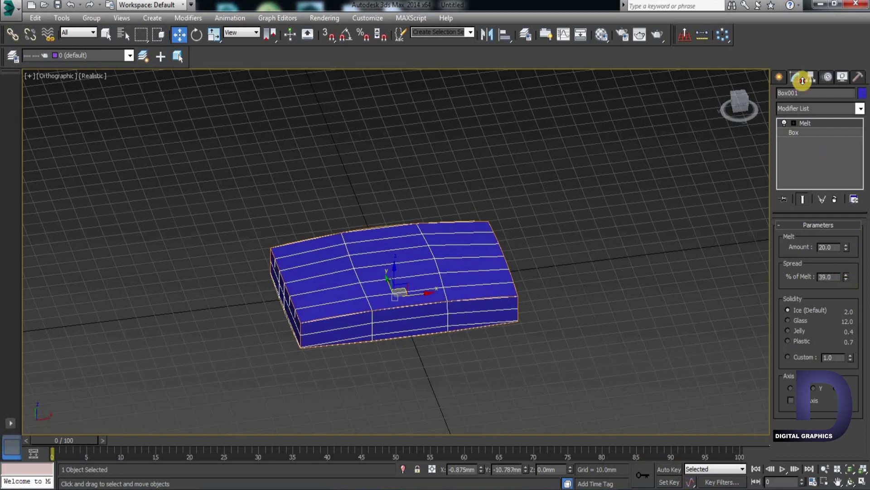
{"action": "left_click_drag", "start_coordinate": [846, 266], "coordinate": [796, 472]}
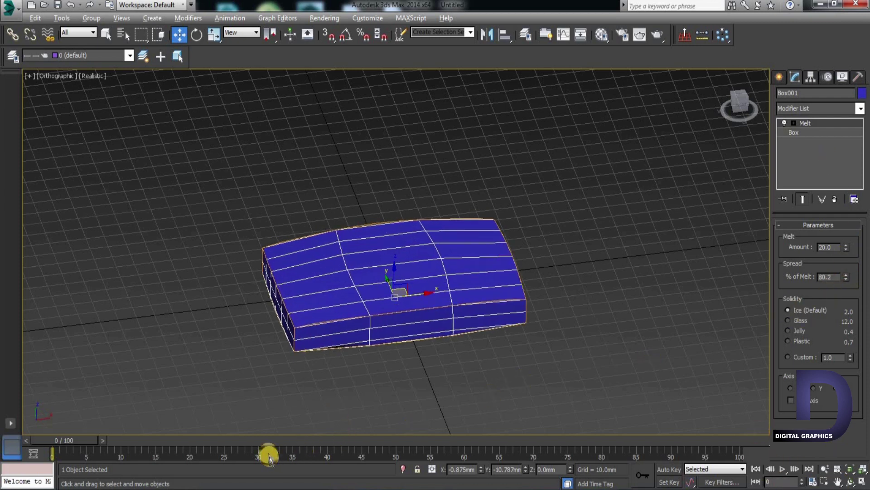
{"action": "mouse_move", "coordinate": [278, 359]}
{"action": "middle_mouse_down", "text": "alt"}
{"action": "mouse_move", "coordinate": [340, 324]}
{"action": "mouse_move", "coordinate": [311, 350]}
{"action": "mouse_move", "coordinate": [305, 336]}
{"action": "middle_mouse_up", "text": "alt"}
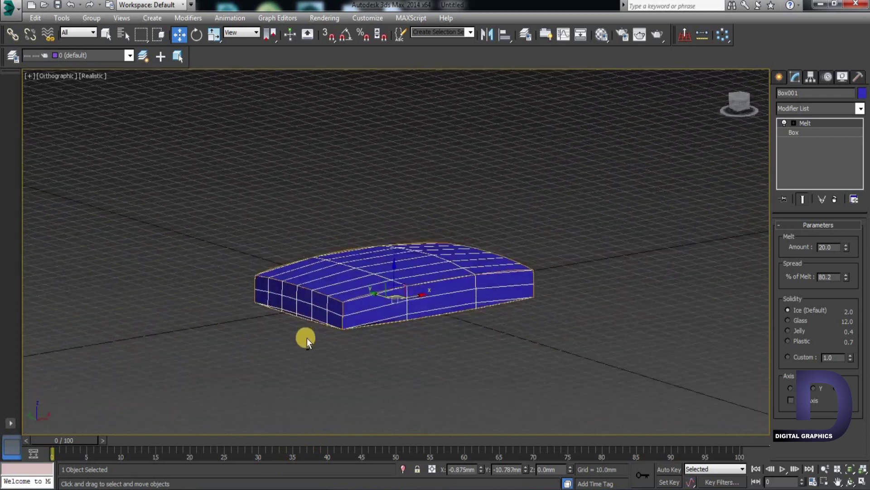
Step: Try Glass and Jelly solidity, then settle on Plastic for the melt
{"action": "left_click", "coordinate": [791, 322]}
{"action": "left_click", "coordinate": [788, 328]}
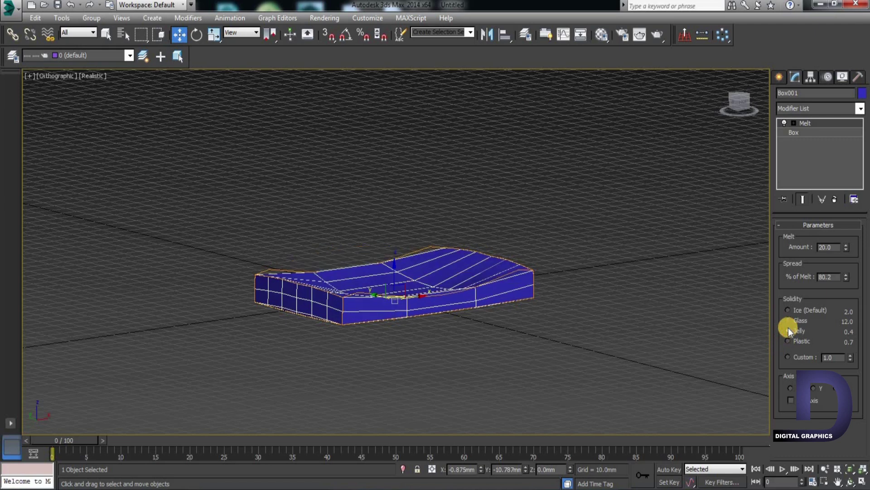
{"action": "mouse_move", "coordinate": [501, 291]}
{"action": "middle_mouse_down", "text": "alt"}
{"action": "mouse_move", "coordinate": [511, 288]}
{"action": "mouse_move", "coordinate": [501, 299]}
{"action": "middle_mouse_up", "text": "alt"}
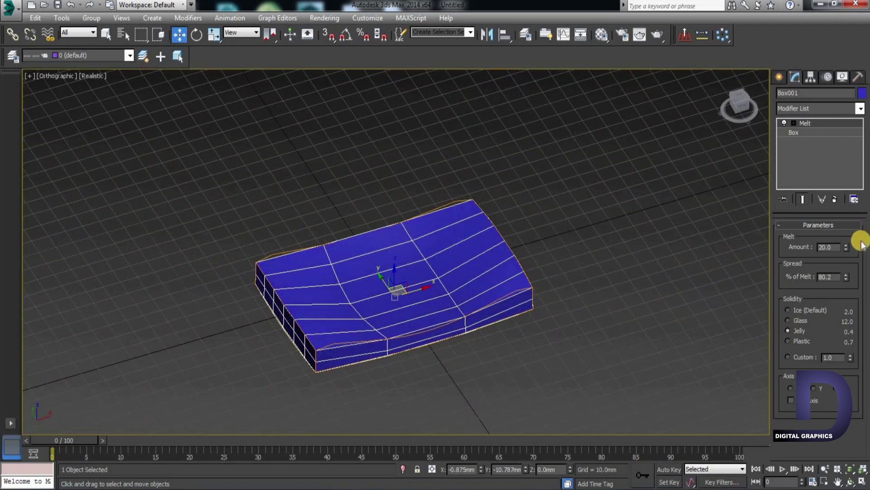
{"action": "left_click", "coordinate": [787, 340]}
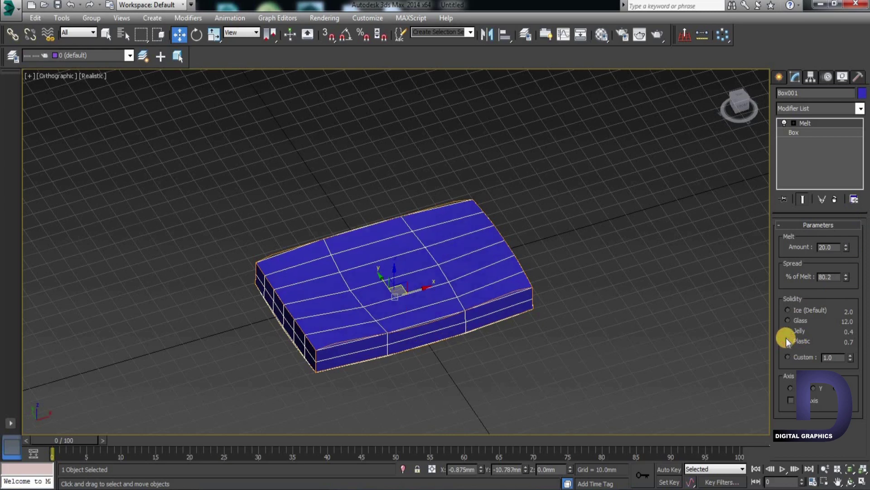
{"action": "mouse_move", "coordinate": [521, 268]}
{"action": "middle_mouse_down", "text": "alt"}
{"action": "mouse_move", "coordinate": [526, 243]}
{"action": "mouse_move", "coordinate": [515, 258]}
{"action": "mouse_move", "coordinate": [689, 231]}
{"action": "middle_mouse_up", "text": "alt"}
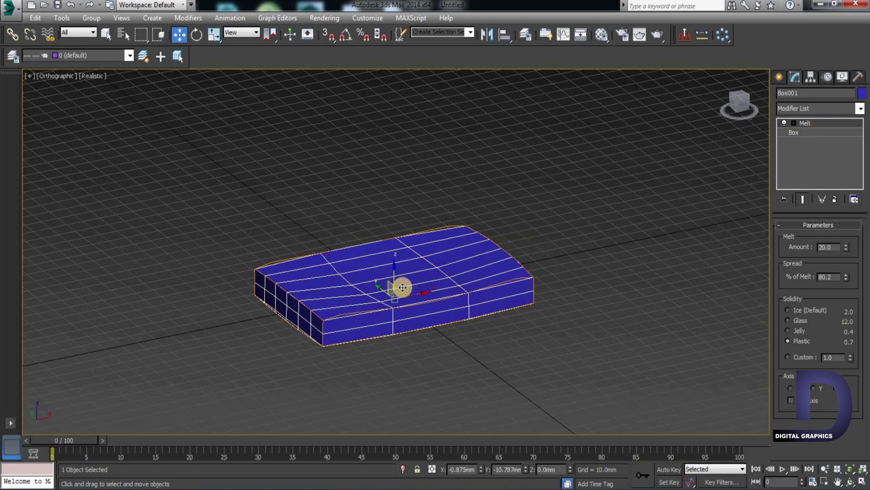
{"action": "left_click", "coordinate": [651, 188]}
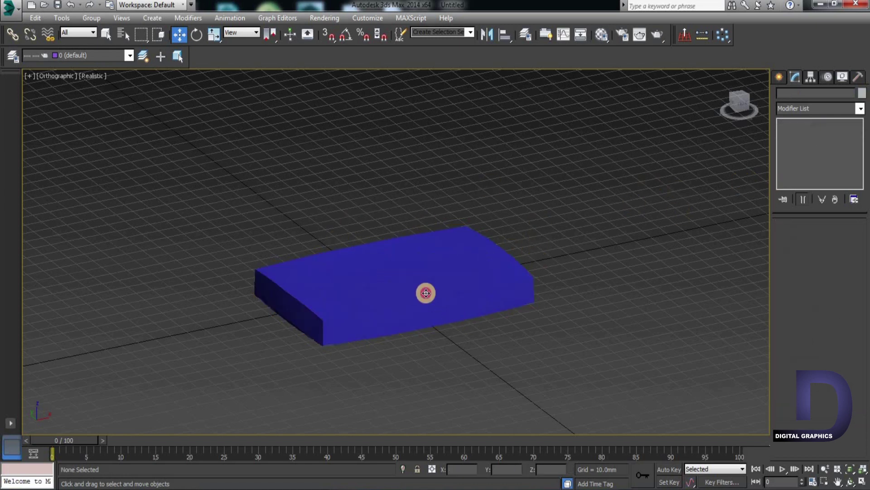
Step: Change the melted box's object colour to grey
{"action": "left_click", "coordinate": [424, 291]}
{"action": "key", "text": "z"}
{"action": "left_click", "coordinate": [863, 93]}
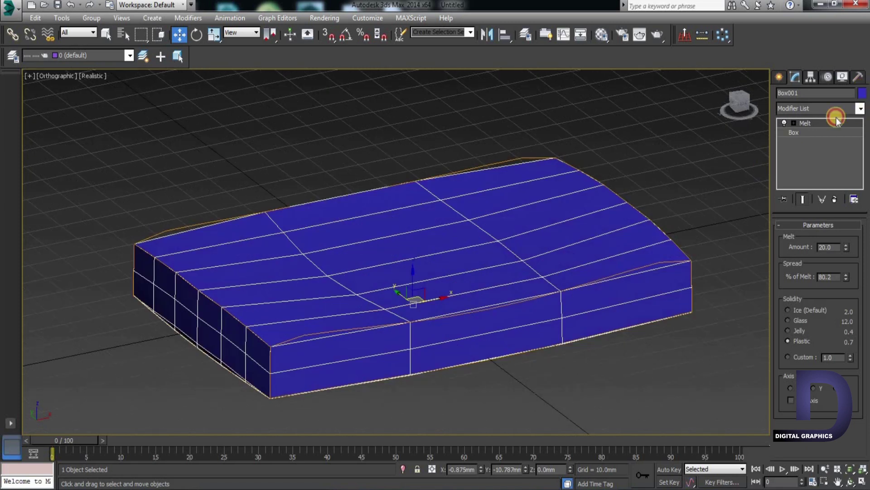
{"action": "left_click", "coordinate": [449, 274]}
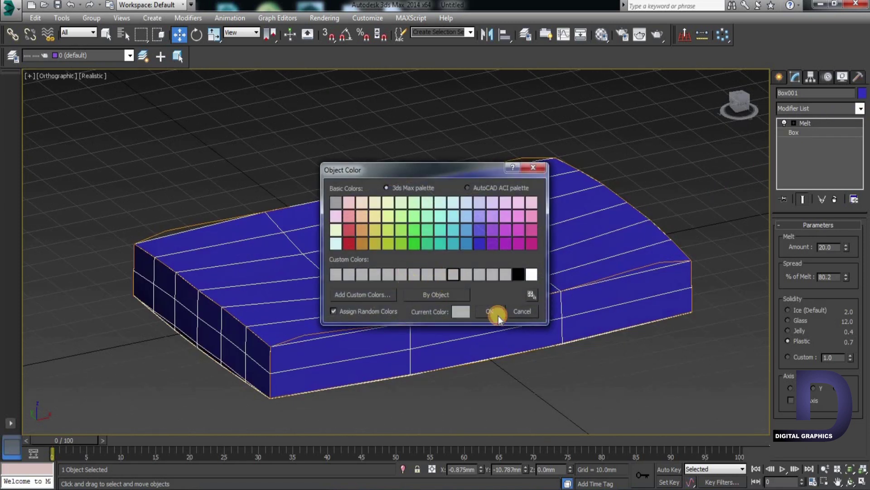
{"action": "left_click", "coordinate": [490, 311]}
{"action": "left_click", "coordinate": [633, 158]}
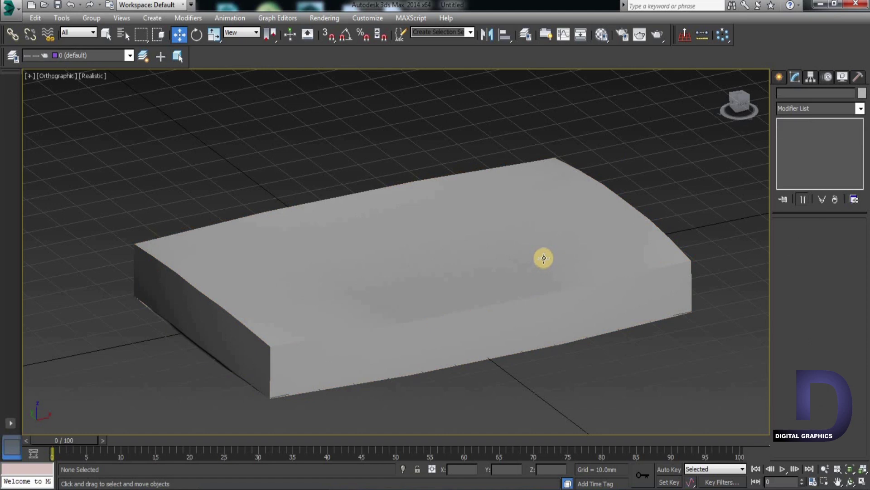
Step: Set the Melt to Ice solidity, Amount 22 and 40.6% spread
{"action": "left_click", "coordinate": [546, 256]}
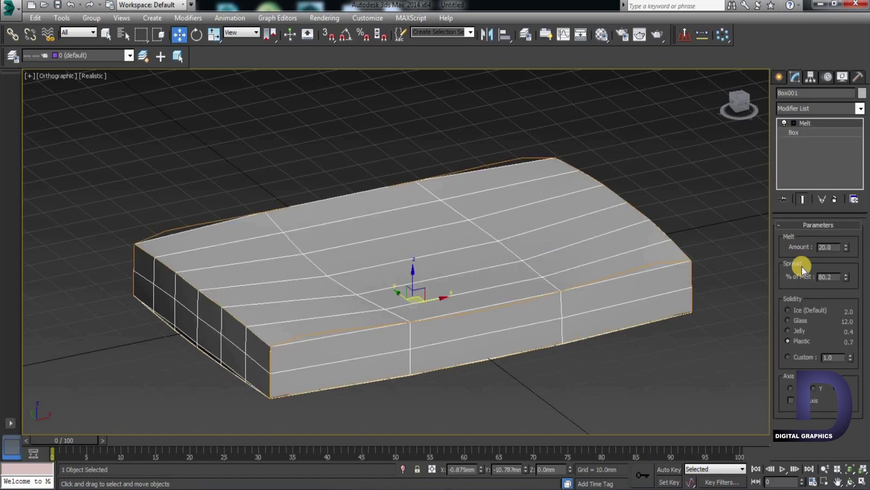
{"action": "left_click", "coordinate": [788, 309]}
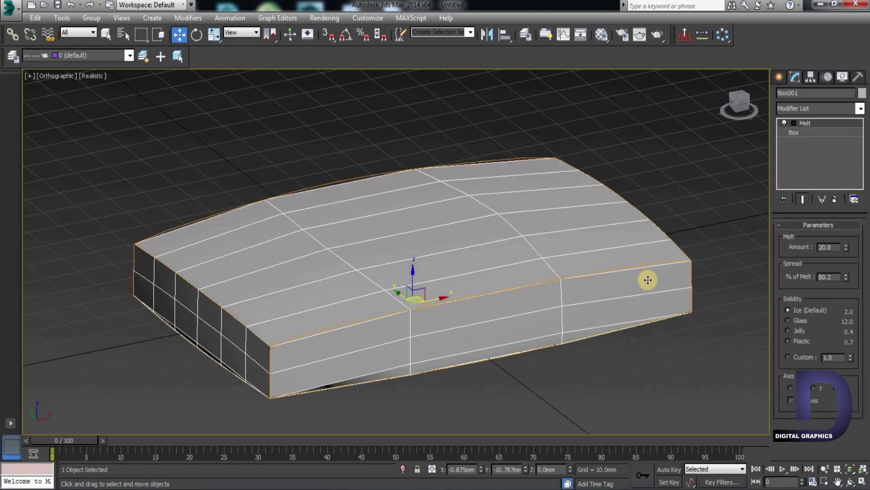
{"action": "mouse_move", "coordinate": [847, 276]}
{"action": "left_mouse_down"}
{"action": "mouse_move", "coordinate": [834, 123]}
{"action": "mouse_move", "coordinate": [834, 207]}
{"action": "left_mouse_up"}
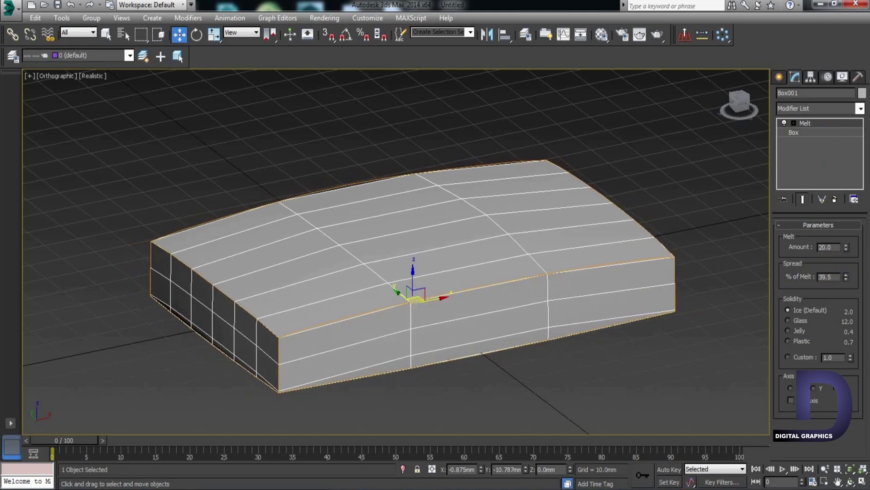
{"action": "left_click_drag", "start_coordinate": [830, 86], "coordinate": [825, 281]}
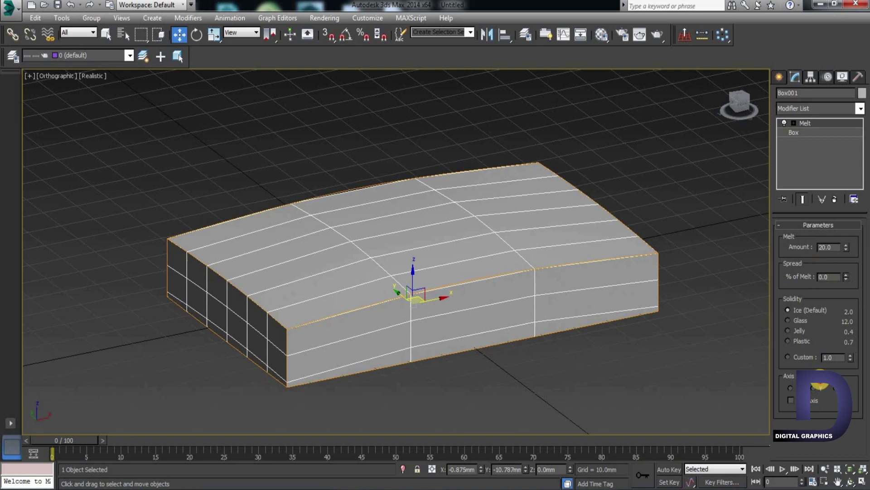
{"action": "mouse_move", "coordinate": [861, 155]}
{"action": "left_mouse_down"}
{"action": "mouse_move", "coordinate": [855, 252]}
{"action": "mouse_move", "coordinate": [835, 211]}
{"action": "mouse_move", "coordinate": [836, 163]}
{"action": "mouse_move", "coordinate": [825, 243]}
{"action": "left_mouse_up"}
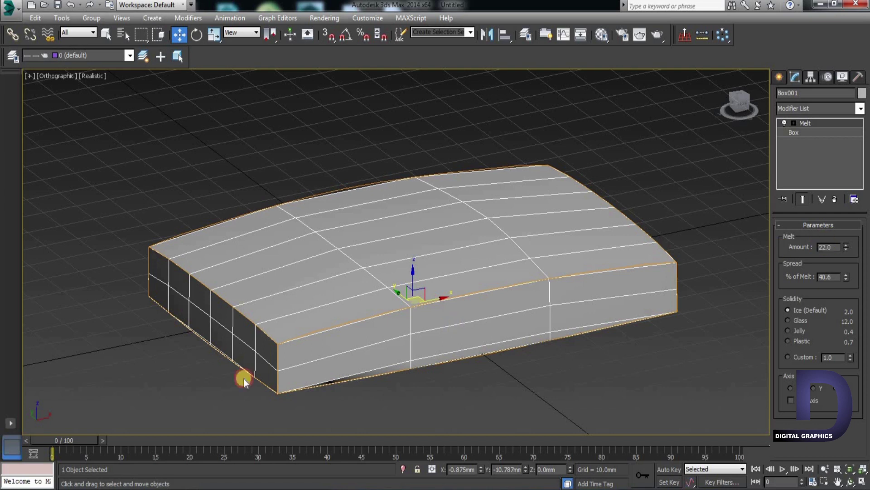
Step: With Auto Key on, key the Melt Amount to 34.0 at frame 30
{"action": "left_click", "coordinate": [668, 470]}
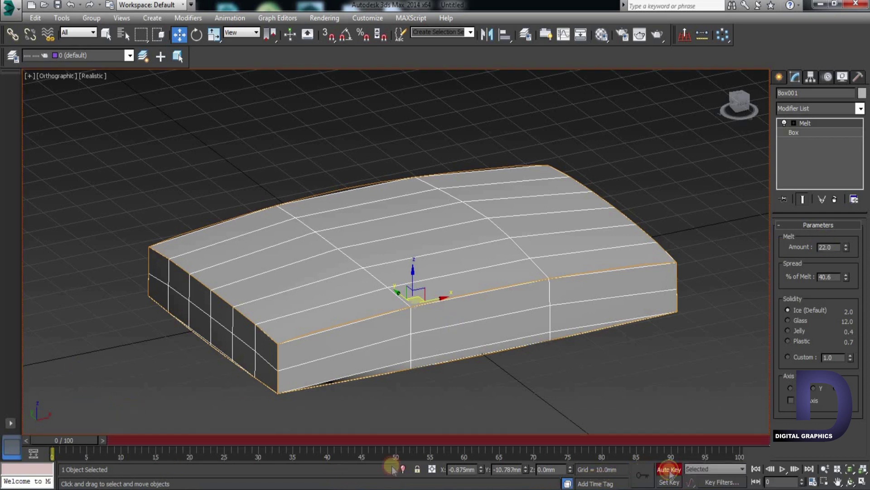
{"action": "left_click", "coordinate": [223, 458]}
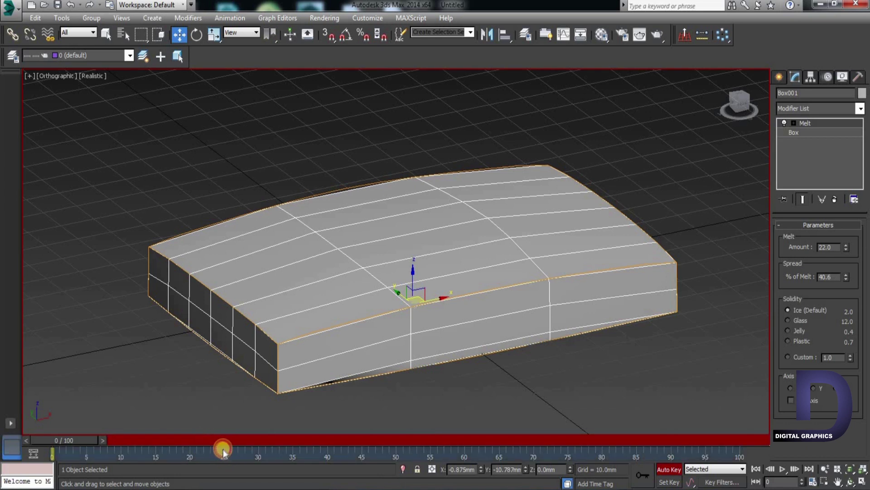
{"action": "mouse_move", "coordinate": [82, 441]}
{"action": "left_mouse_down"}
{"action": "mouse_move", "coordinate": [185, 444]}
{"action": "mouse_move", "coordinate": [280, 430]}
{"action": "left_mouse_up"}
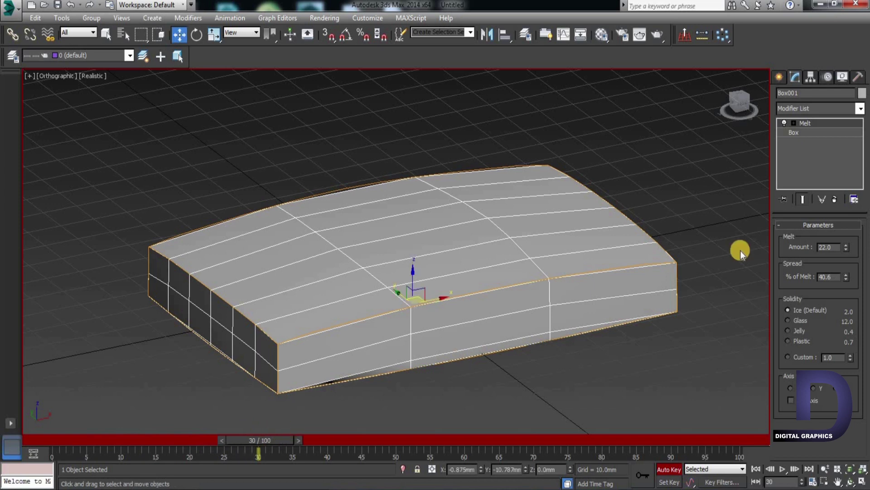
{"action": "left_click_drag", "start_coordinate": [845, 245], "coordinate": [846, 236]}
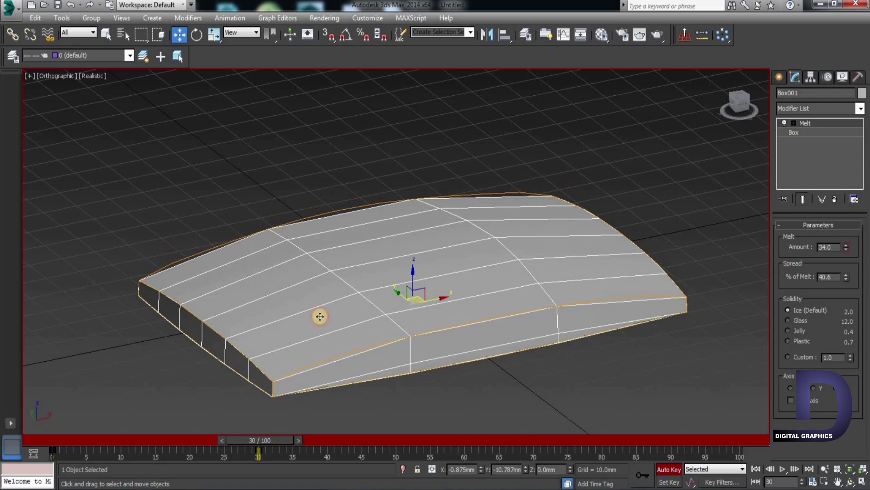
{"action": "key", "text": "Home"}
Step: Play back the melt animation, return to frame 0, and turn Auto Key off
{"action": "left_click", "coordinate": [783, 470]}
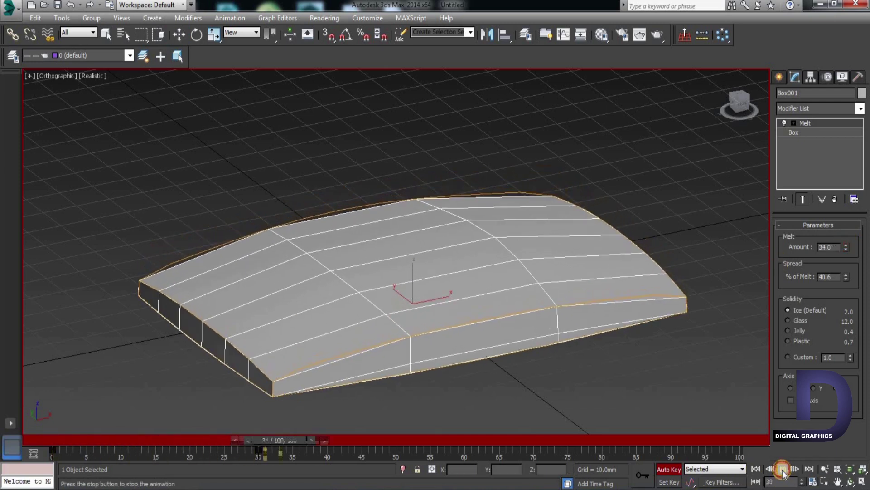
{"action": "left_click", "coordinate": [782, 470]}
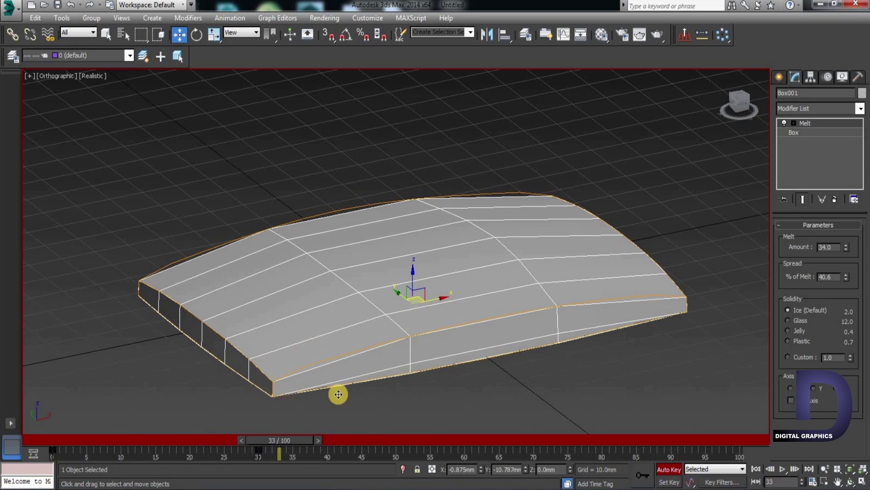
{"action": "left_click_drag", "start_coordinate": [294, 439], "coordinate": [62, 439]}
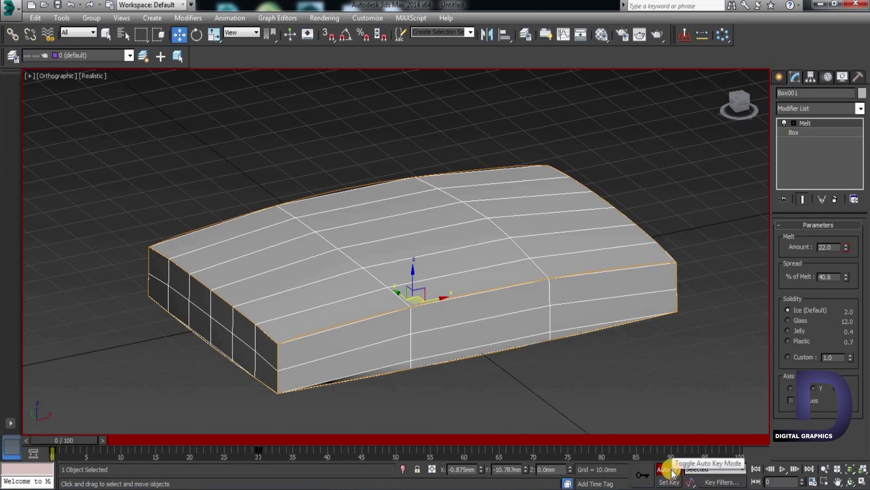
{"action": "left_click", "coordinate": [666, 469]}
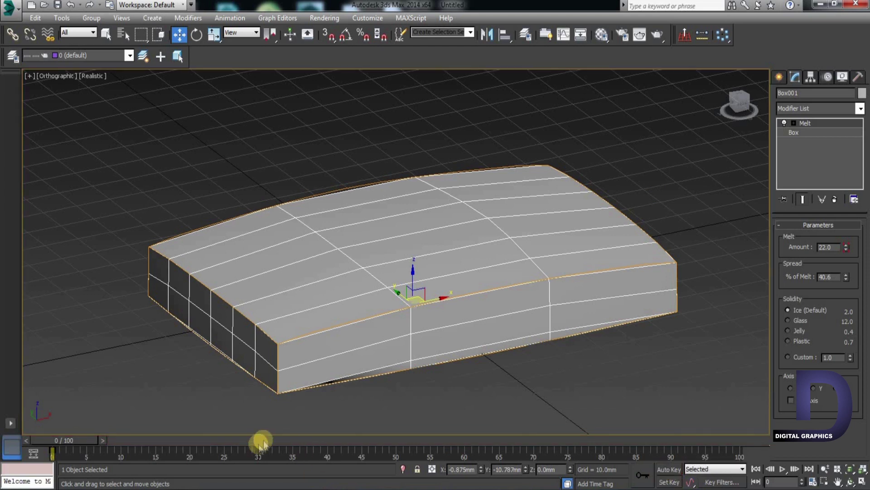
{"action": "left_click", "coordinate": [669, 469]}
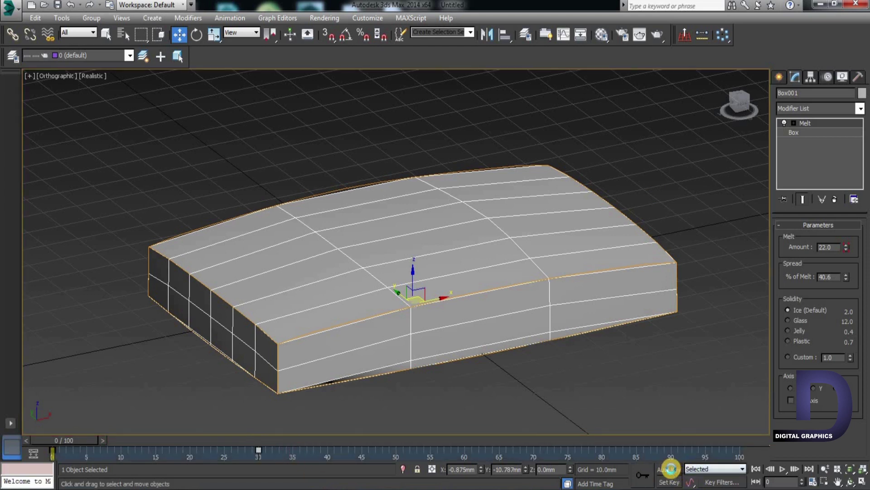
{"action": "left_click", "coordinate": [668, 470]}
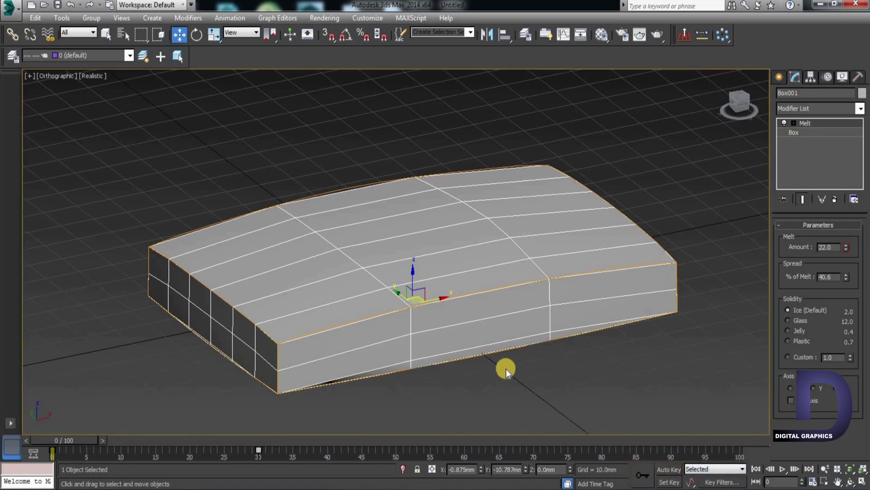
{"action": "left_click", "coordinate": [506, 368]}
{"action": "left_click", "coordinate": [354, 219]}
Step: Delete the Melt modifier and draw a new 89.213 × 69.096 × 83.09mm pink box
{"action": "right_click", "coordinate": [811, 121]}
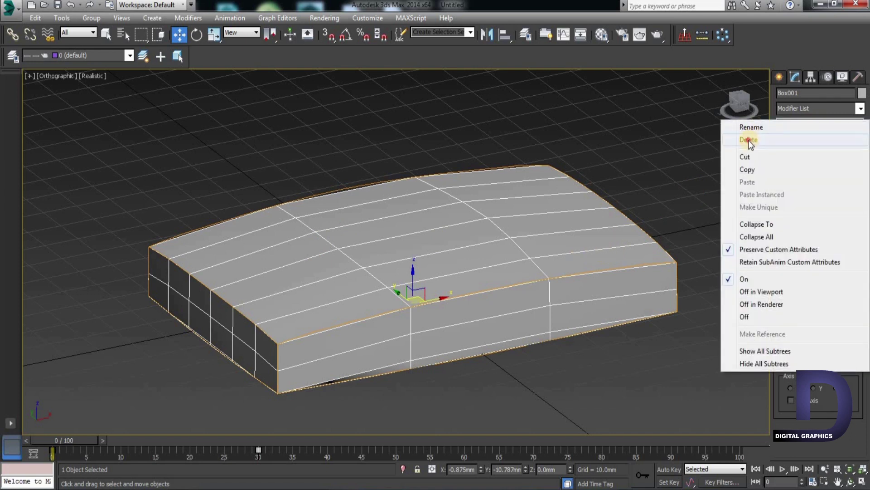
{"action": "left_click", "coordinate": [749, 140]}
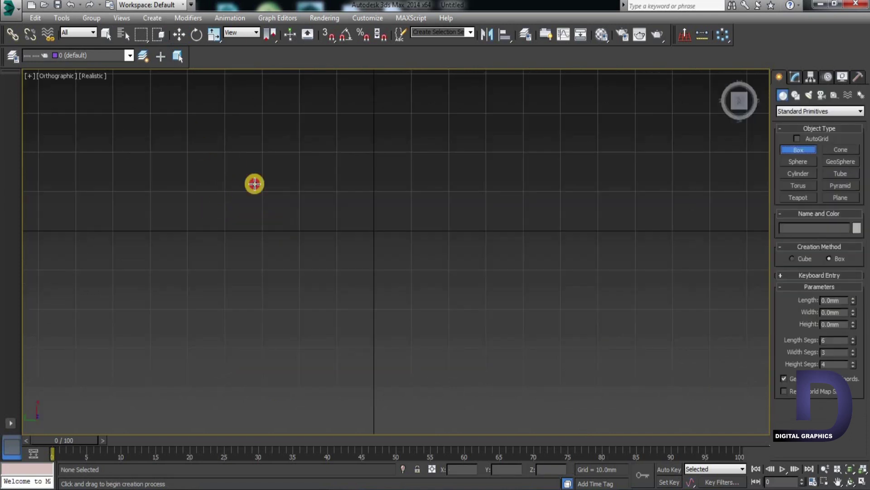
{"action": "mouse_move", "coordinate": [255, 184]}
{"action": "left_mouse_down"}
{"action": "mouse_move", "coordinate": [304, 399]}
{"action": "mouse_move", "coordinate": [522, 403]}
{"action": "left_mouse_up"}
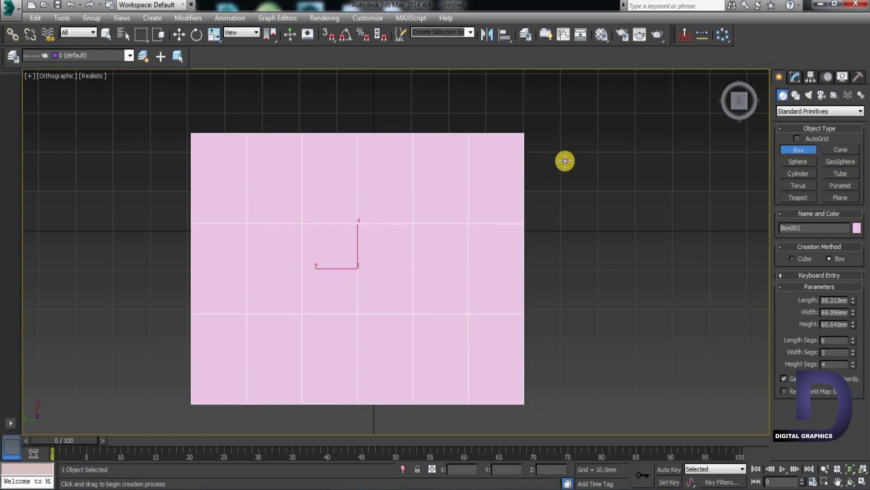
{"action": "left_click", "coordinate": [794, 78]}
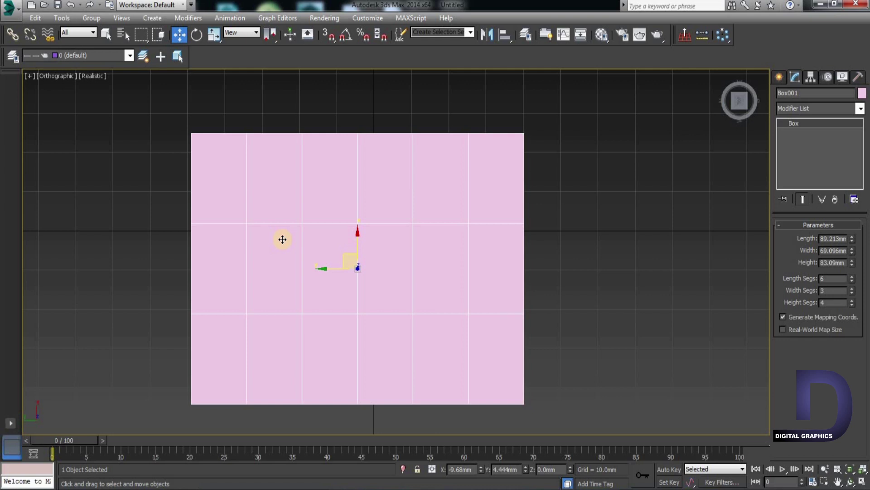
Step: Add a Symmetry modifier to the pink box from the Modifier List
{"action": "left_click", "coordinate": [860, 108]}
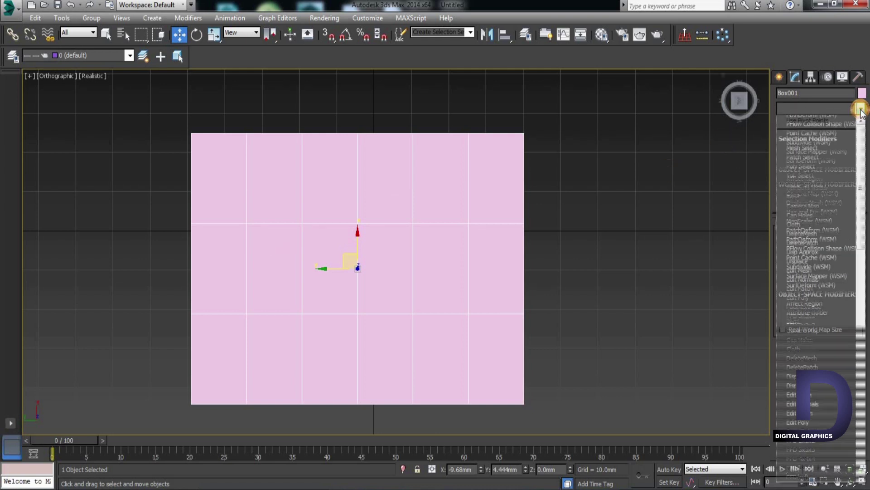
{"action": "scroll", "coordinate": [798, 249], "scroll_direction": "down", "scroll_amount": 3}
{"action": "scroll", "coordinate": [802, 204], "scroll_direction": "down", "scroll_amount": 3}
{"action": "scroll", "coordinate": [806, 183], "scroll_direction": "down", "scroll_amount": 9}
{"action": "scroll", "coordinate": [813, 172], "scroll_direction": "down", "scroll_amount": 8}
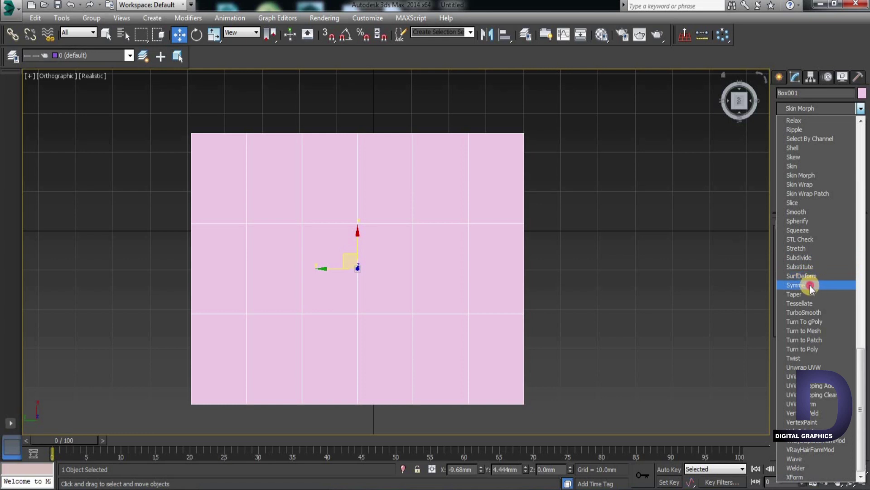
{"action": "left_click", "coordinate": [810, 285]}
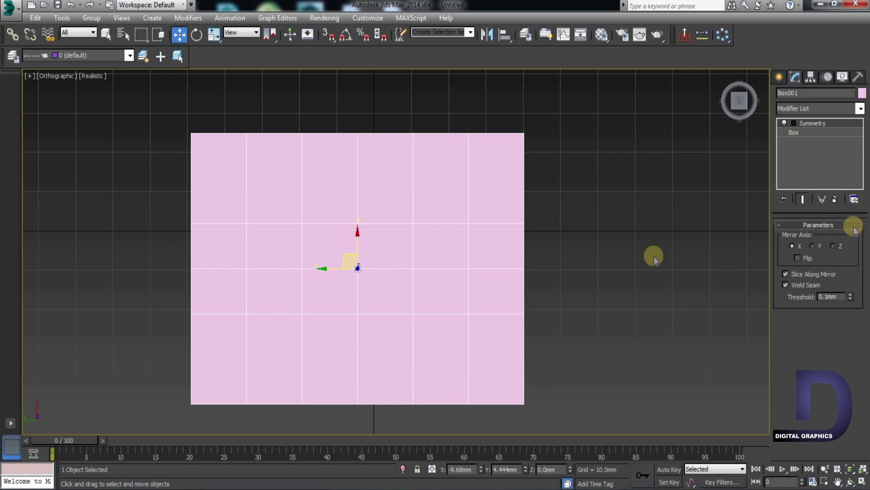
Step: Try Symmetry Mirror Axis Y, then set it back to X
{"action": "left_click_drag", "start_coordinate": [325, 269], "coordinate": [313, 268]}
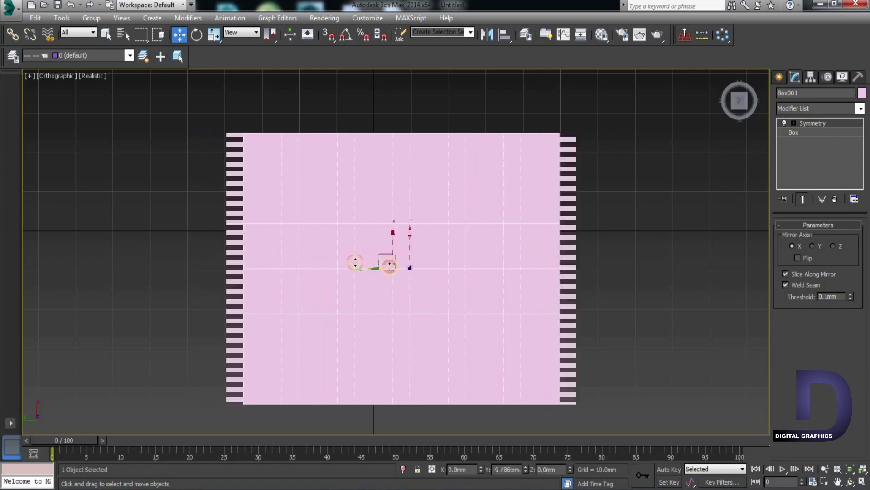
{"action": "left_click", "coordinate": [813, 246]}
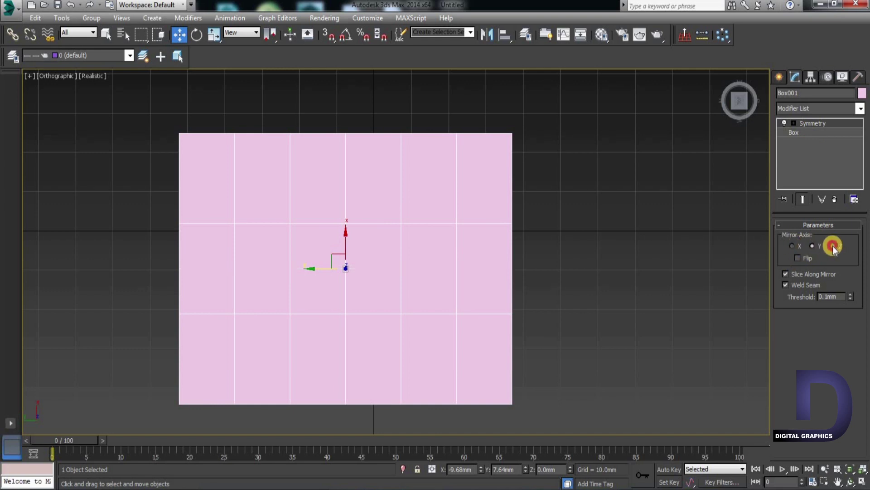
{"action": "left_click", "coordinate": [790, 245]}
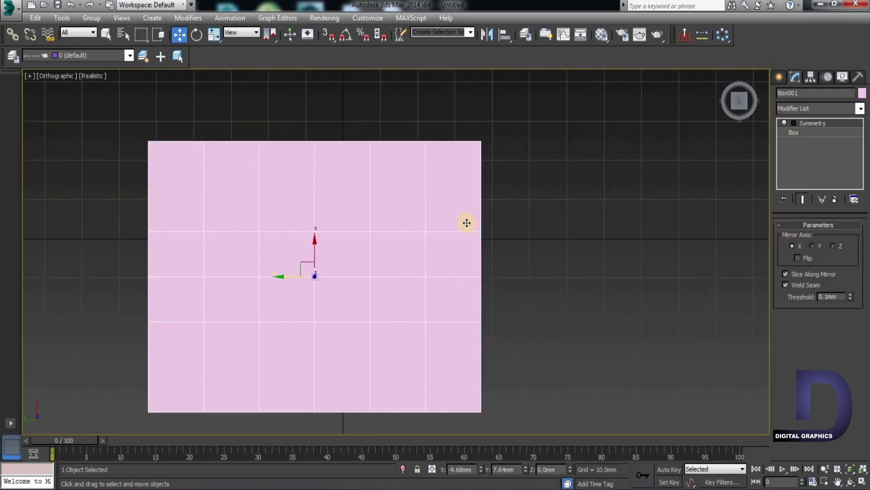
{"action": "scroll", "coordinate": [486, 191], "scroll_direction": "down", "scroll_amount": 6}
{"action": "scroll", "coordinate": [480, 197], "scroll_direction": "up", "scroll_amount": 3}
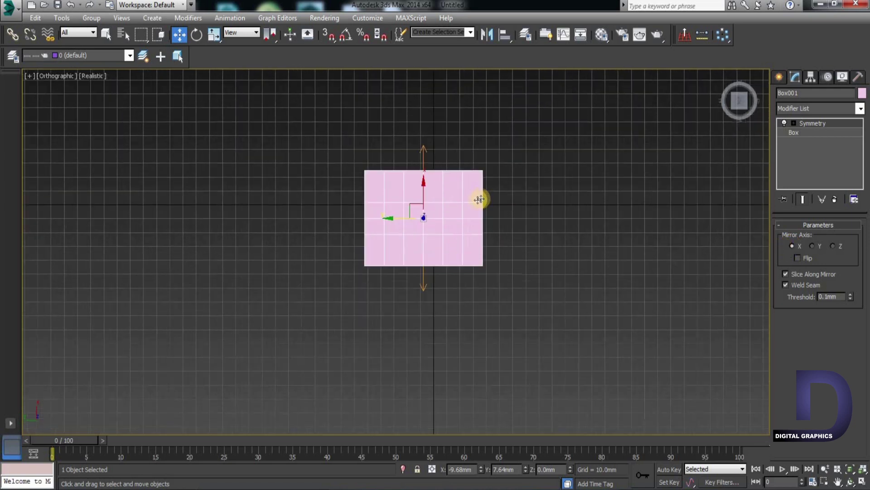
Step: Select the Symmetry Mirror gizmo and drag it along Y to split off a mirrored half
{"action": "left_click_drag", "start_coordinate": [423, 187], "coordinate": [423, 183]}
{"action": "left_click", "coordinate": [793, 123]}
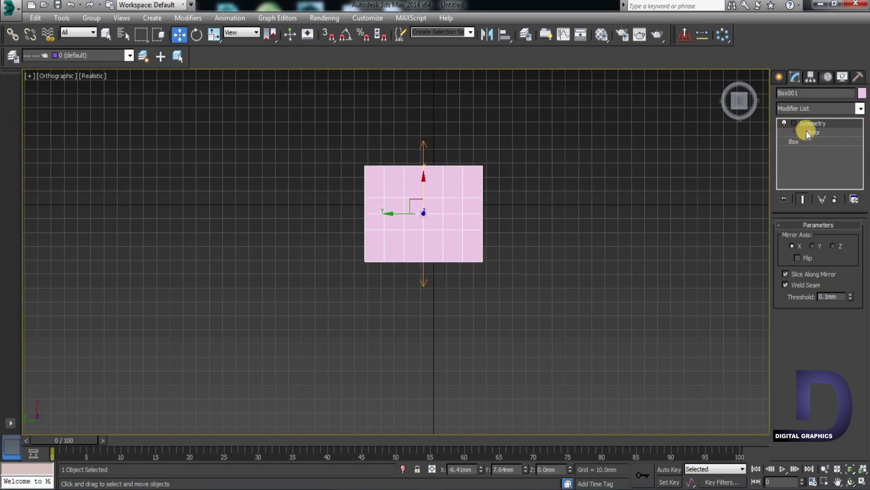
{"action": "left_click", "coordinate": [808, 133]}
{"action": "left_click_drag", "start_coordinate": [423, 188], "coordinate": [431, 260]}
{"action": "mouse_move", "coordinate": [563, 281]}
{"action": "middle_mouse_down"}
{"action": "mouse_move", "coordinate": [572, 277]}
{"action": "mouse_move", "coordinate": [475, 233]}
{"action": "mouse_move", "coordinate": [485, 257]}
{"action": "middle_mouse_up"}
{"action": "scroll", "coordinate": [467, 249], "scroll_direction": "up", "scroll_amount": 2}
{"action": "scroll", "coordinate": [476, 258], "scroll_direction": "up", "scroll_amount": 3}
{"action": "scroll", "coordinate": [476, 233], "scroll_direction": "down", "scroll_amount": 5}
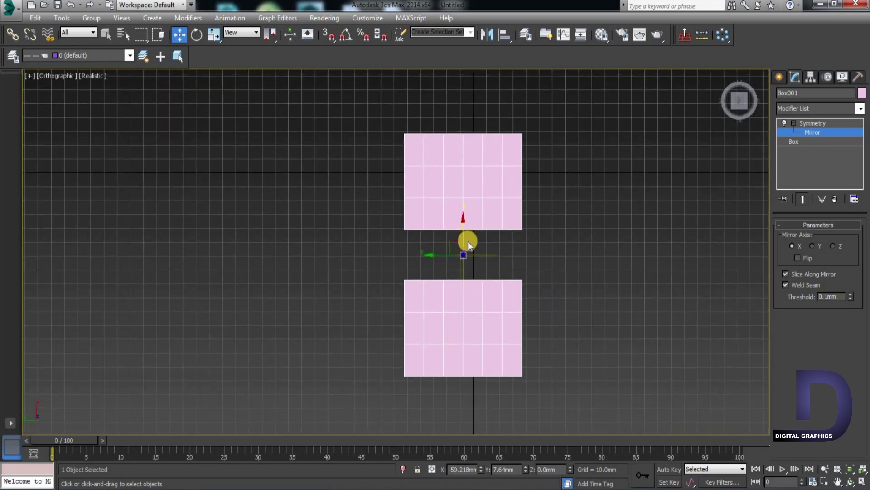
Step: Set weld Threshold to 0.15mm and align the mirror plane so the halves merge
{"action": "mouse_move", "coordinate": [463, 231]}
{"action": "left_mouse_down"}
{"action": "mouse_move", "coordinate": [469, 208]}
{"action": "mouse_move", "coordinate": [468, 229]}
{"action": "mouse_move", "coordinate": [467, 215]}
{"action": "left_mouse_up"}
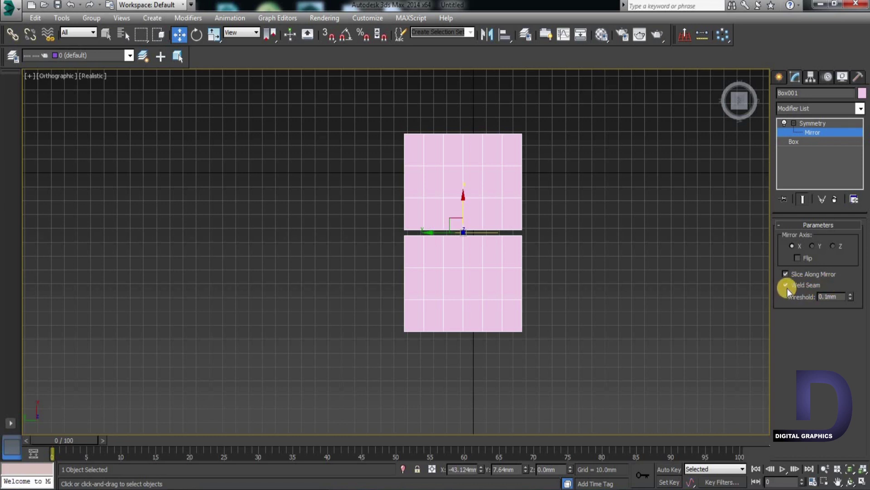
{"action": "left_click", "coordinate": [851, 294]}
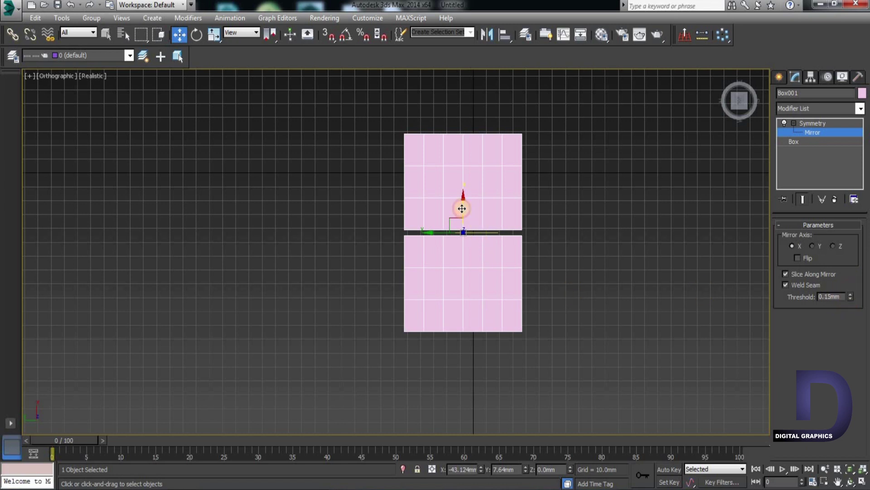
{"action": "left_click_drag", "start_coordinate": [462, 208], "coordinate": [462, 201]}
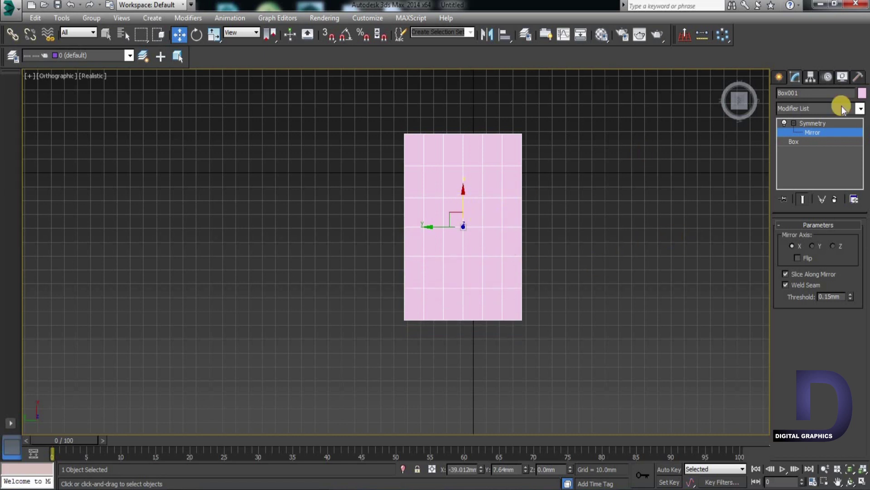
{"action": "left_click", "coordinate": [815, 124]}
{"action": "left_click", "coordinate": [641, 224]}
{"action": "left_click_drag", "start_coordinate": [577, 111], "coordinate": [344, 360]}
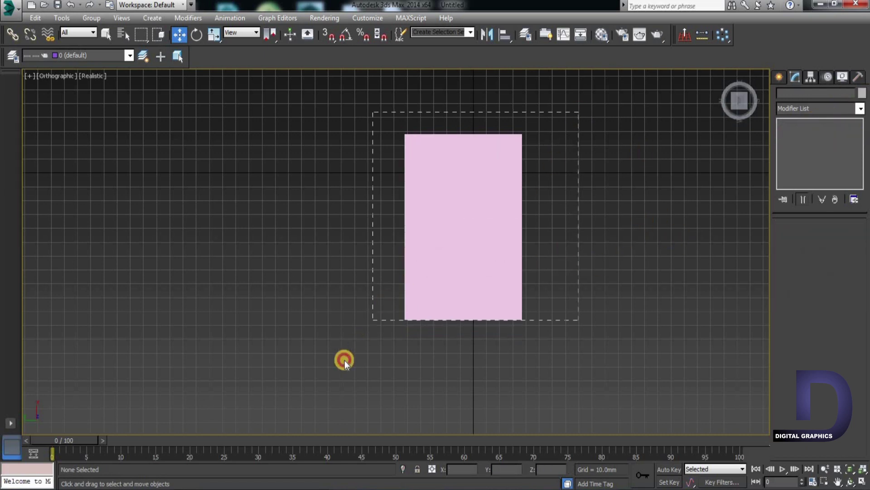
{"action": "left_click", "coordinate": [612, 219]}
{"action": "left_click", "coordinate": [443, 219]}
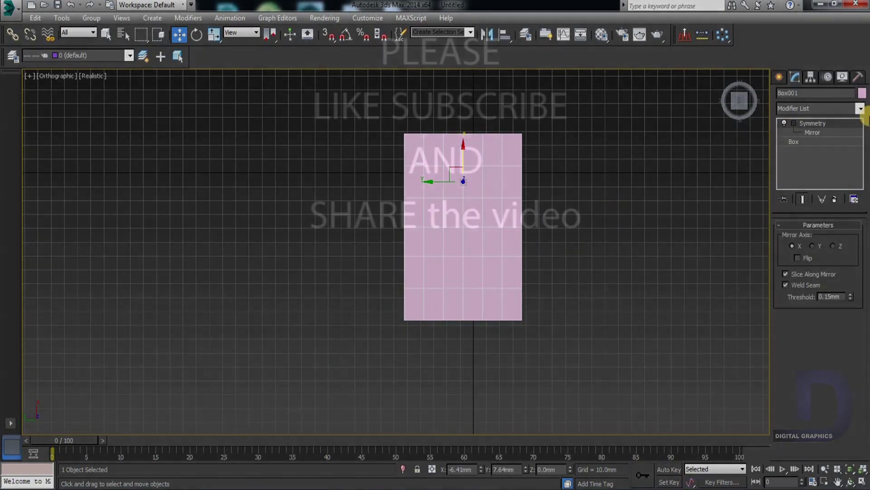